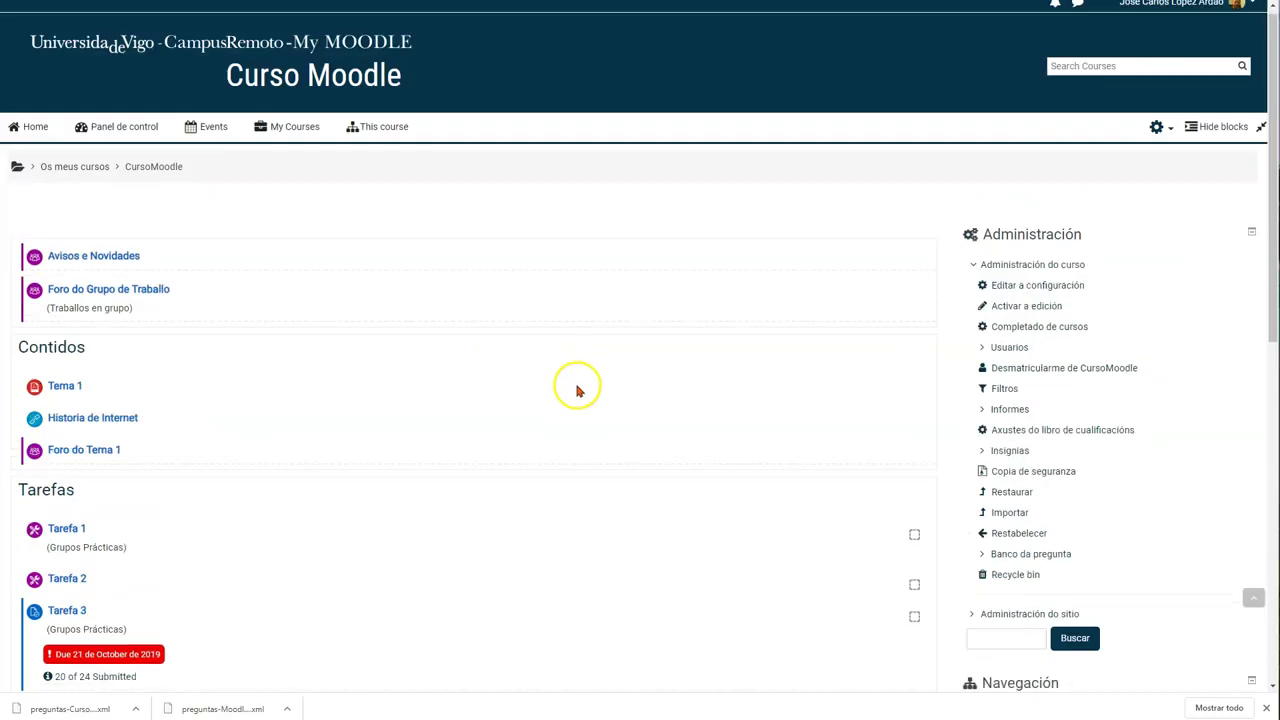
Step: Turn on editing mode for the CursoMoodle course
scroll(553, 351, "down", 3)
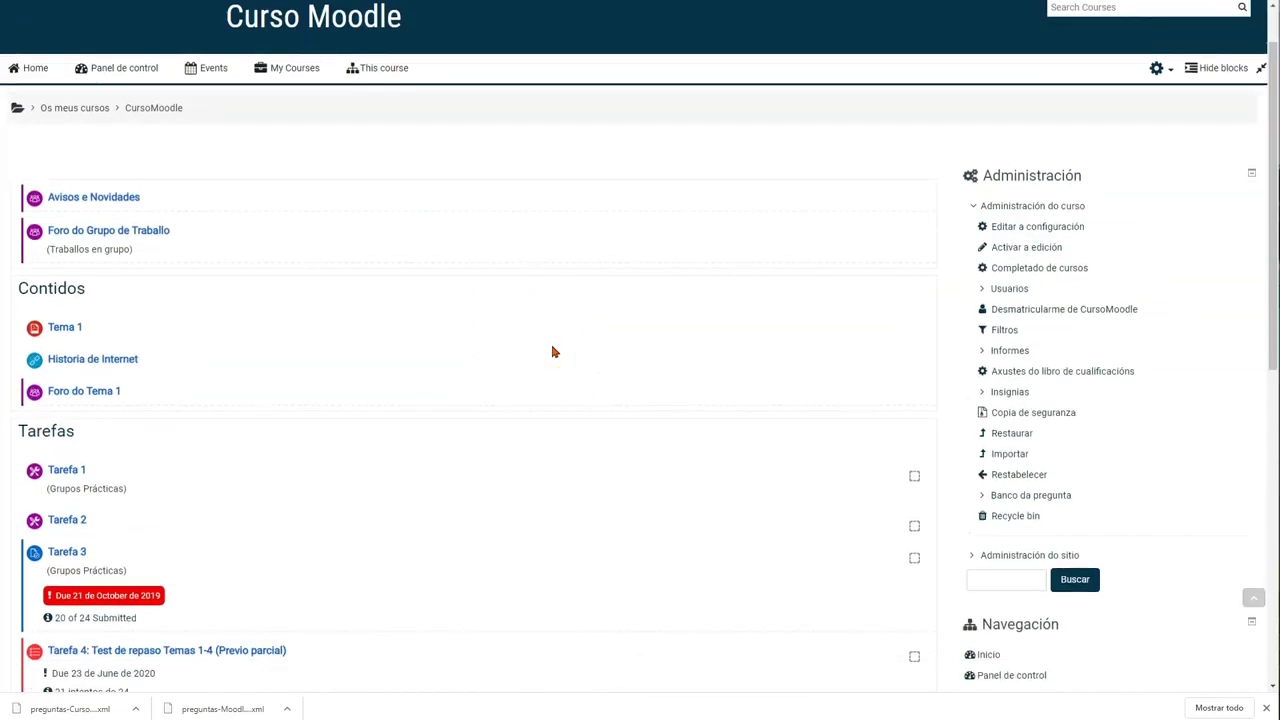
scroll(866, 247, "up", 1)
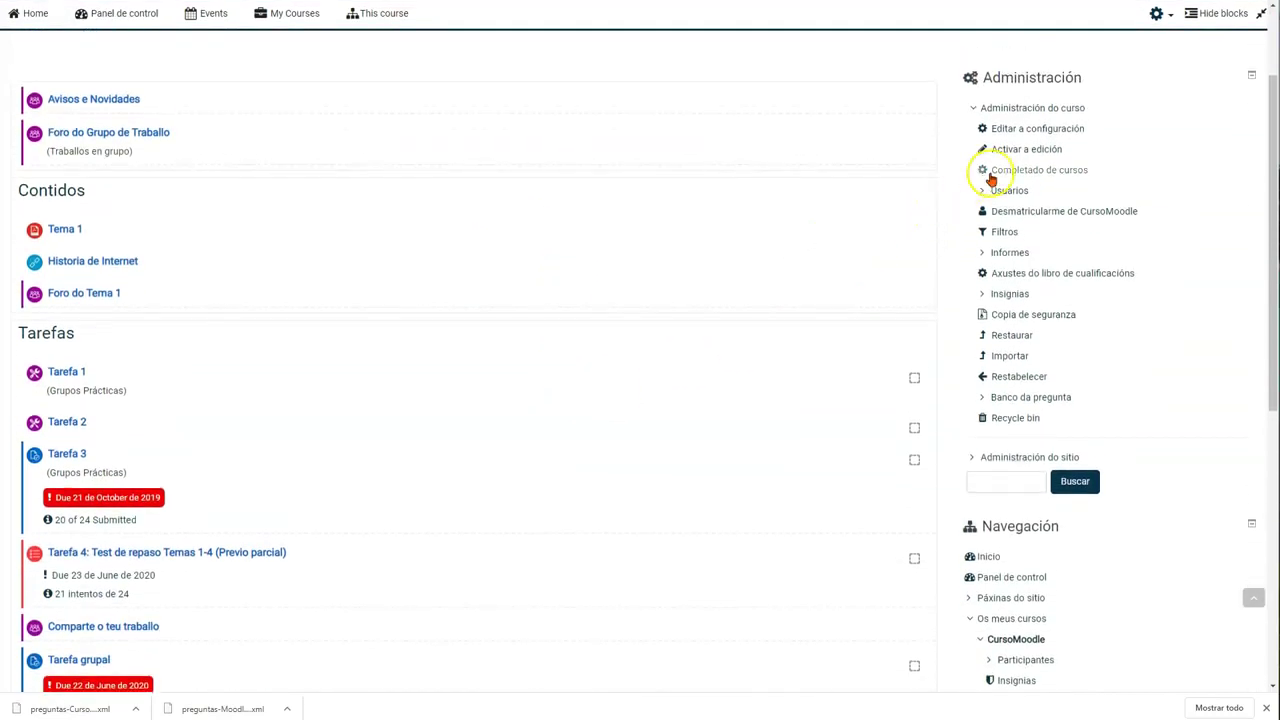
left_click(1028, 149)
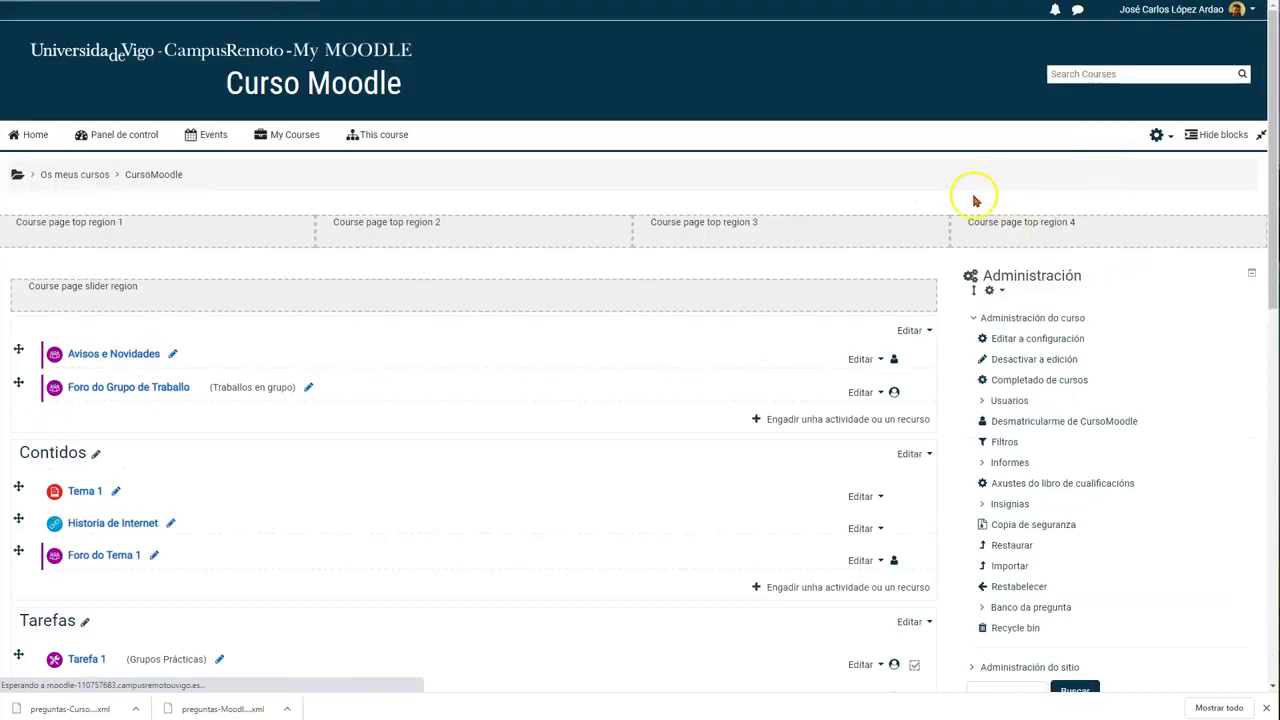
Step: Add a new Proba (quiz) activity to the Tarefas section of the course
scroll(610, 288, "down", 4)
scroll(610, 288, "down", 5)
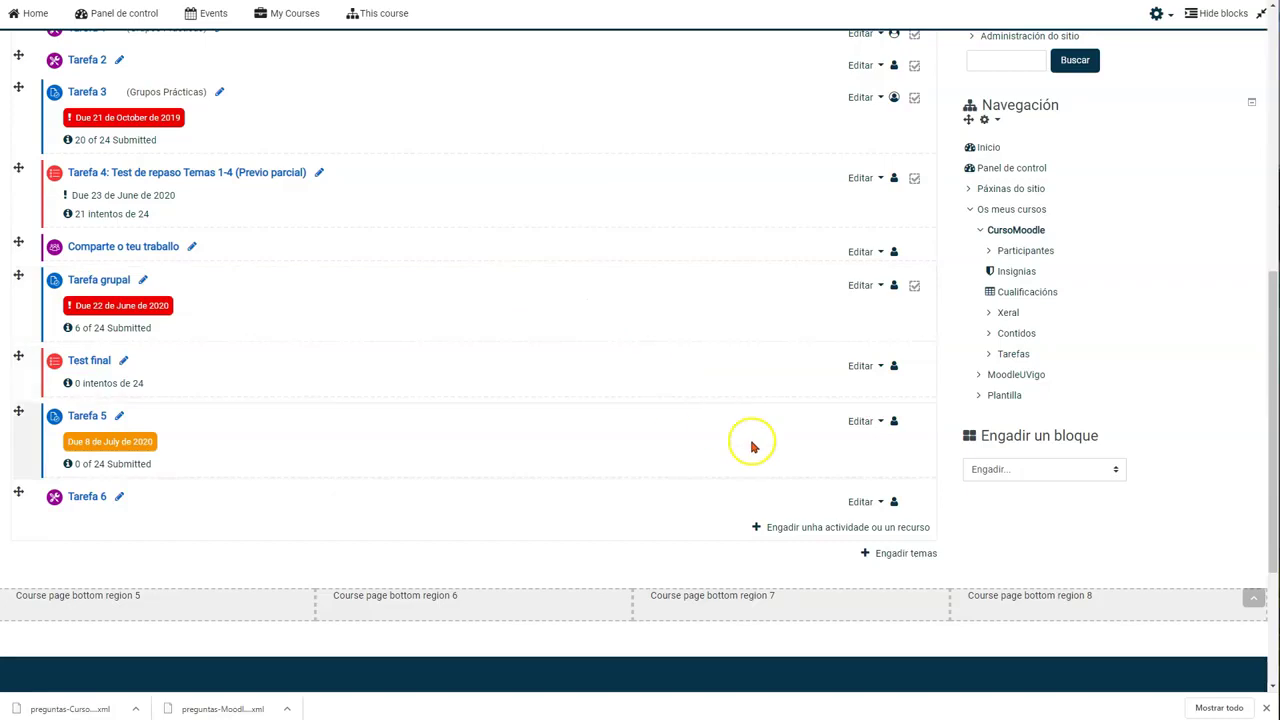
scroll(668, 400, "down", 1)
scroll(311, 305, "down", 1)
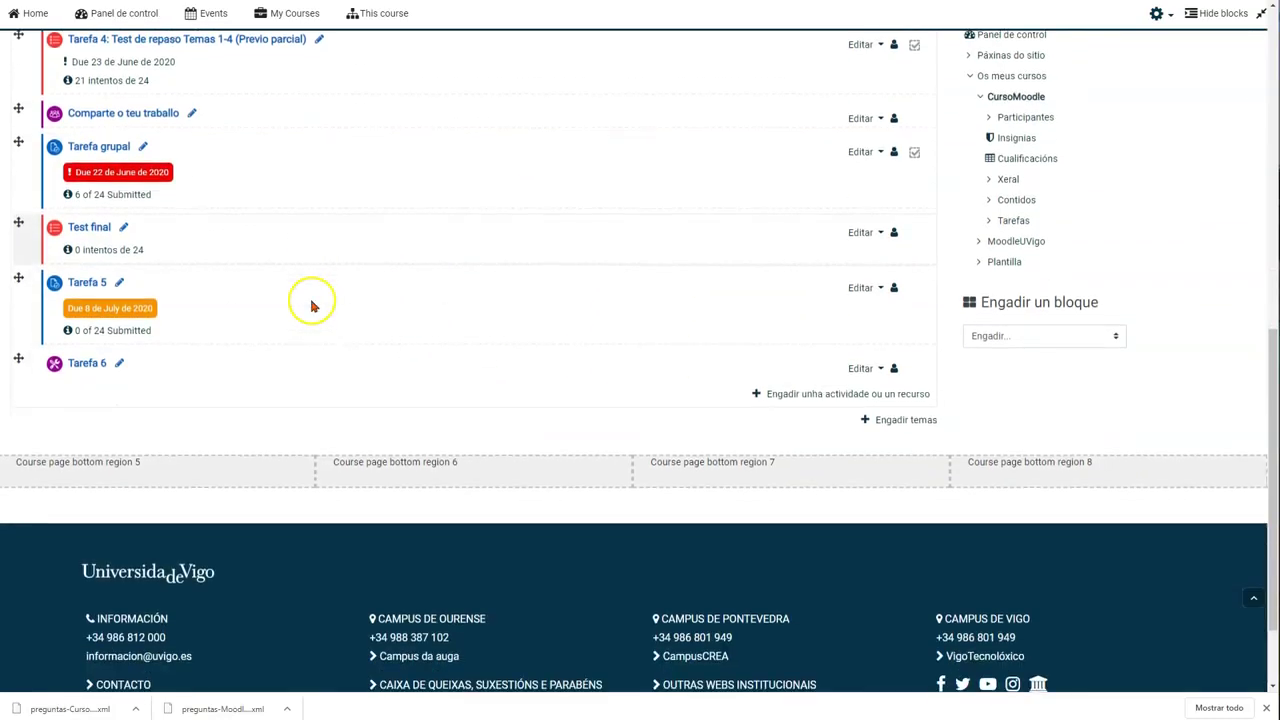
left_click(818, 396)
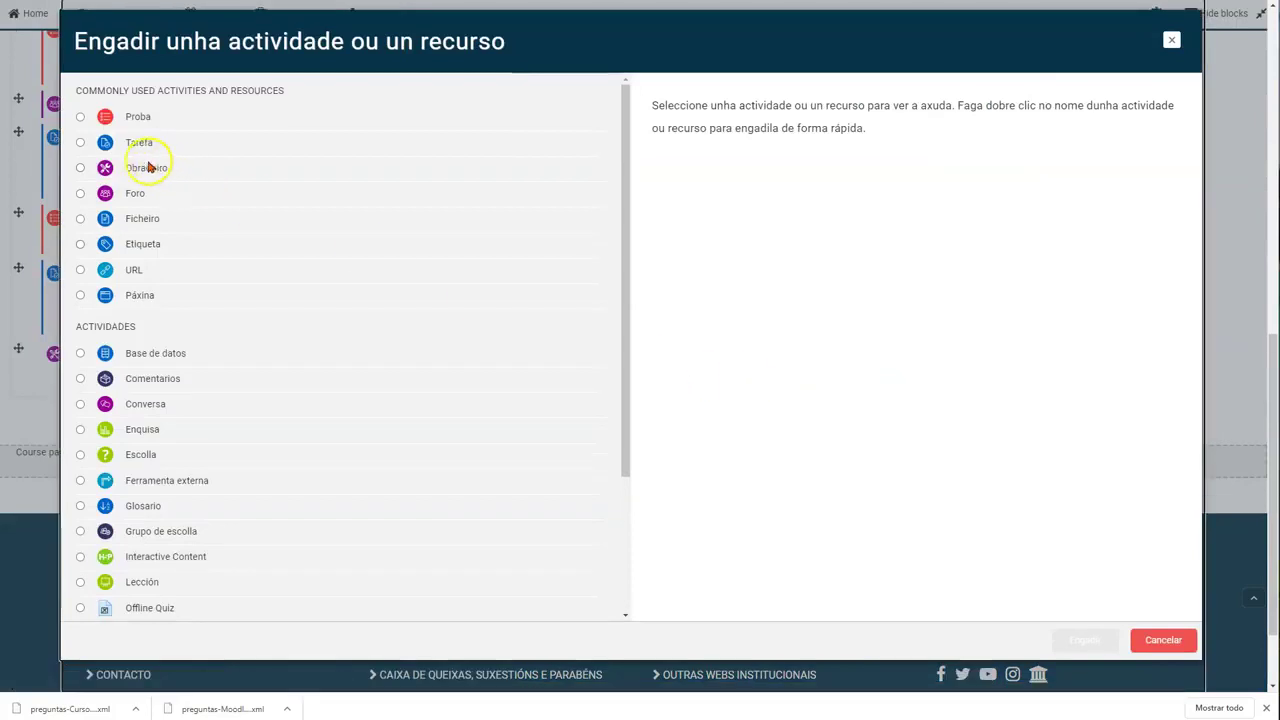
left_click(130, 118)
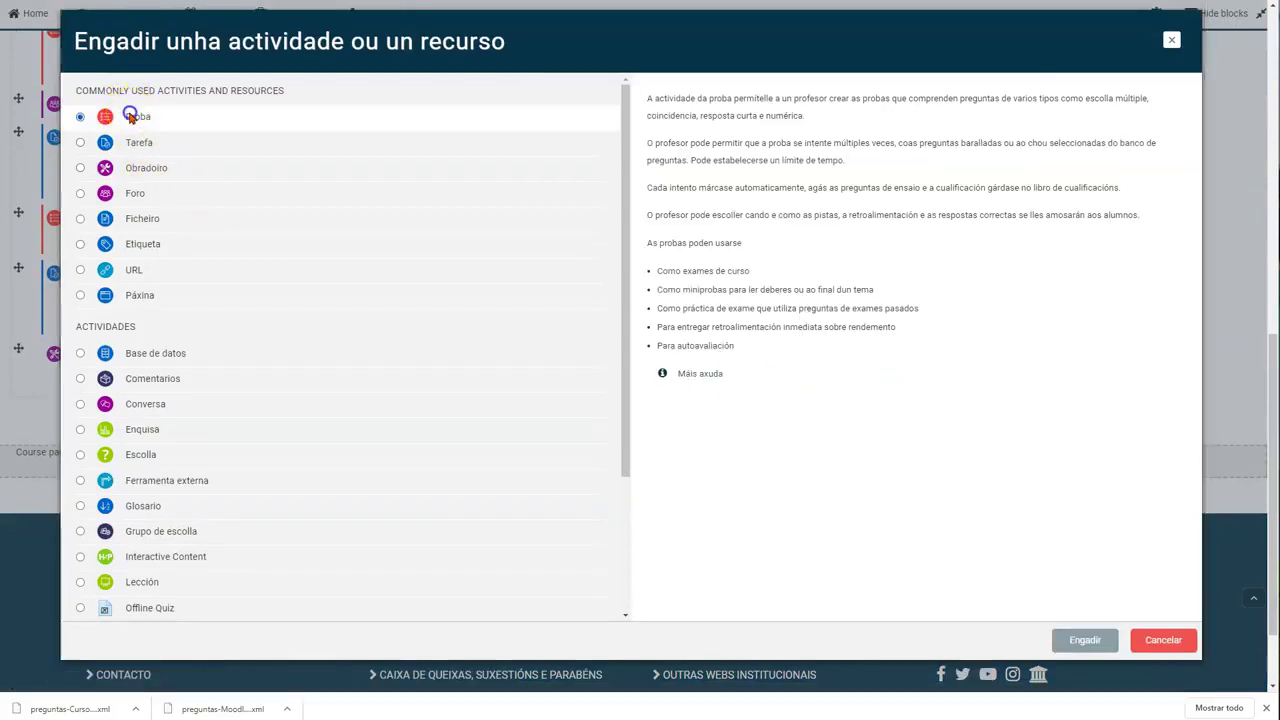
left_click(1085, 641)
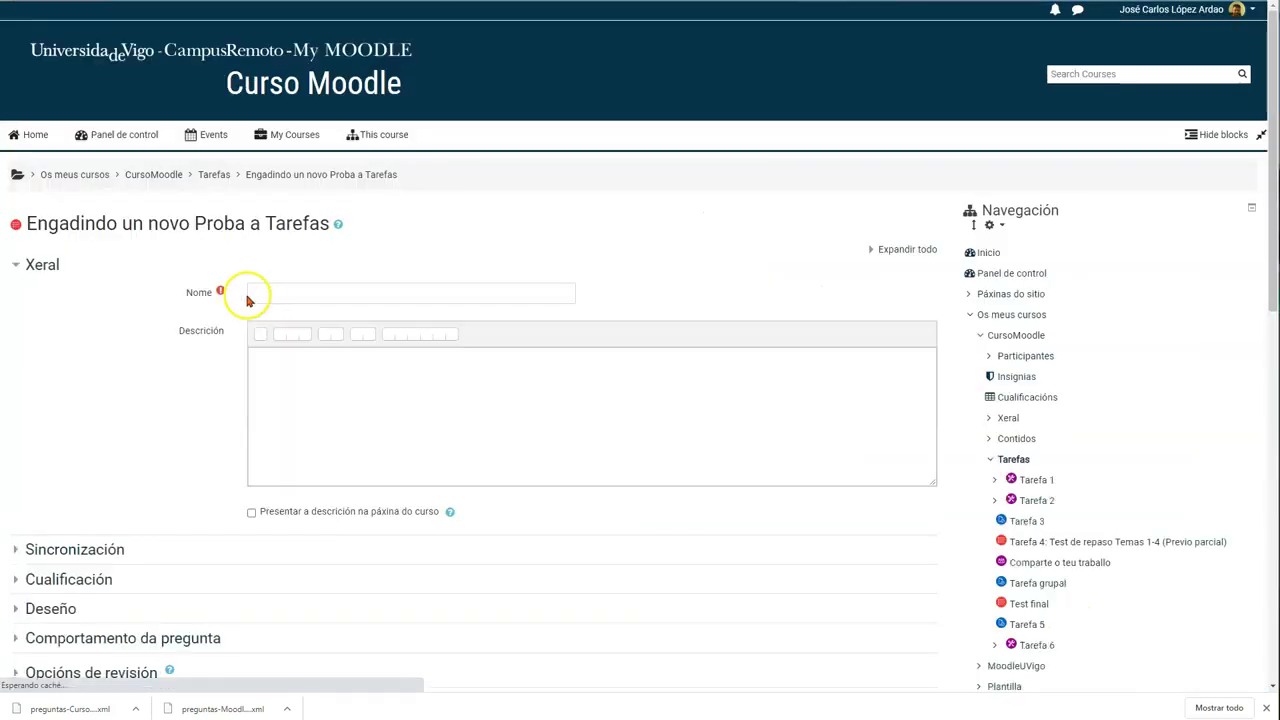
Step: Name the quiz "Test Exame" and enter the description "Condicións realización da proba"
left_click(288, 291)
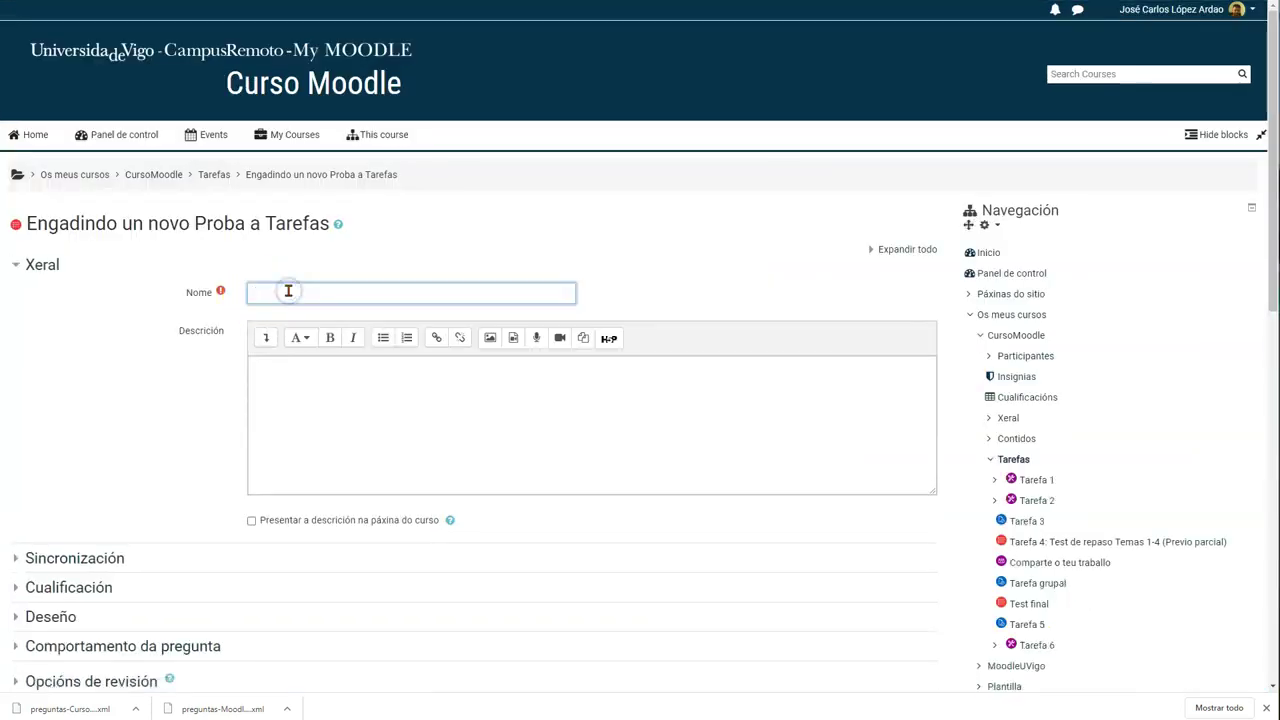
type("Test Exame")
left_click(347, 386)
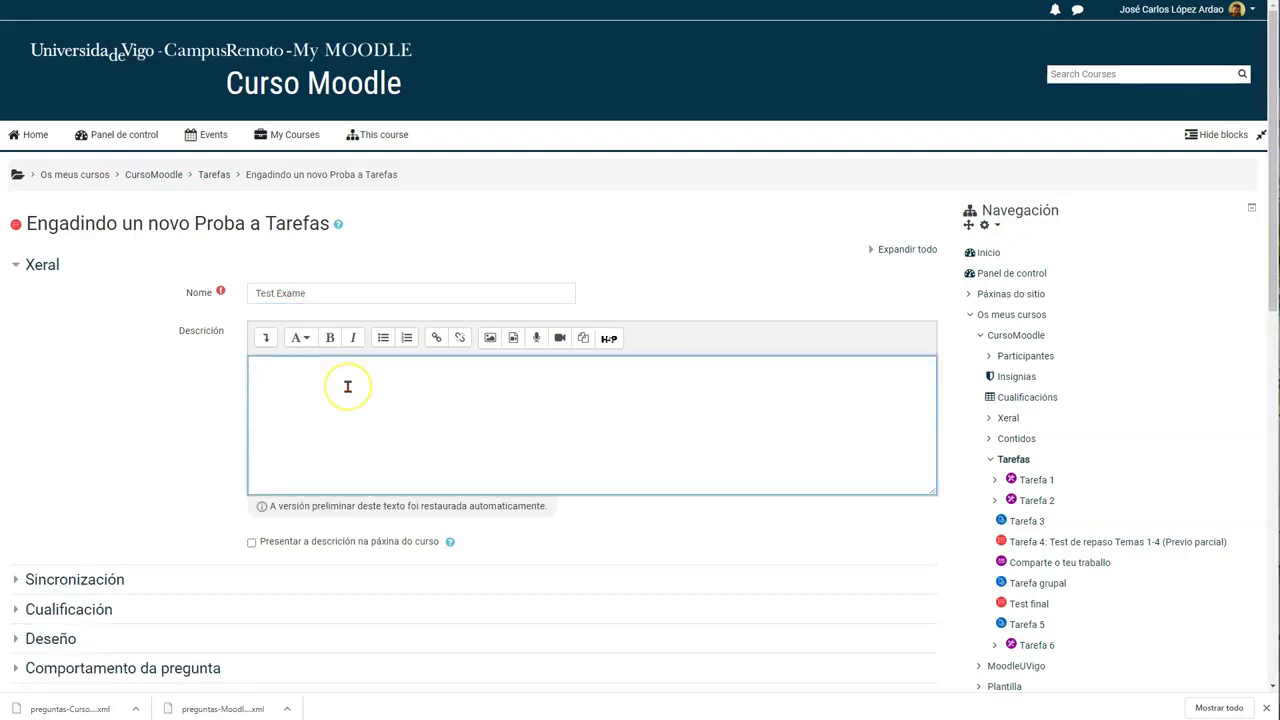
type("Condicións realización da proba")
Step: Enable both the opening and closing dates of the quiz in the Sincronización settings
scroll(69, 349, "down", 3)
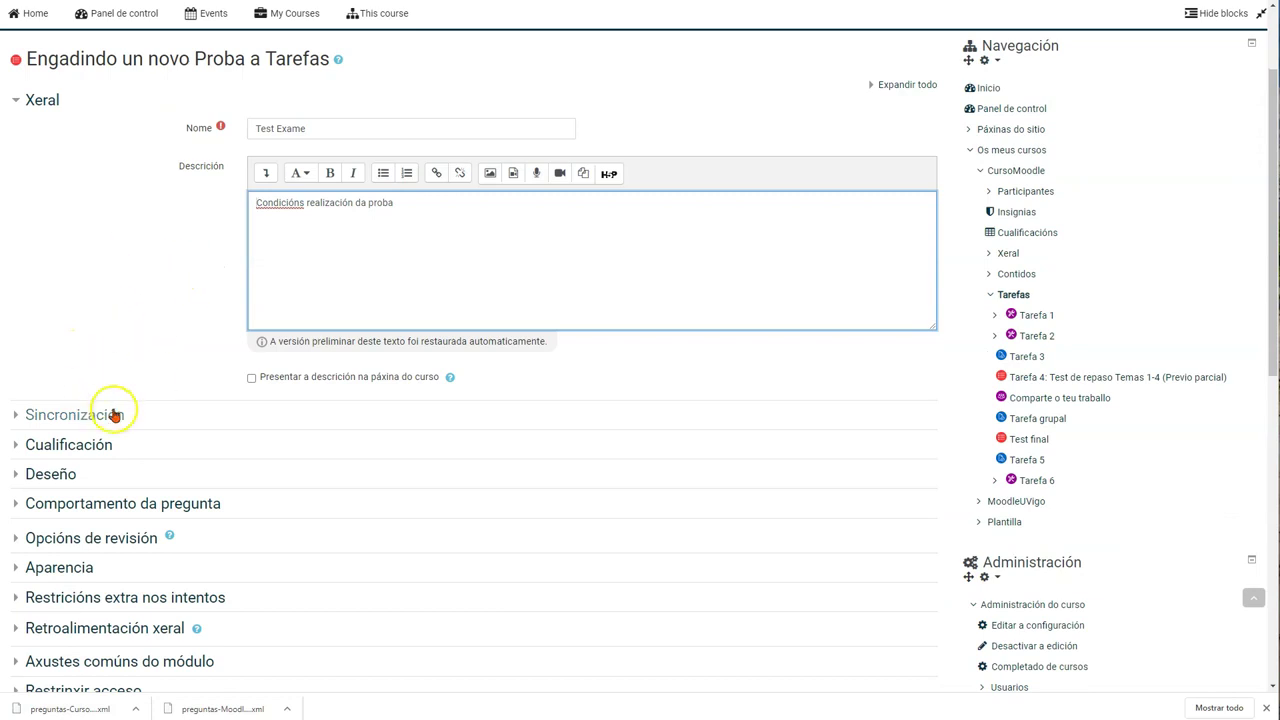
scroll(94, 350, "down", 3)
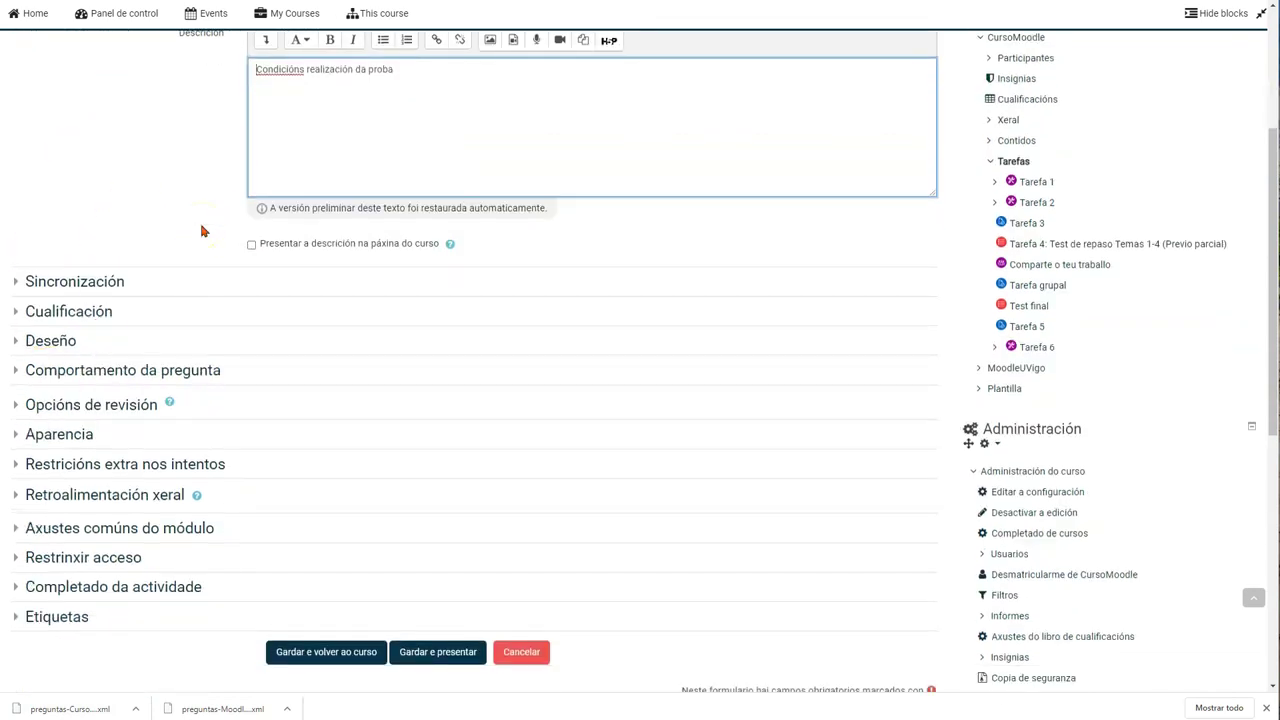
left_click(95, 285)
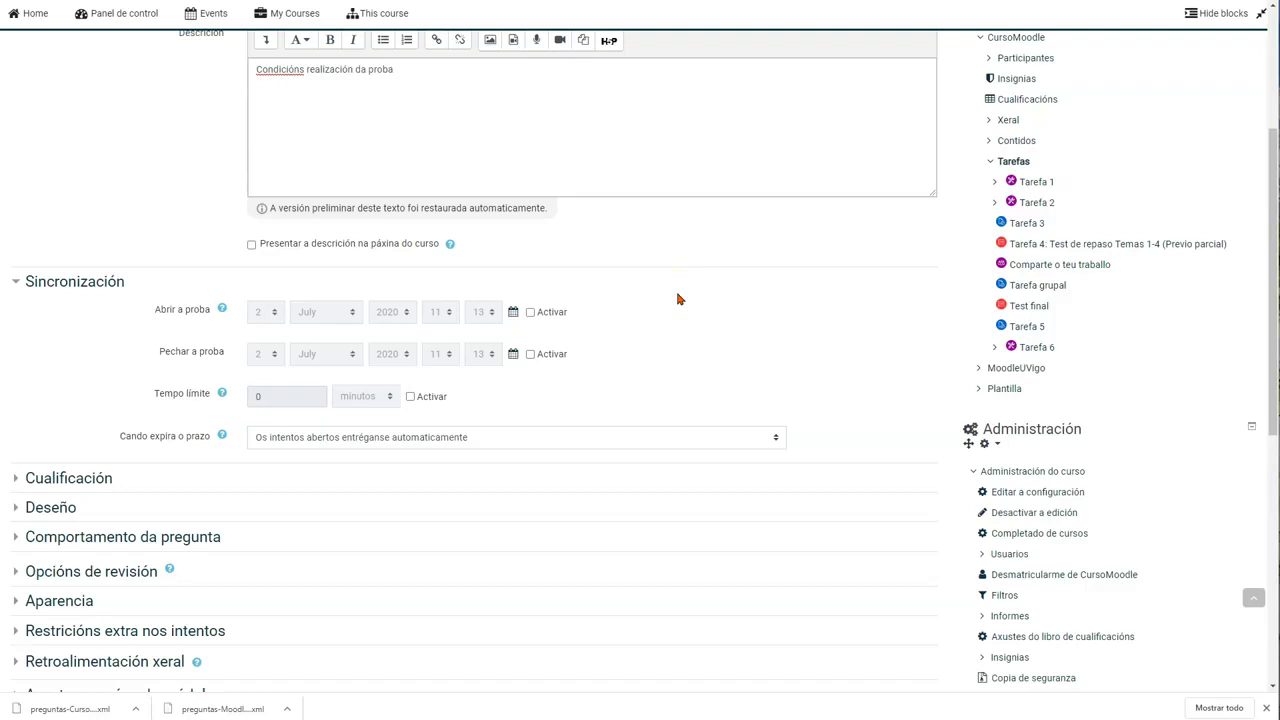
left_click(549, 311)
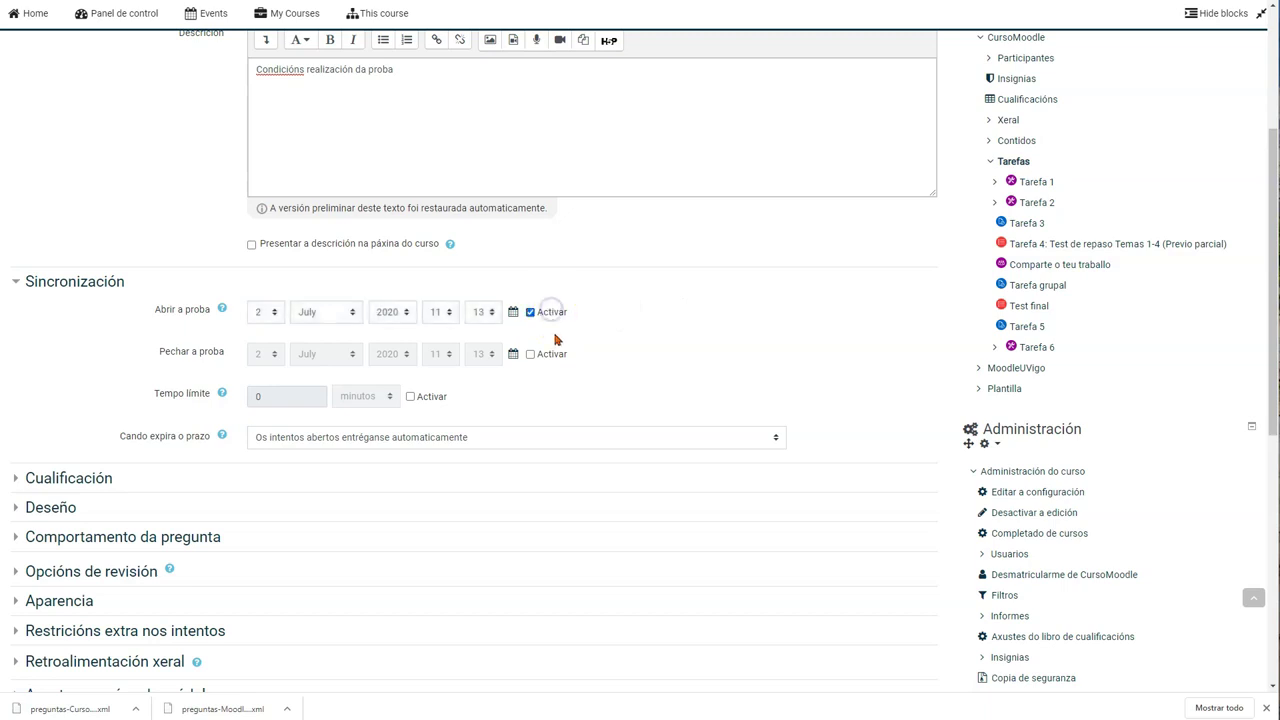
left_click(553, 354)
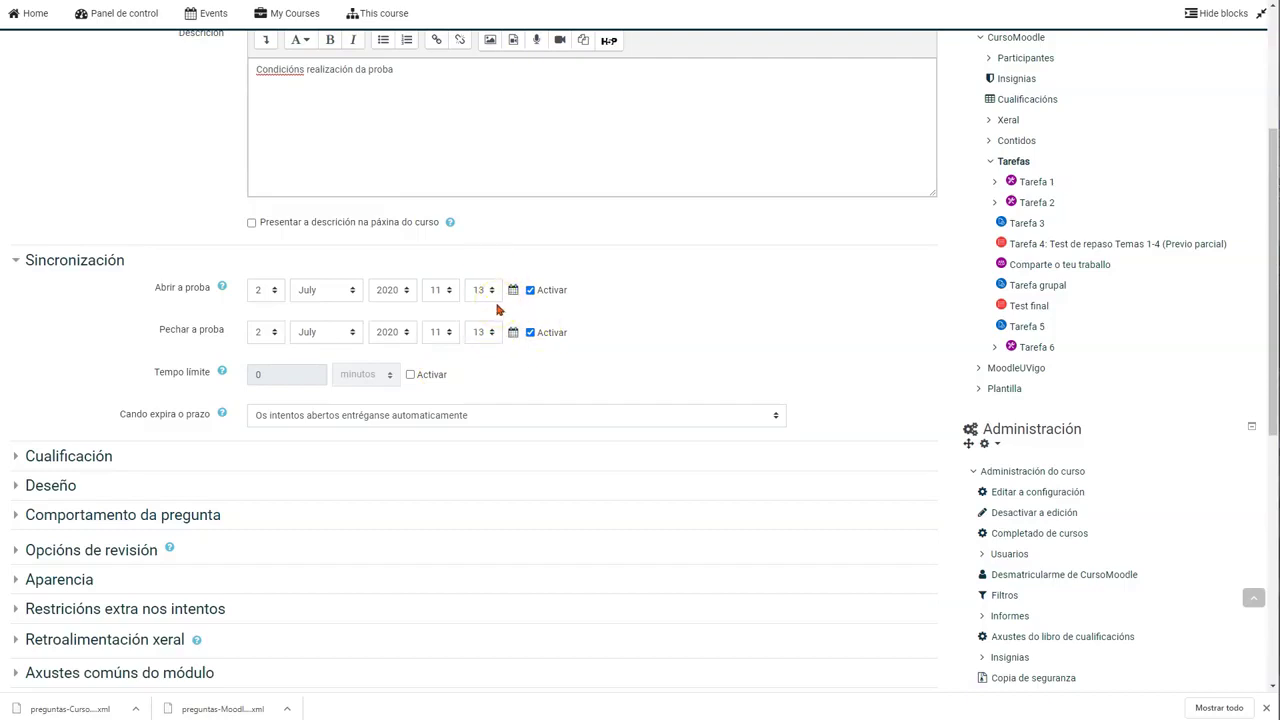
Step: Enable the quiz's time limit and set it to 60 minutes
left_click(412, 376)
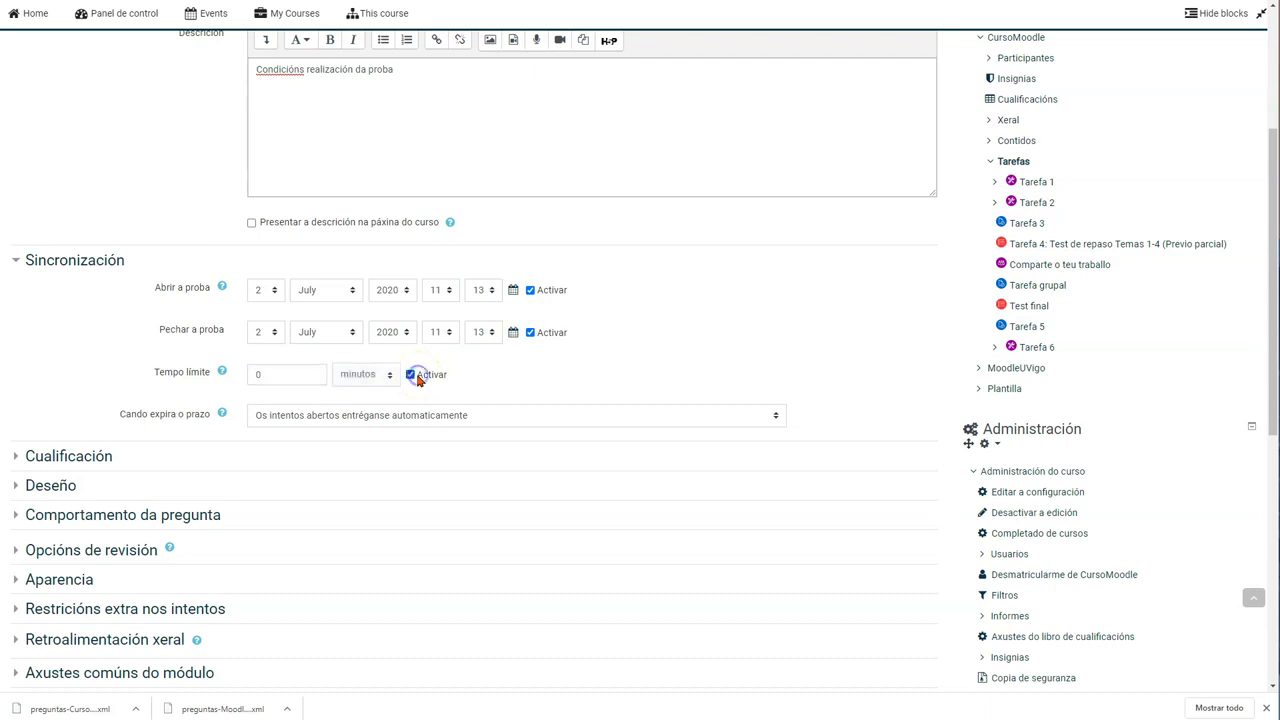
left_click(304, 373)
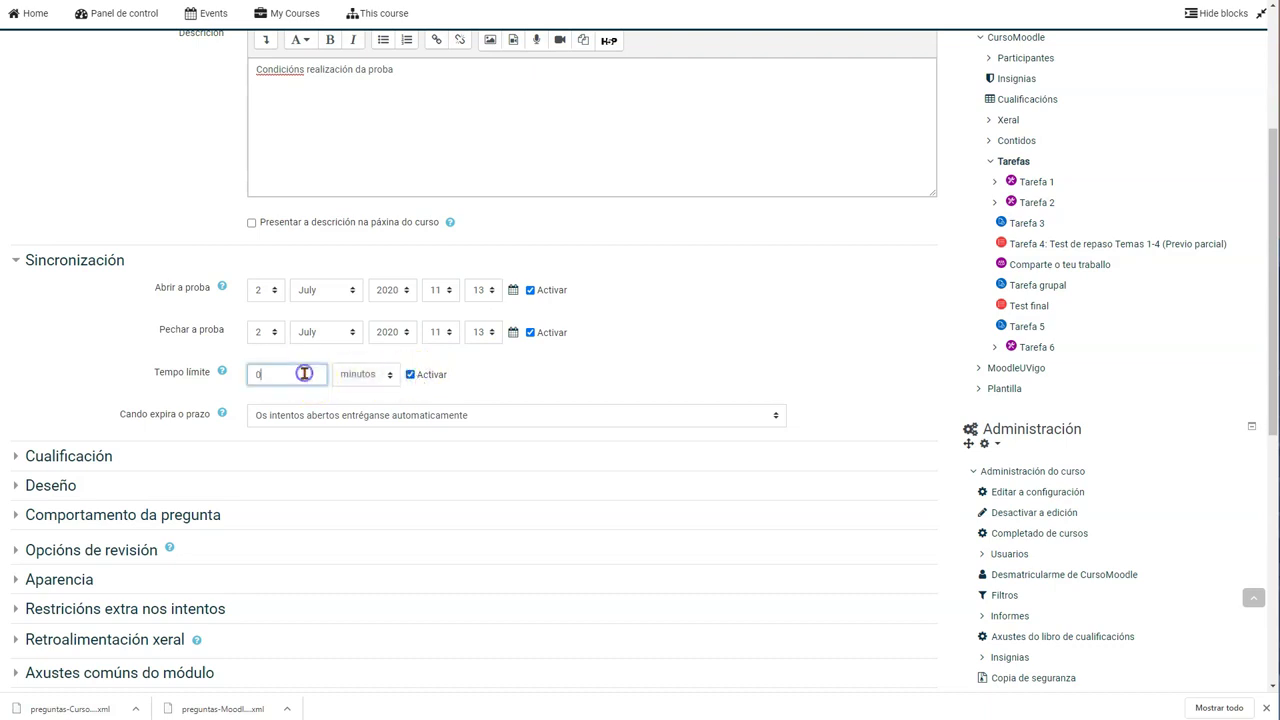
key("BackSpace")
type("60")
left_click(494, 380)
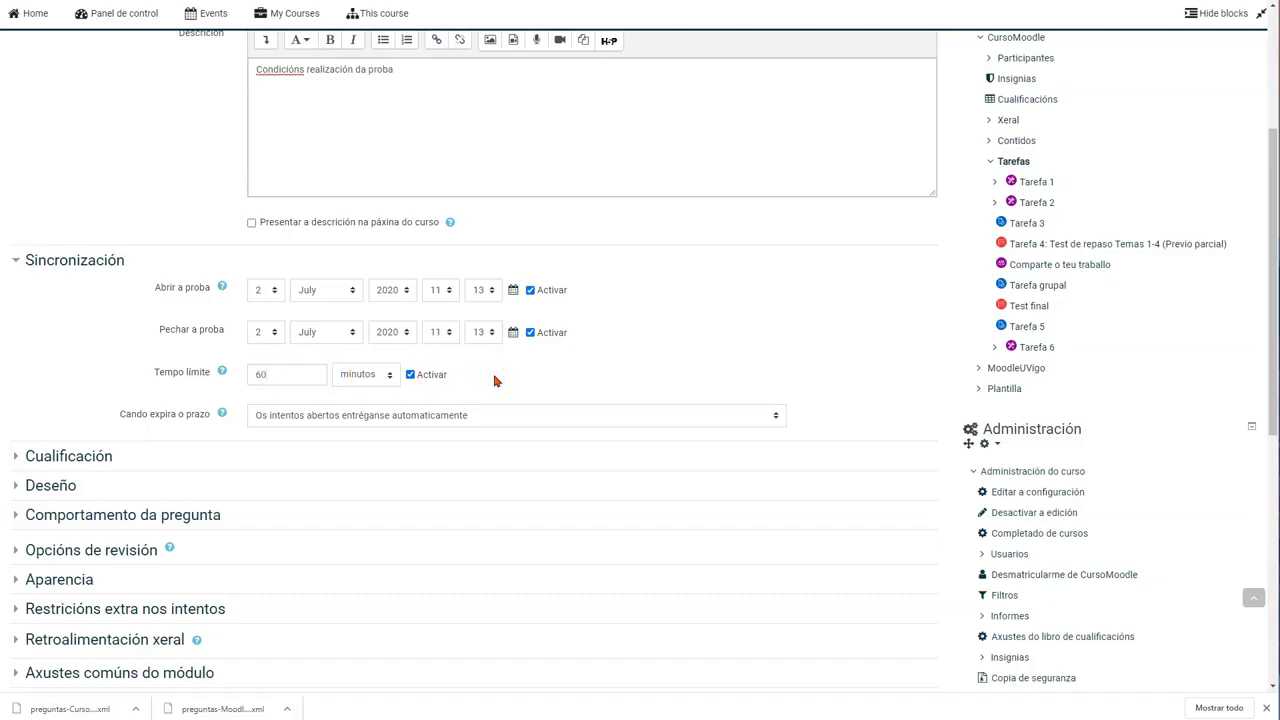
Step: Assign the quiz to the Tarefas grade category in the Cualificación settings, leaving the passing grade empty
scroll(670, 355, "down", 2)
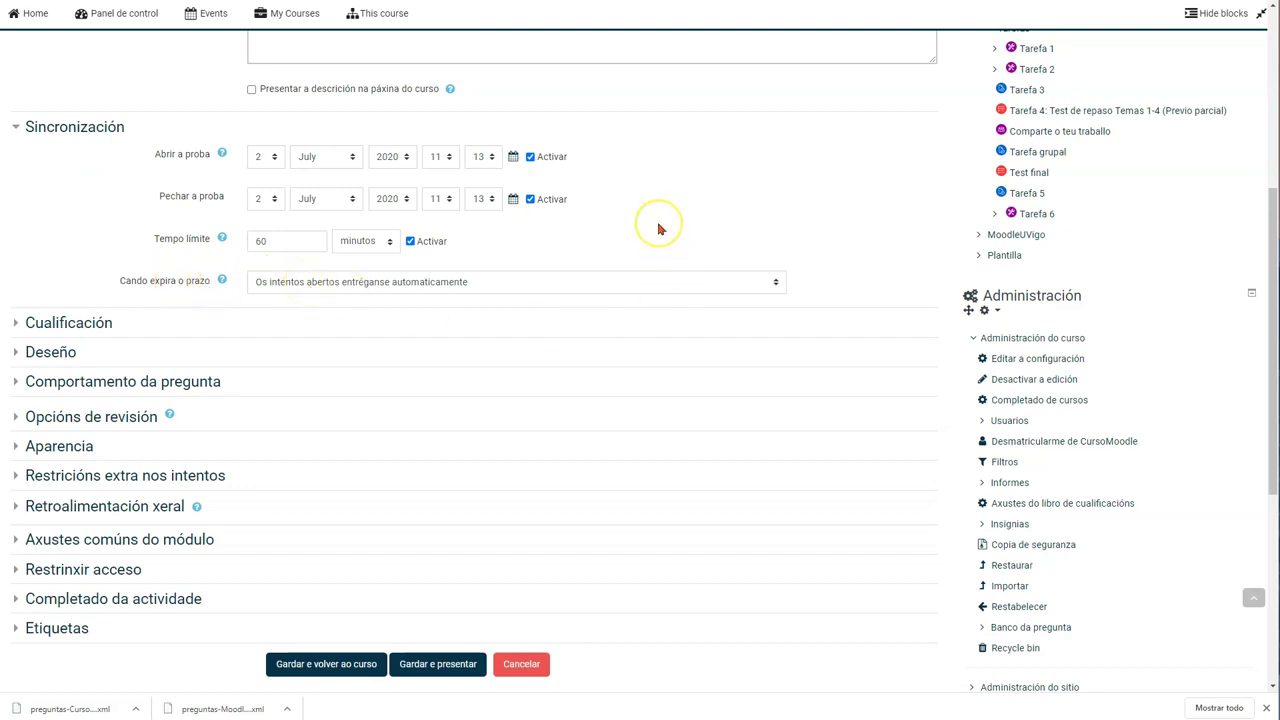
scroll(106, 226, "down", 1)
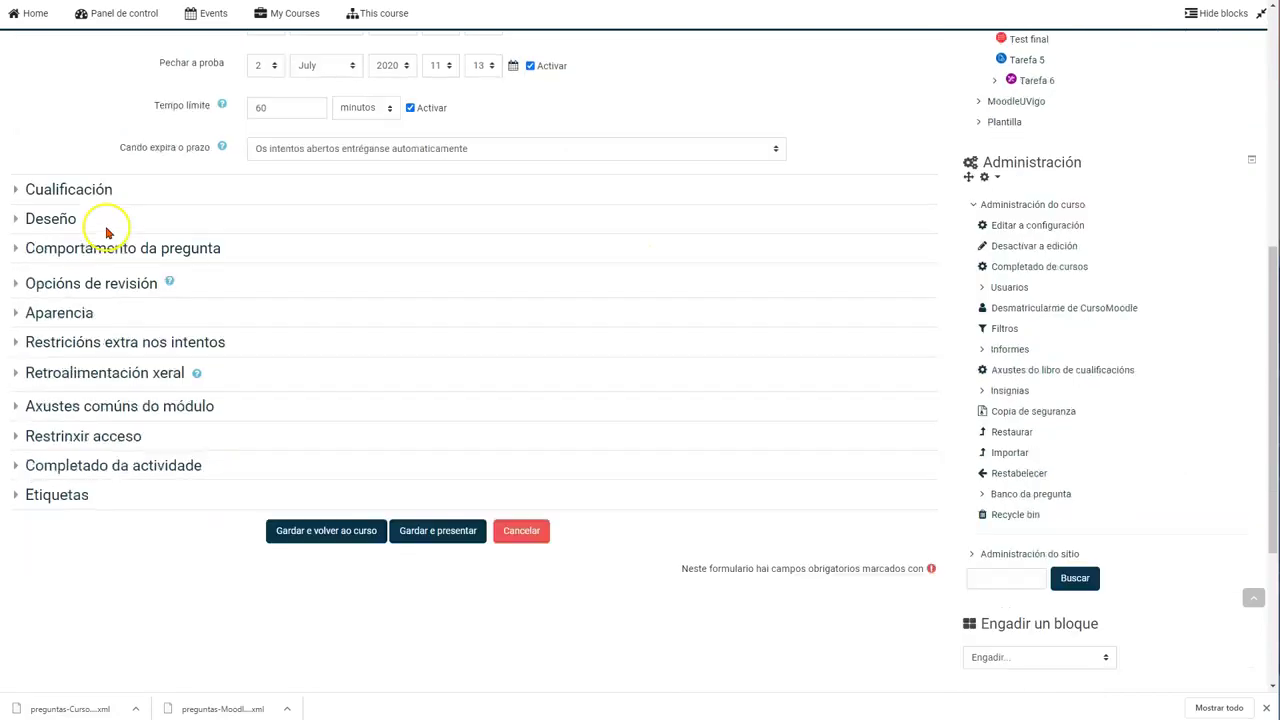
left_click(87, 193)
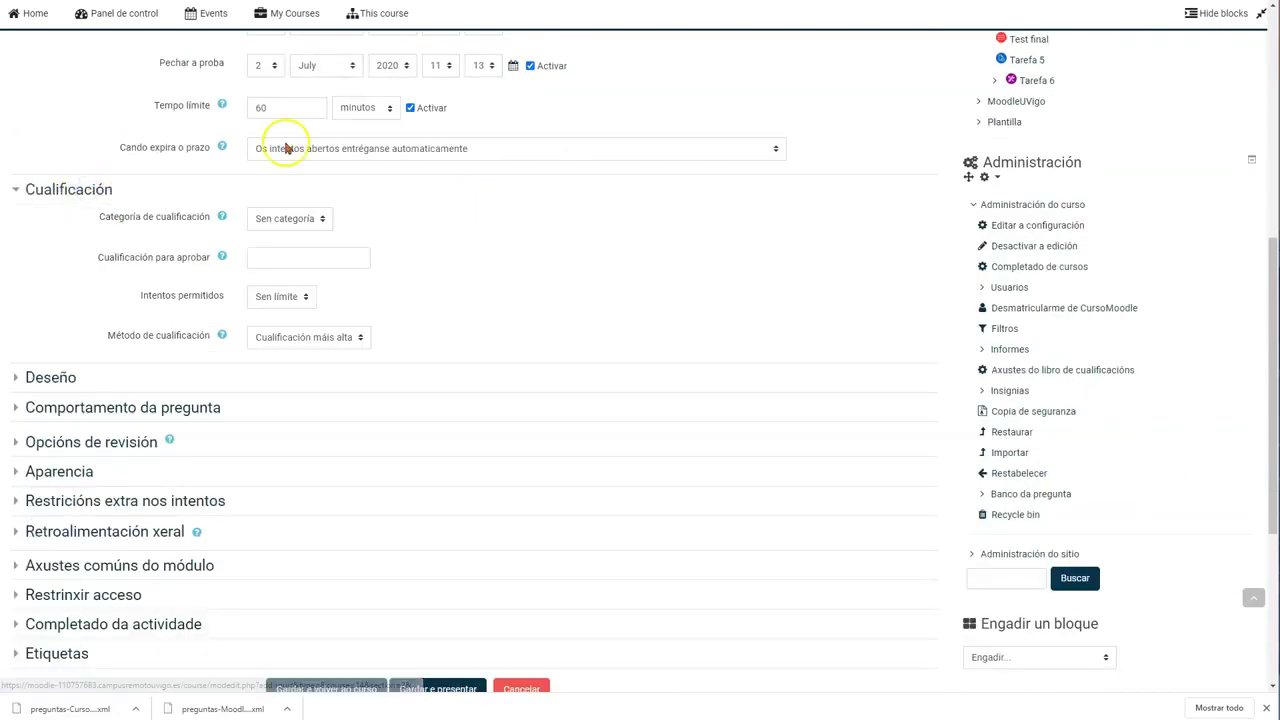
left_click(290, 219)
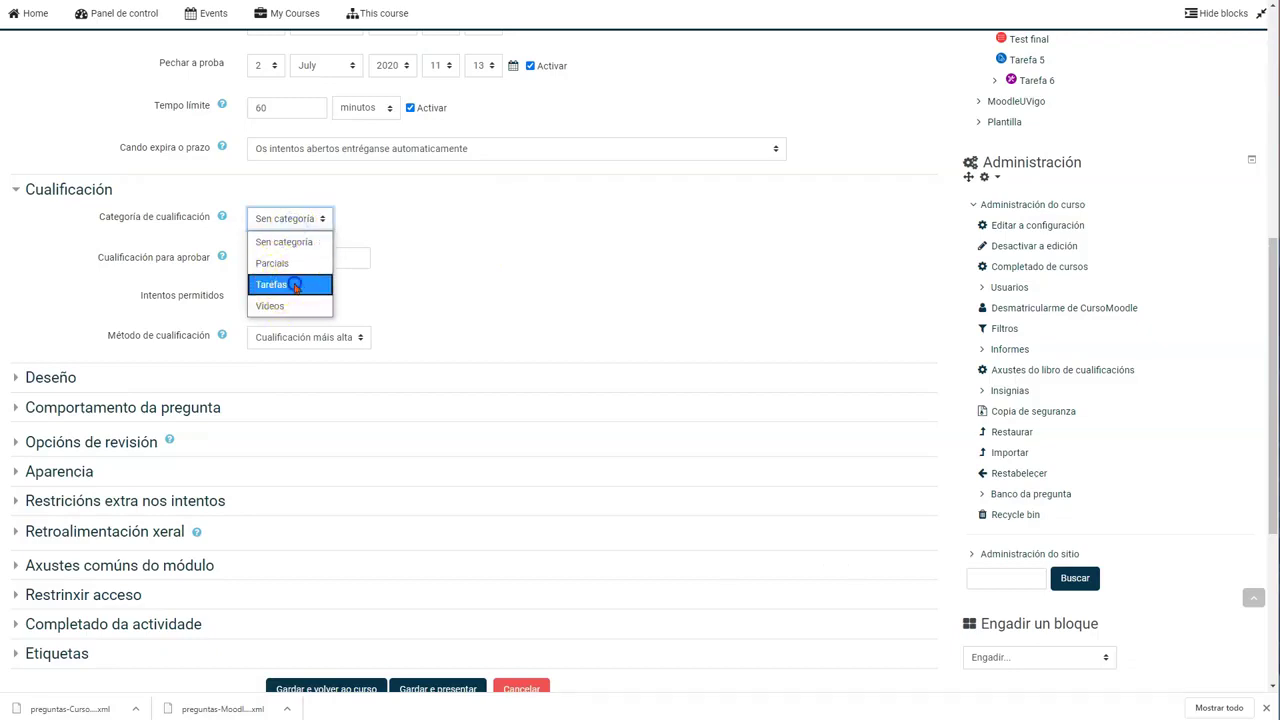
left_click(292, 285)
left_click(289, 257)
left_click(447, 272)
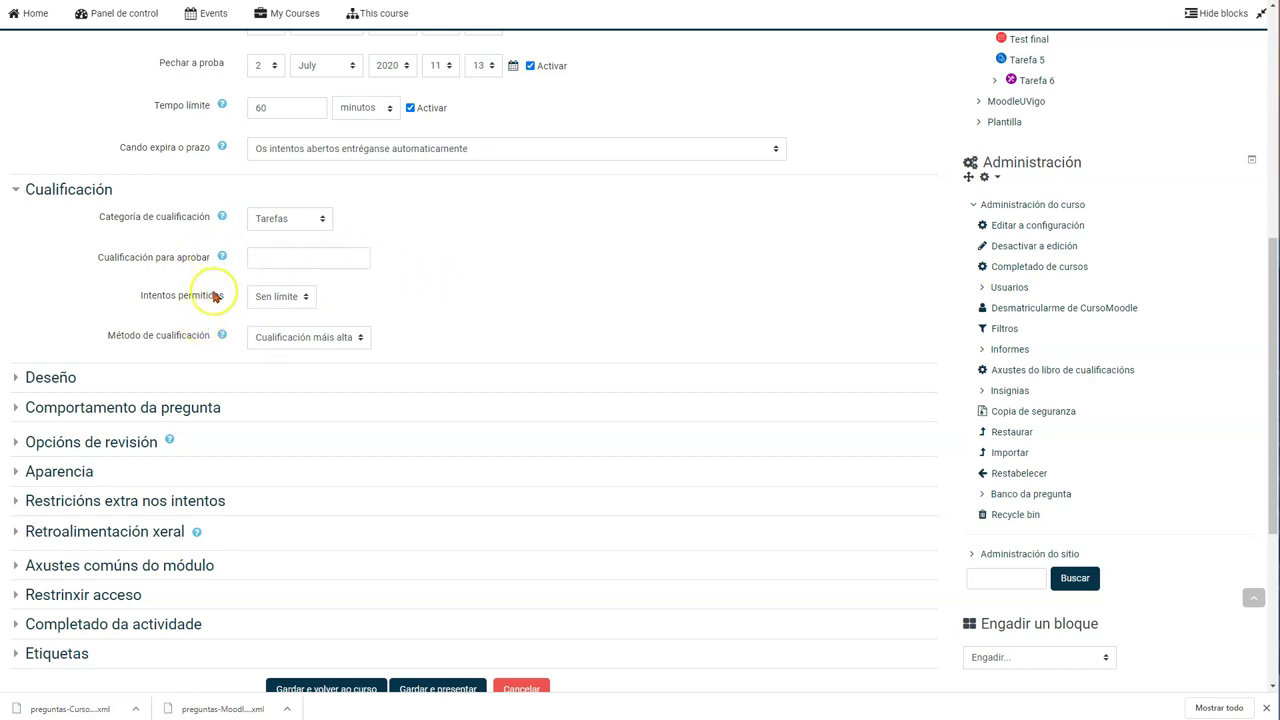
Step: Set the number of allowed attempts for the quiz to 1
left_click(297, 293)
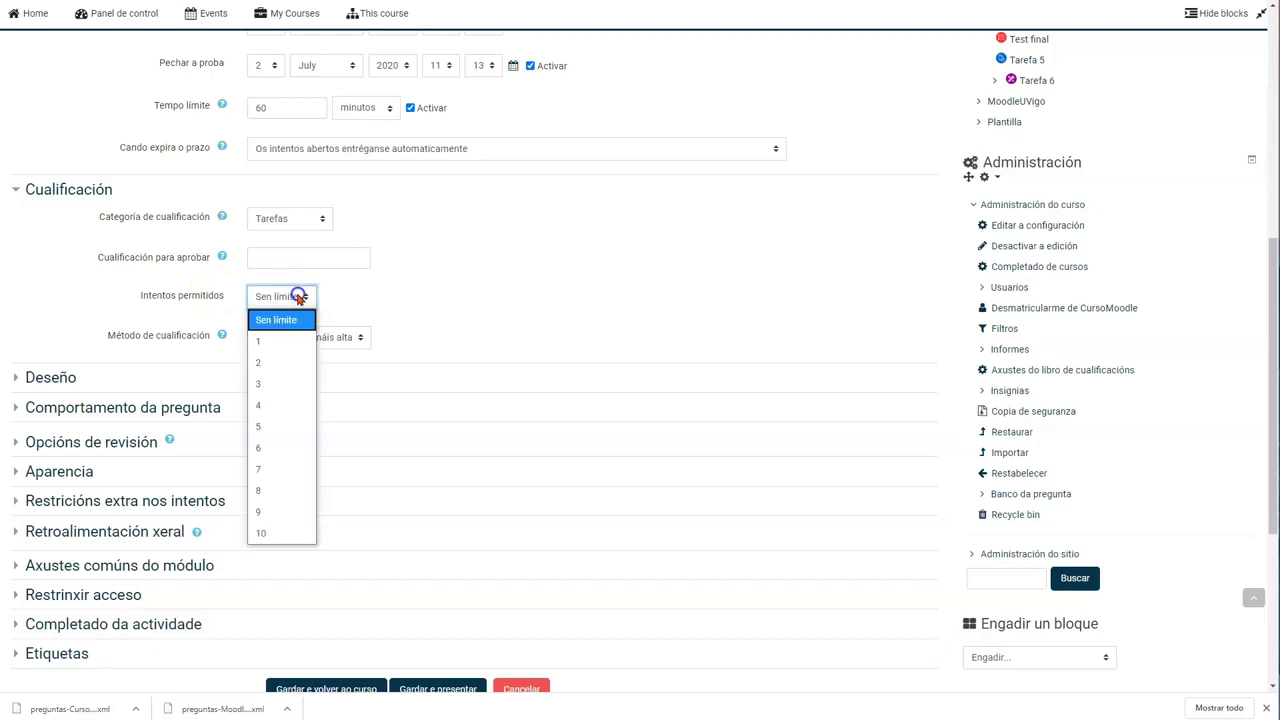
left_click(261, 340)
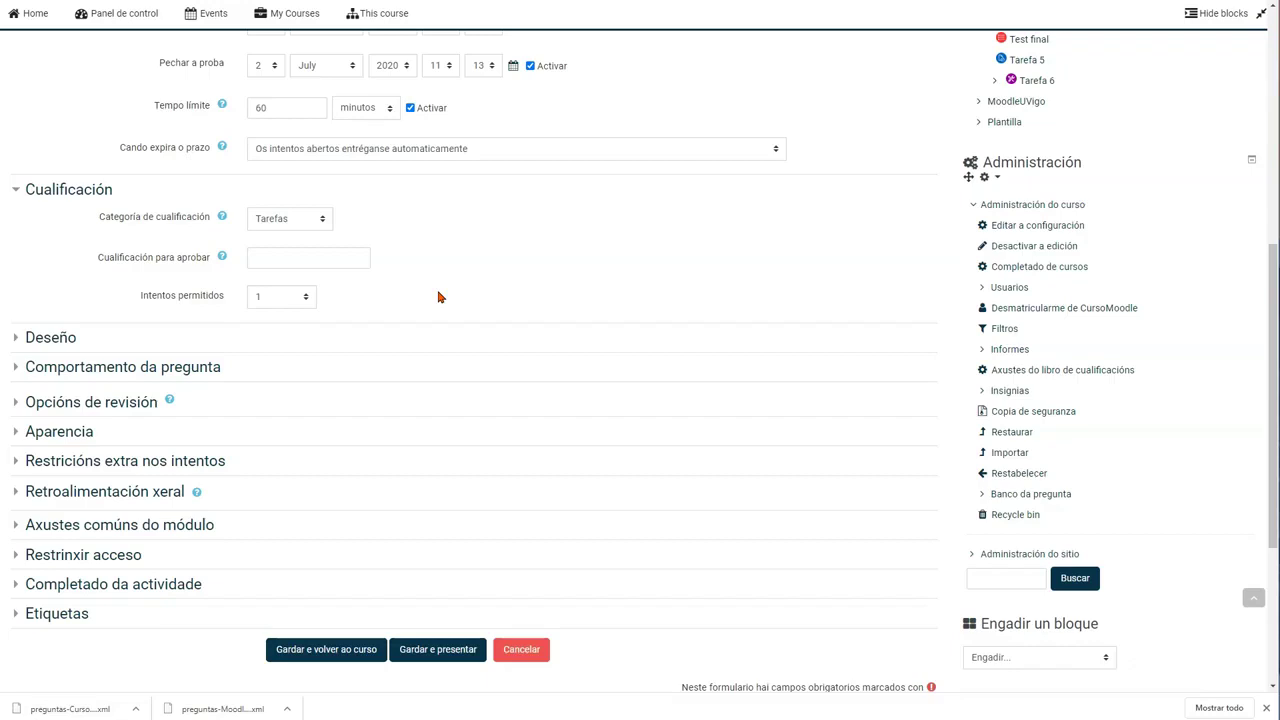
left_click(306, 297)
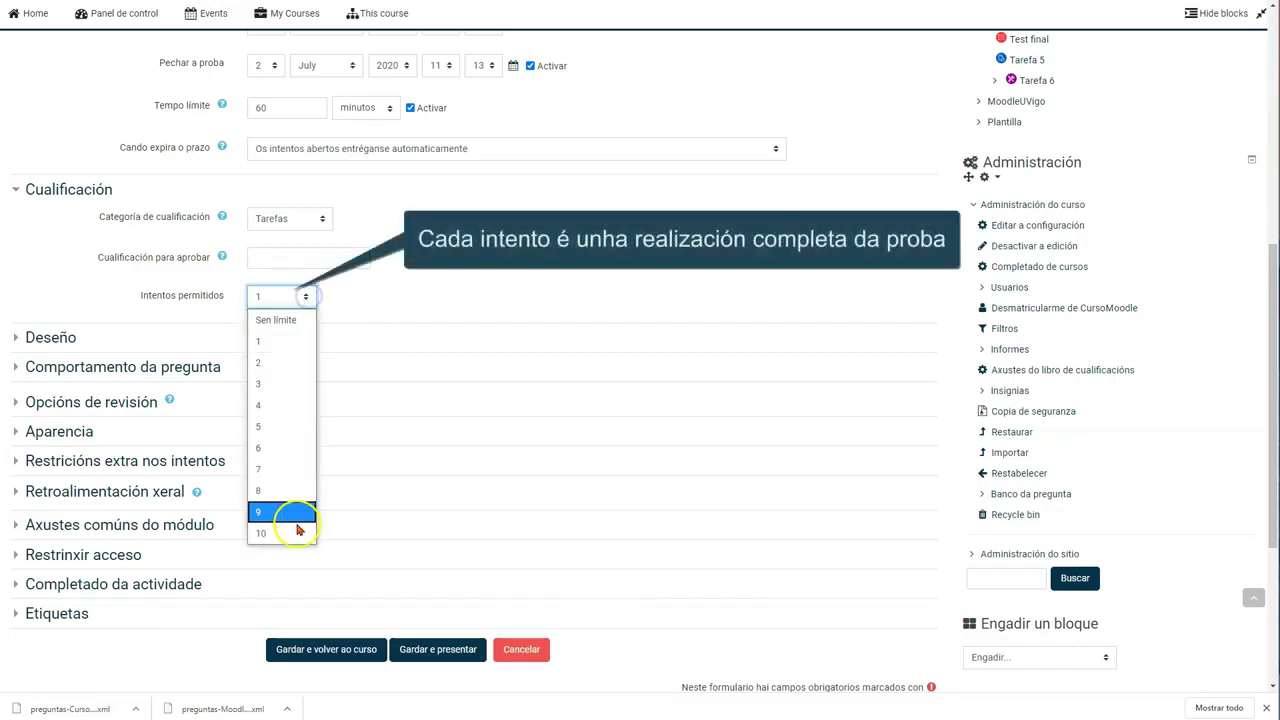
left_click(280, 320)
left_click(270, 298)
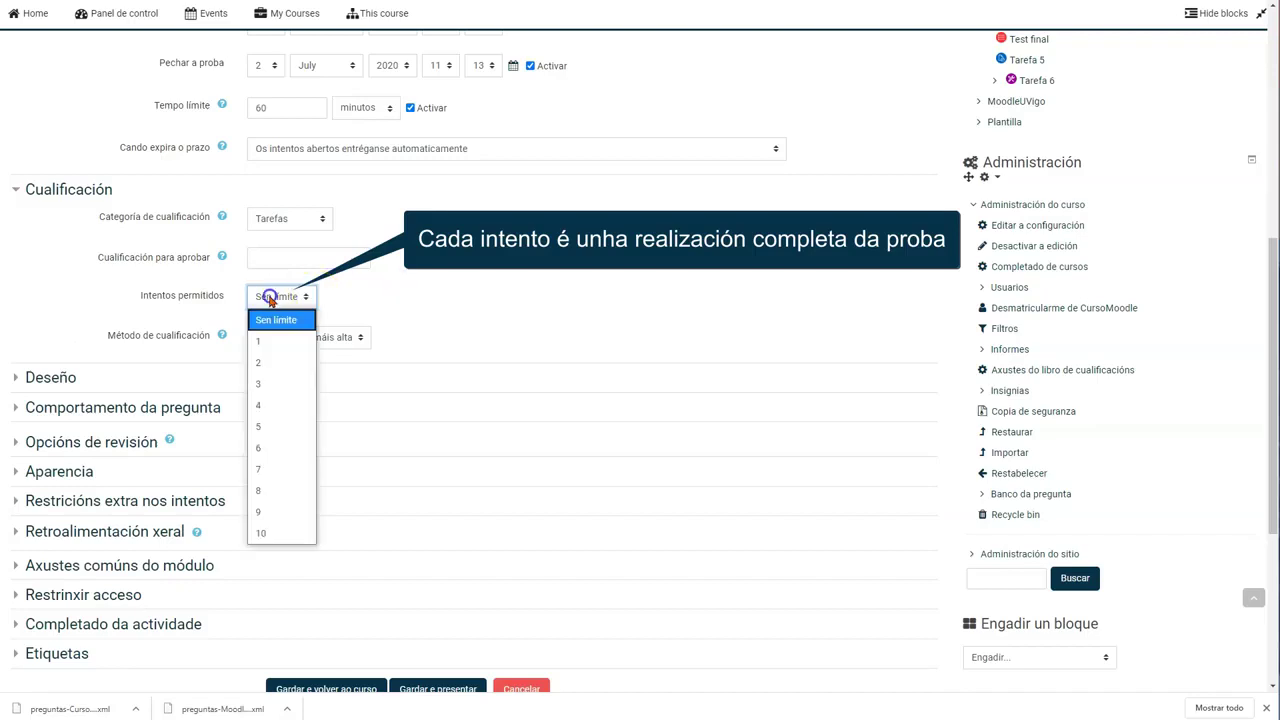
left_click(268, 338)
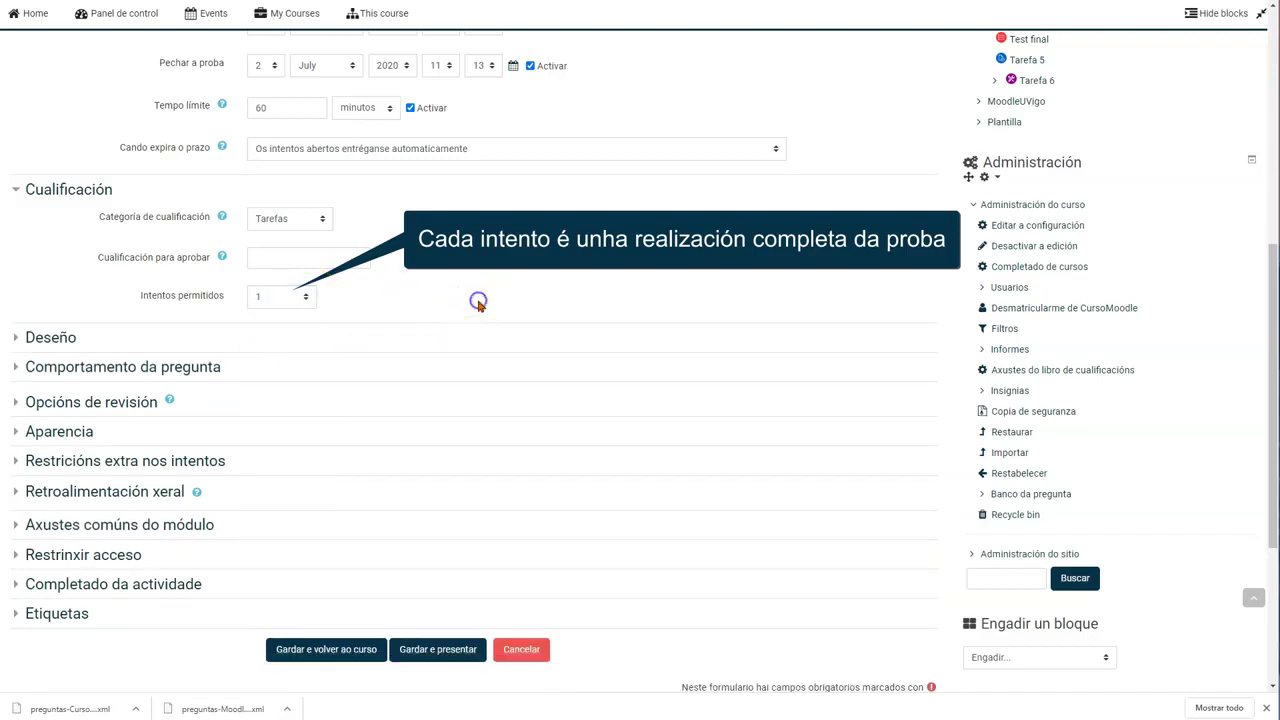
Step: Show the additional Deseño options and set the quiz's navigation method to Secuencial
left_click(63, 338)
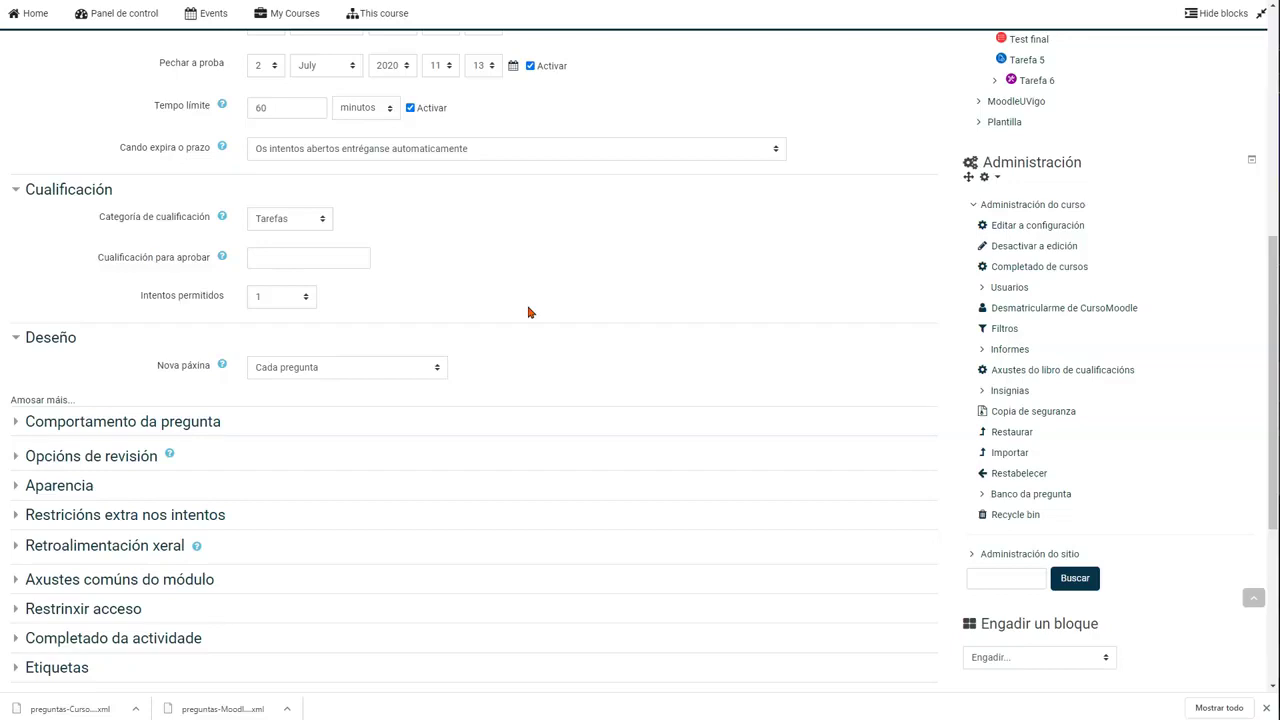
left_click(51, 401)
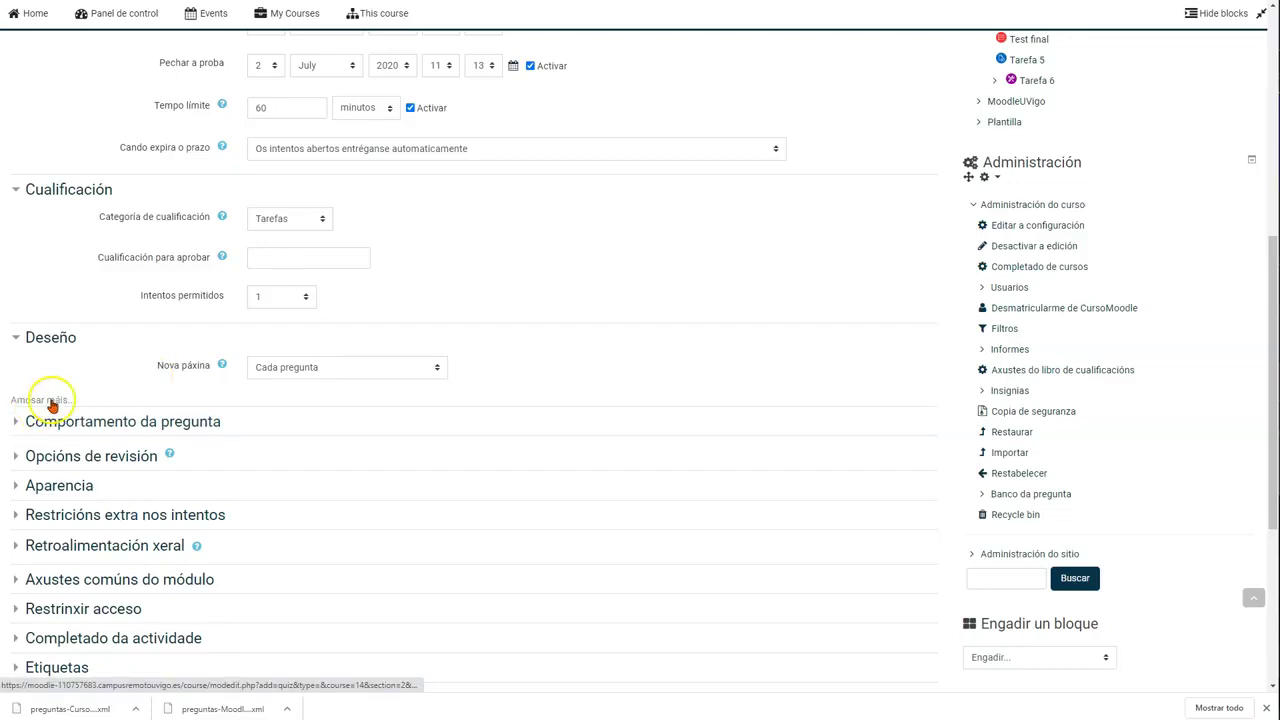
left_click(303, 412)
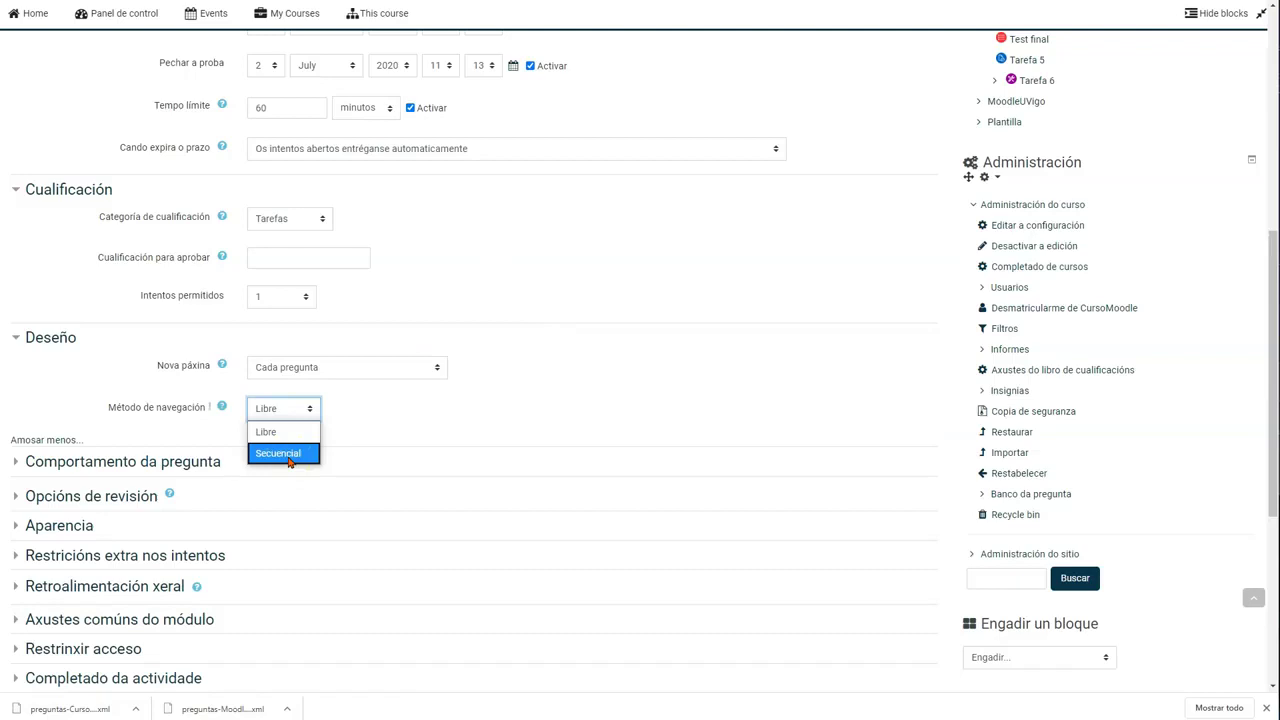
left_click(408, 423)
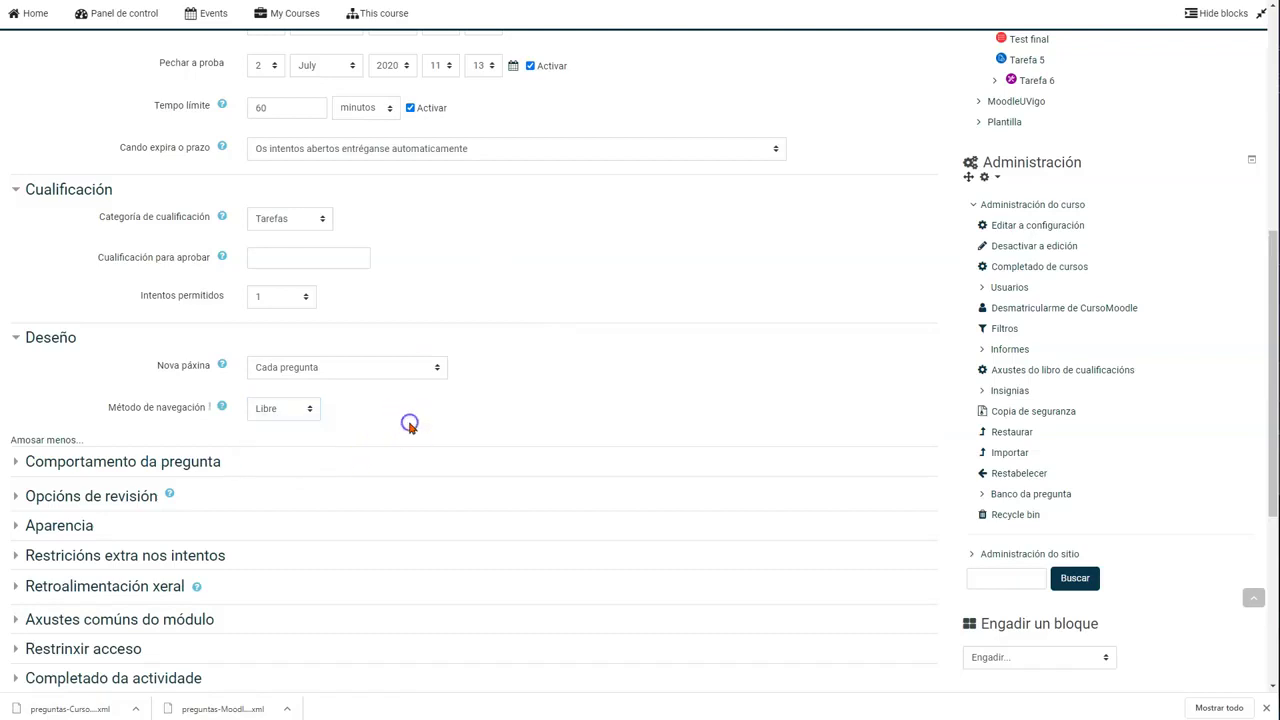
left_click(318, 410)
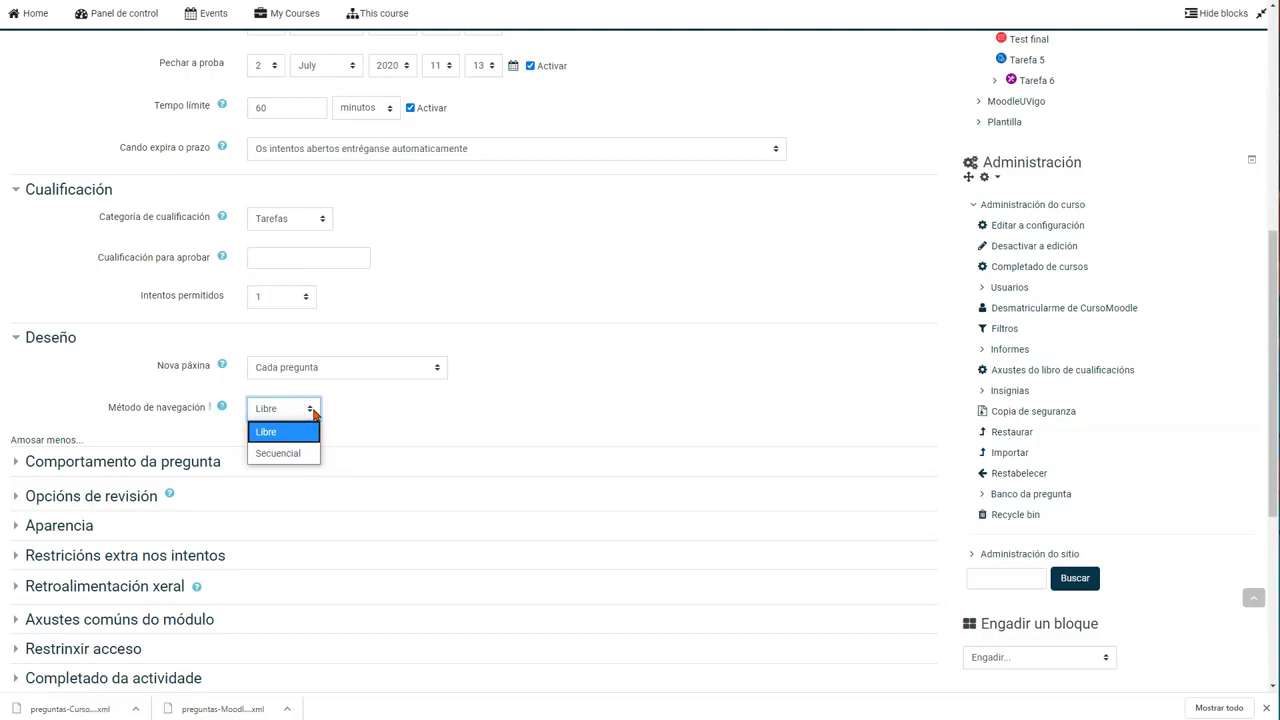
left_click(368, 410)
scroll(491, 430, "up", 3)
scroll(492, 438, "down", 2)
left_click(300, 475)
left_click(285, 517)
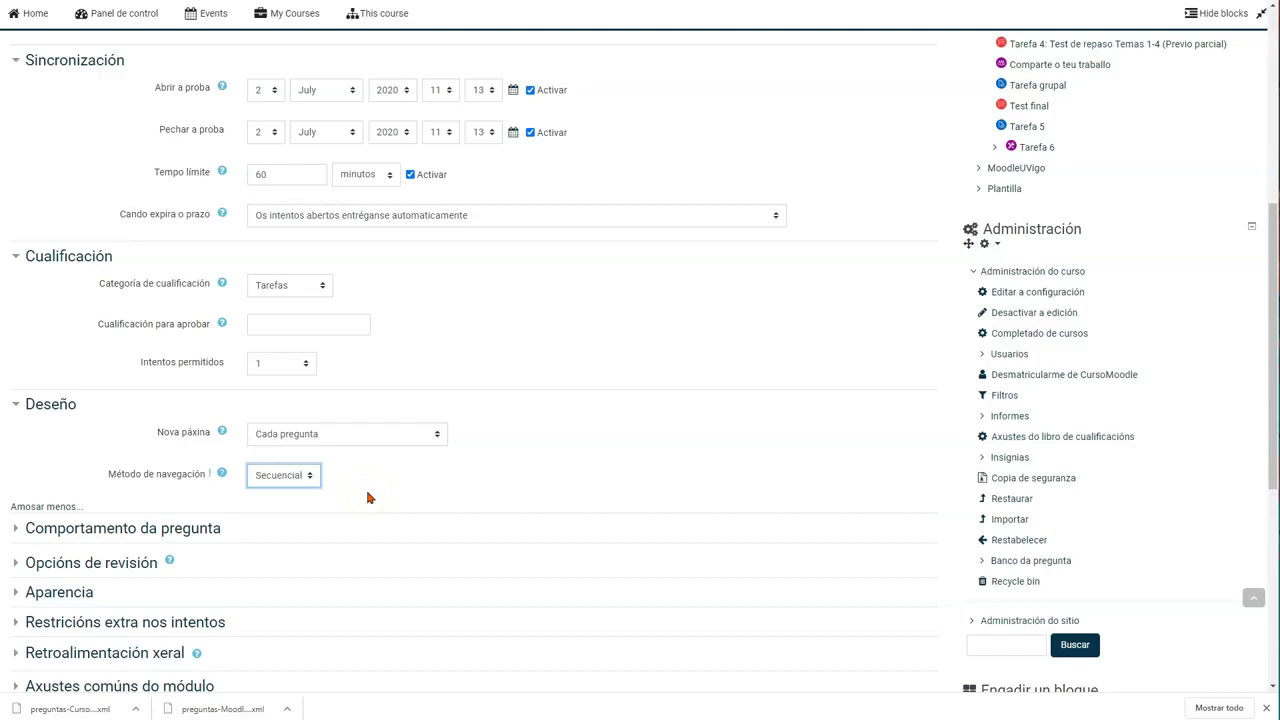
scroll(367, 497, "down", 2)
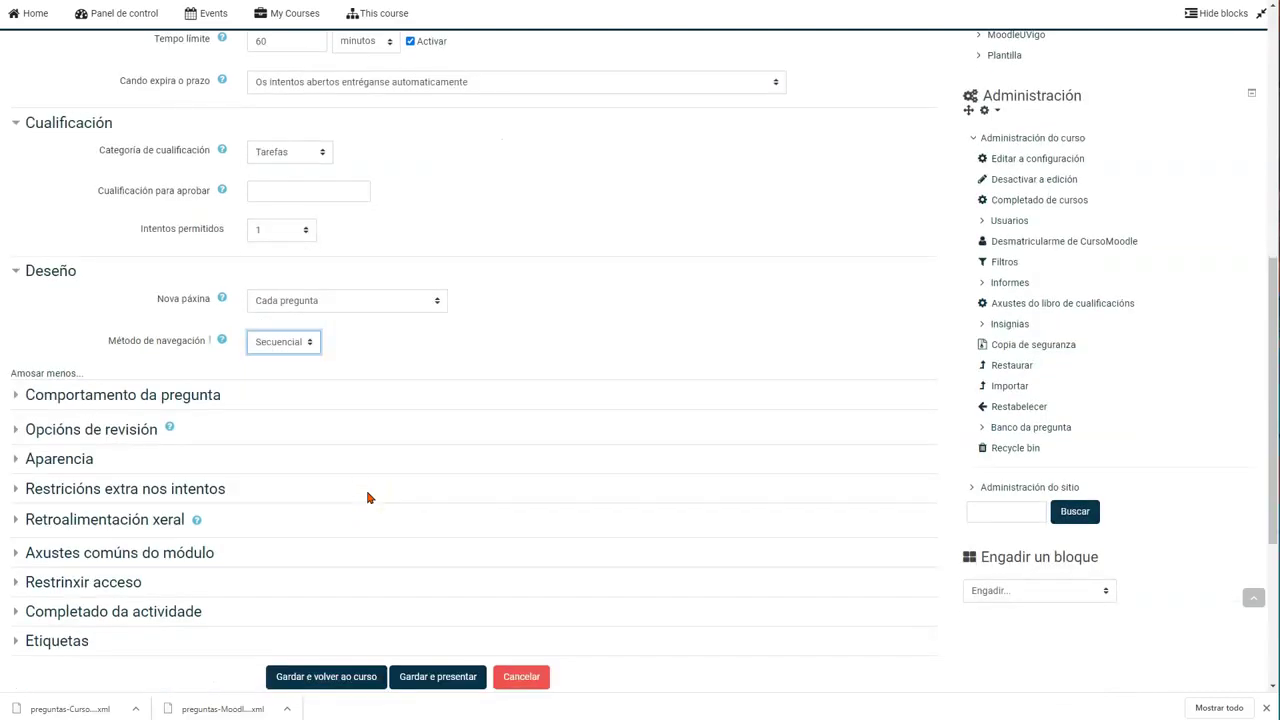
Step: Expand the Comportamento da pregunta settings and keep the question behaviour at Comentario diferido after reviewing the other options
left_click(194, 331)
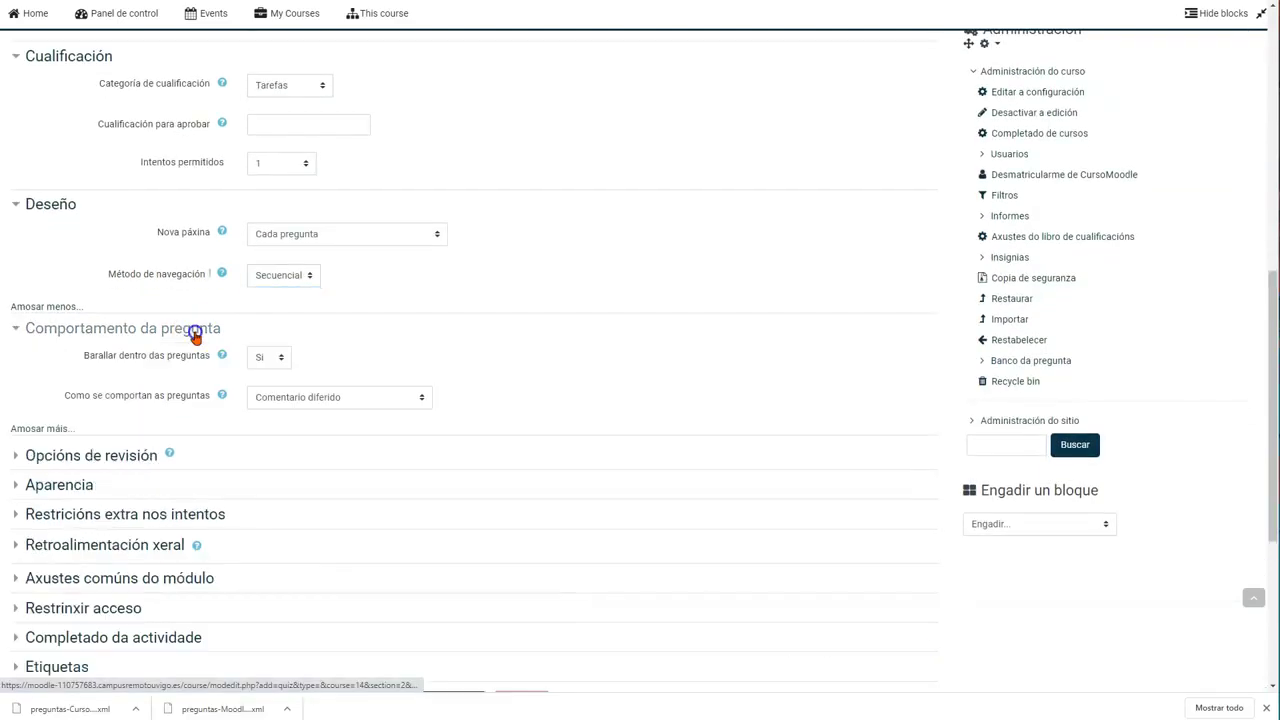
scroll(370, 343, "down", 1)
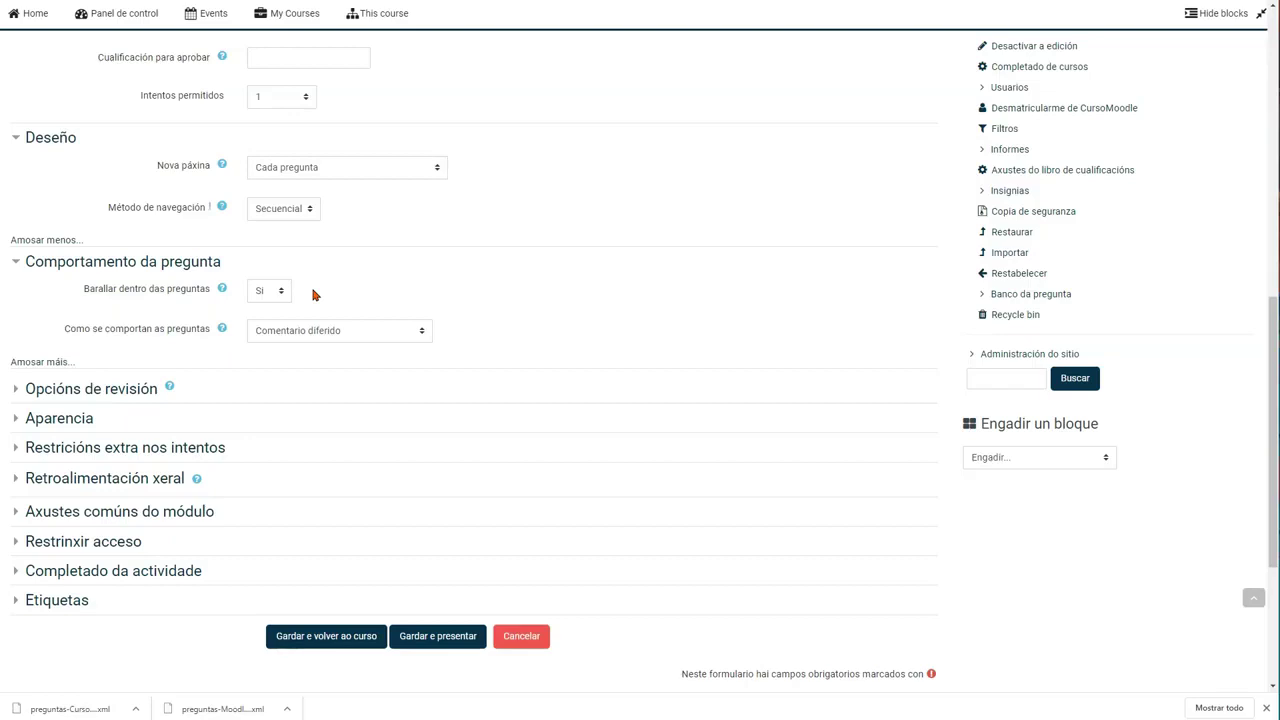
left_click(330, 334)
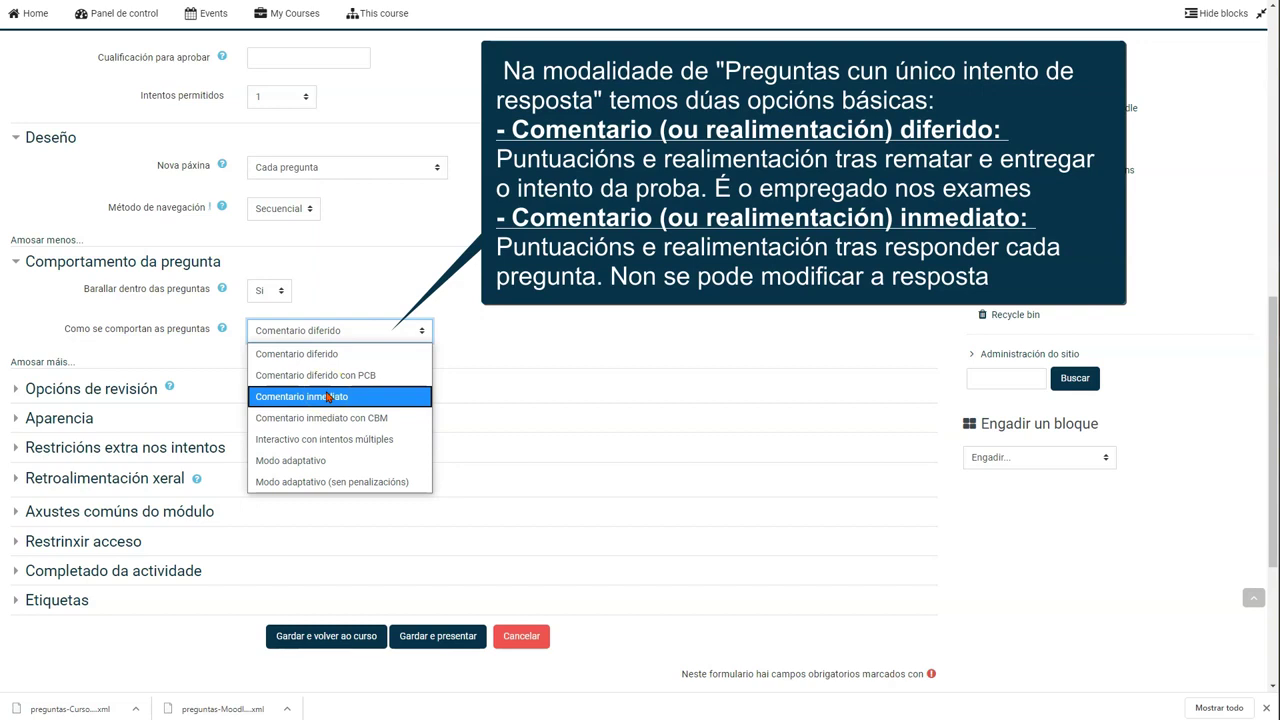
left_click(321, 353)
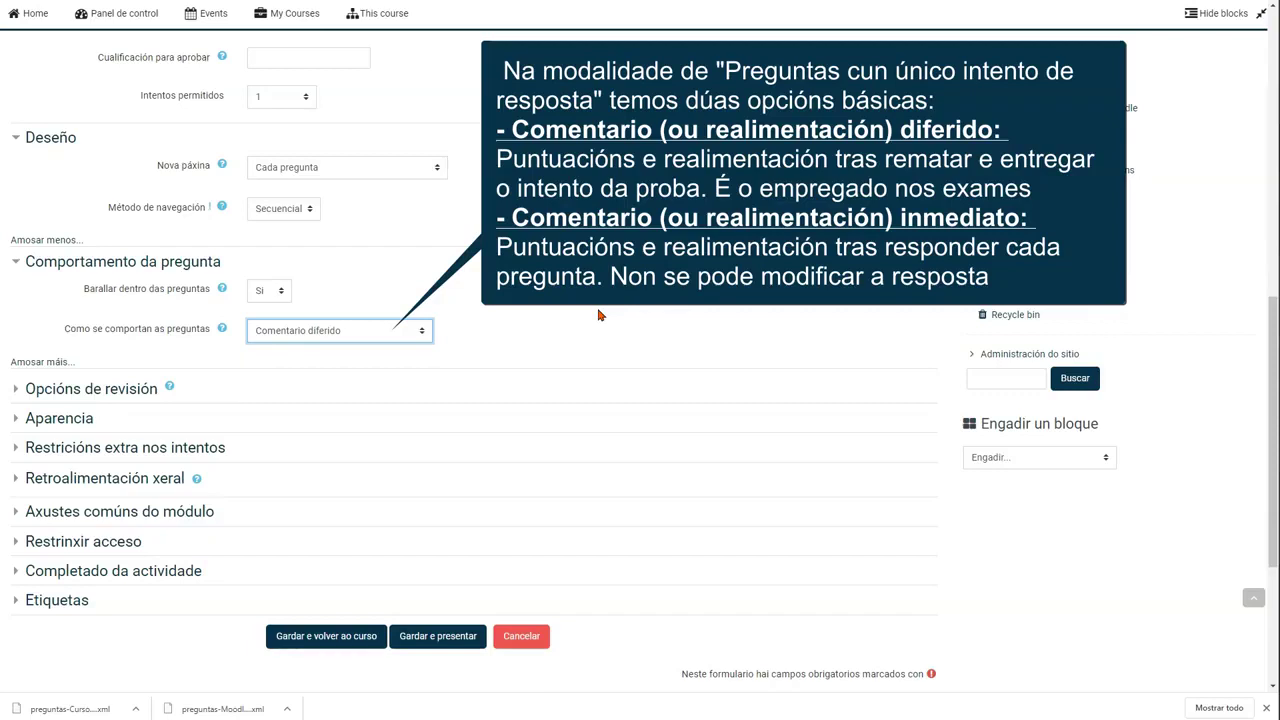
left_click(380, 336)
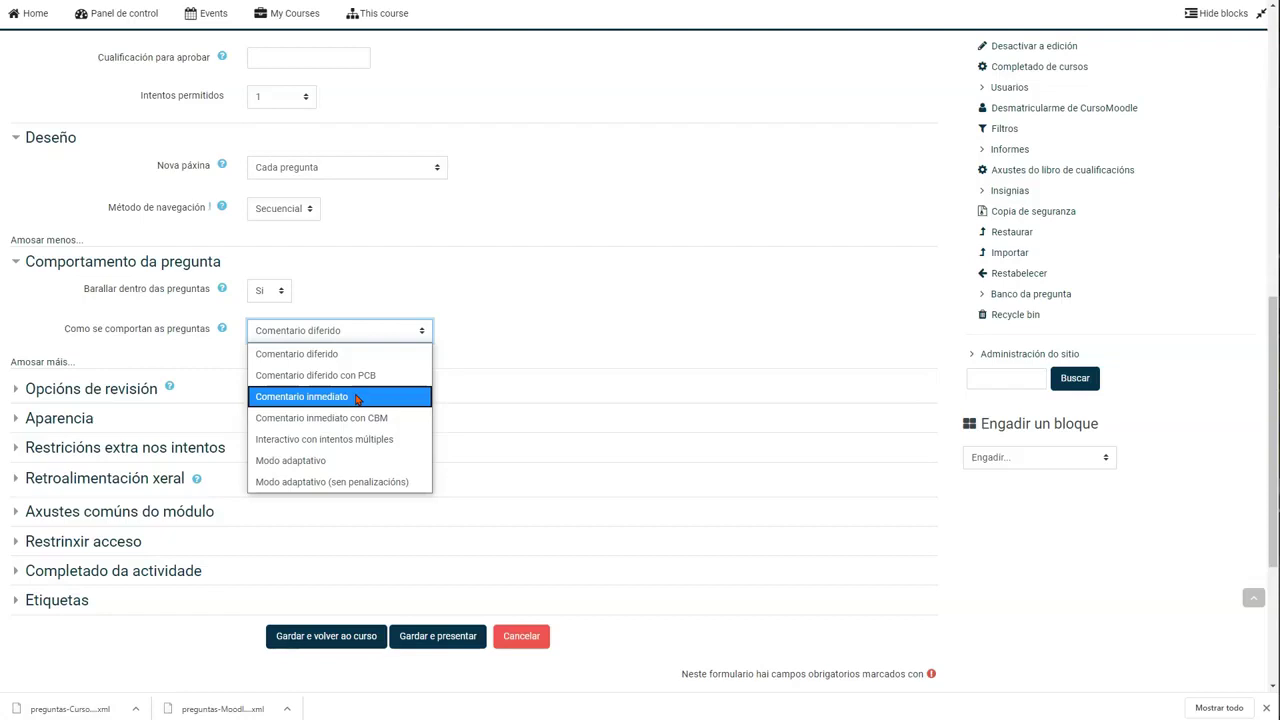
left_click(566, 322)
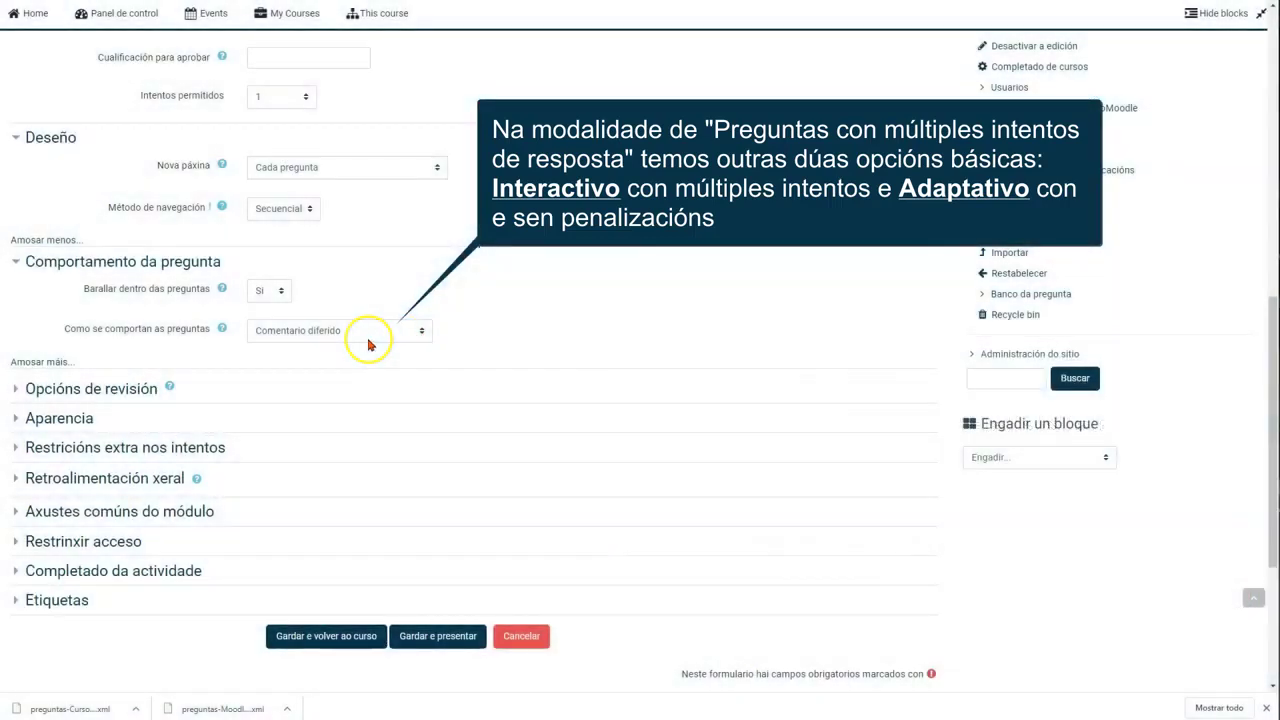
Step: Try the Interactivo con intentos múltiples, Modo adaptativo and Modo adaptativo (sen penalizacións) question behaviours one after another
left_click(366, 340)
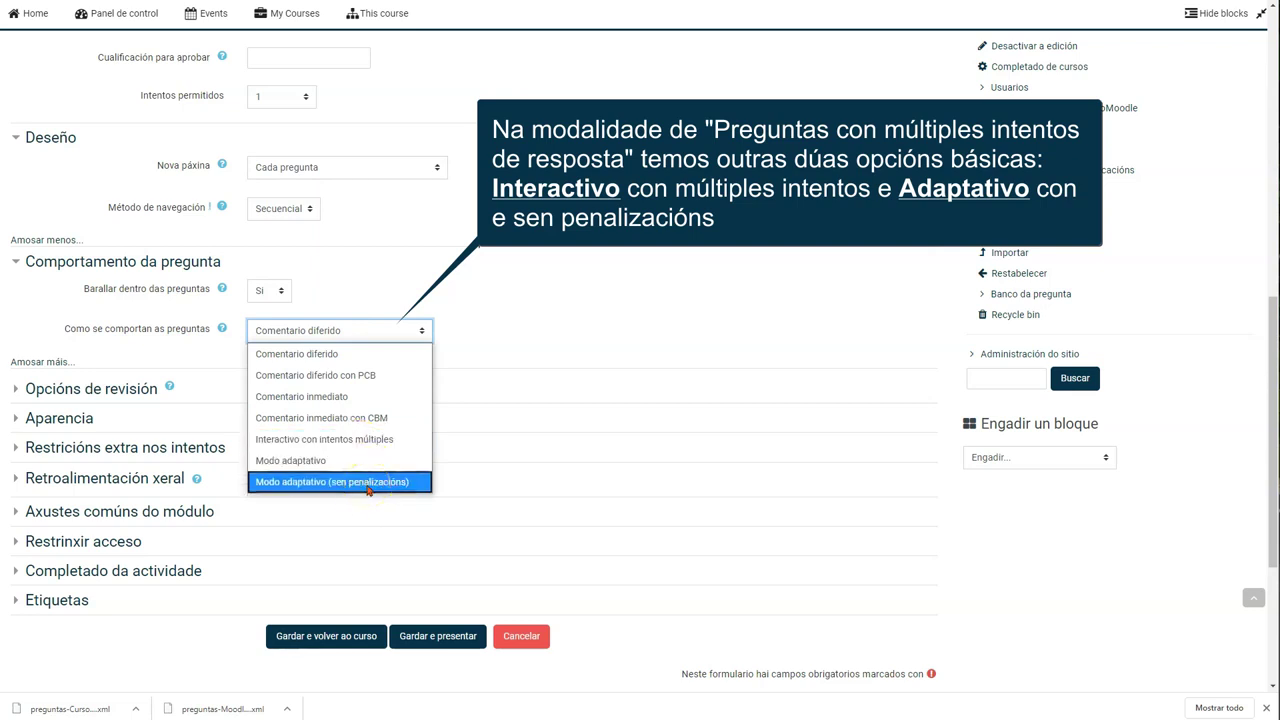
left_click(354, 439)
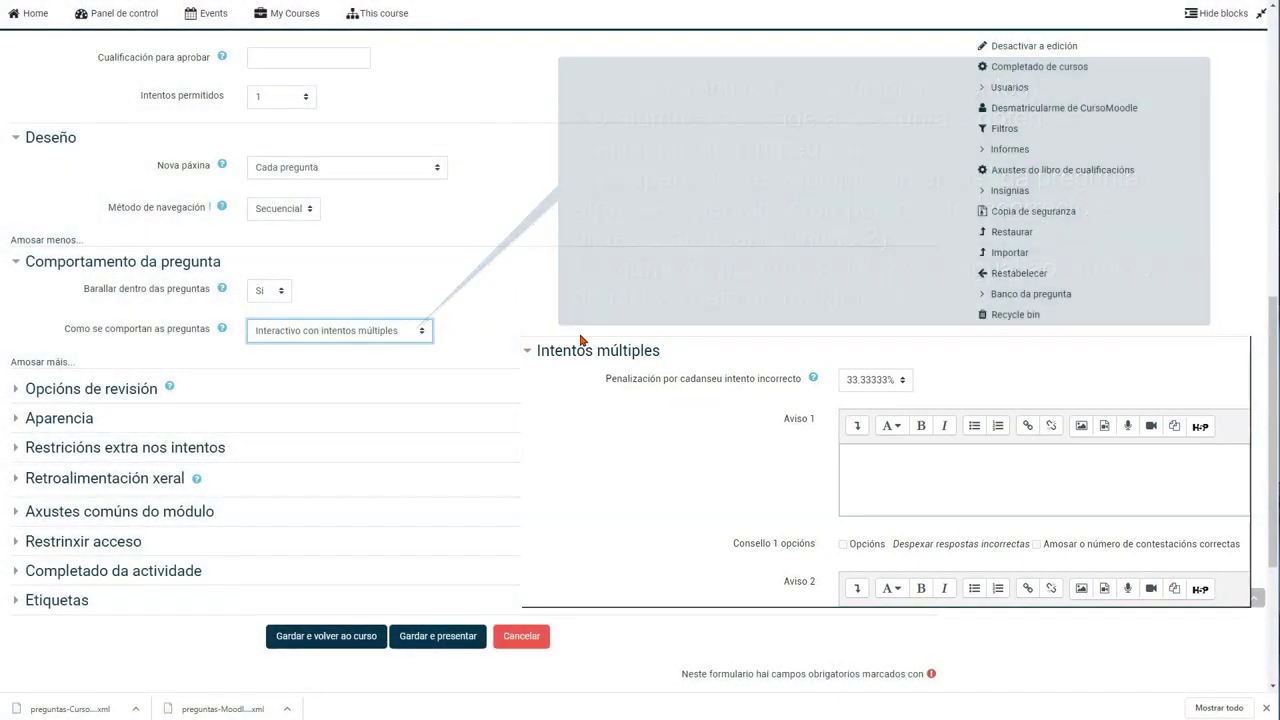
left_click(345, 330)
left_click(347, 332)
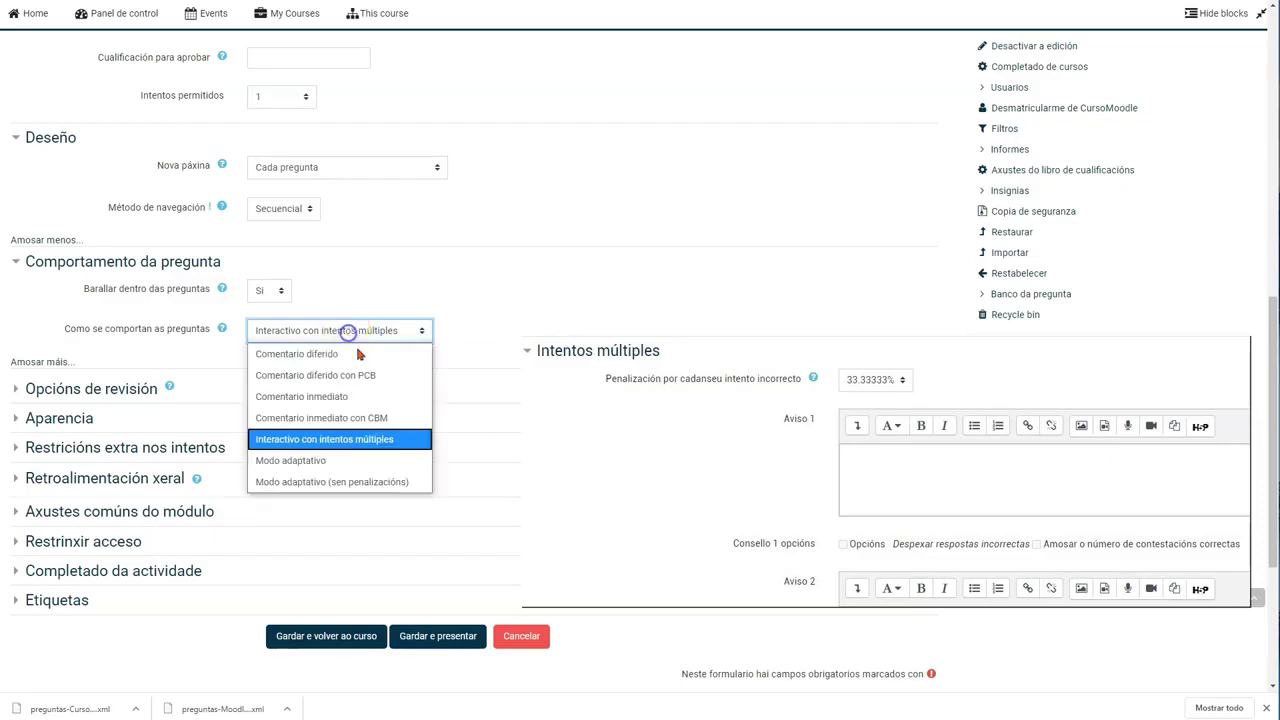
left_click(326, 461)
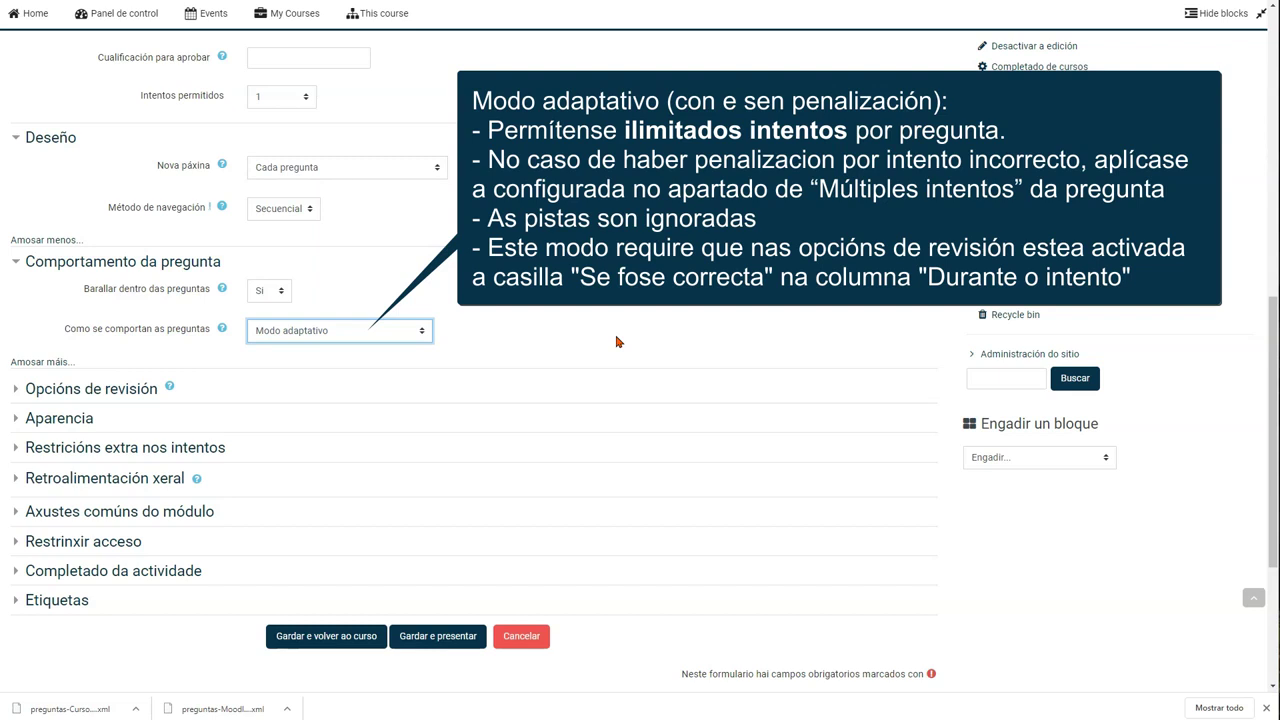
left_click(360, 332)
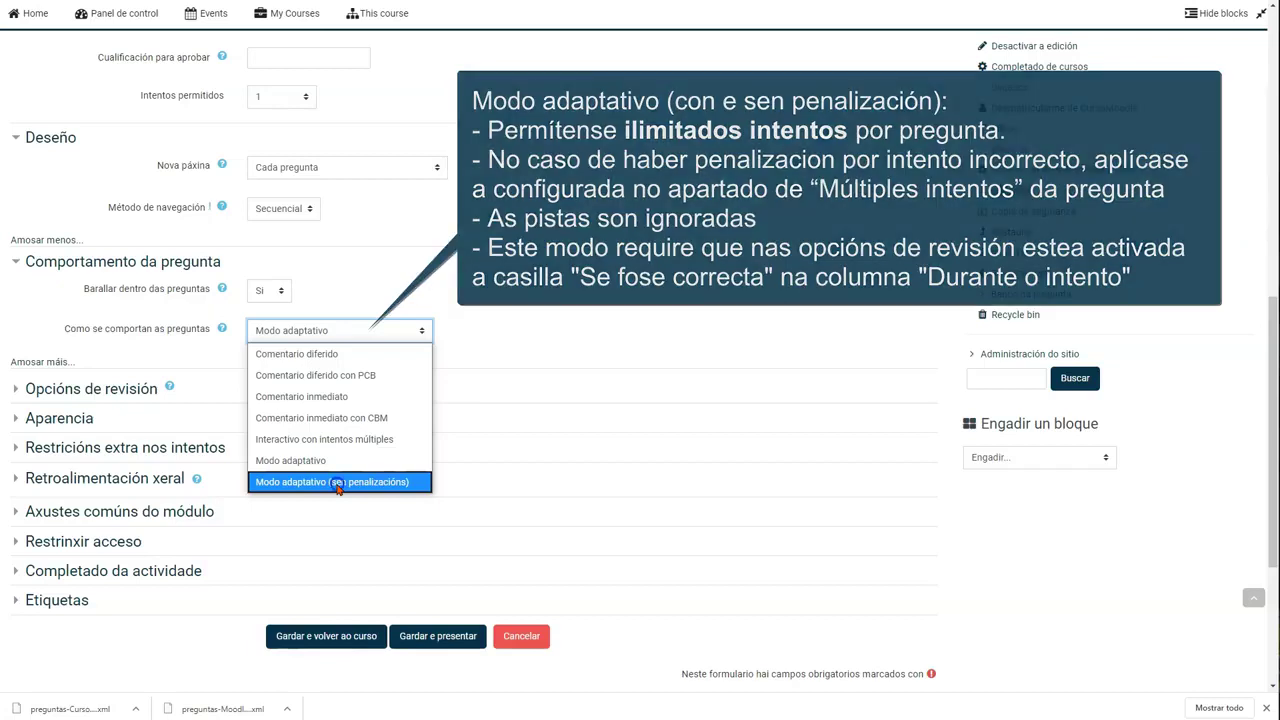
left_click(337, 484)
Step: Review the PCB and CBM behaviour options and read the Moodle documentation's explanation and score table for certainty-based marking
left_click(421, 336)
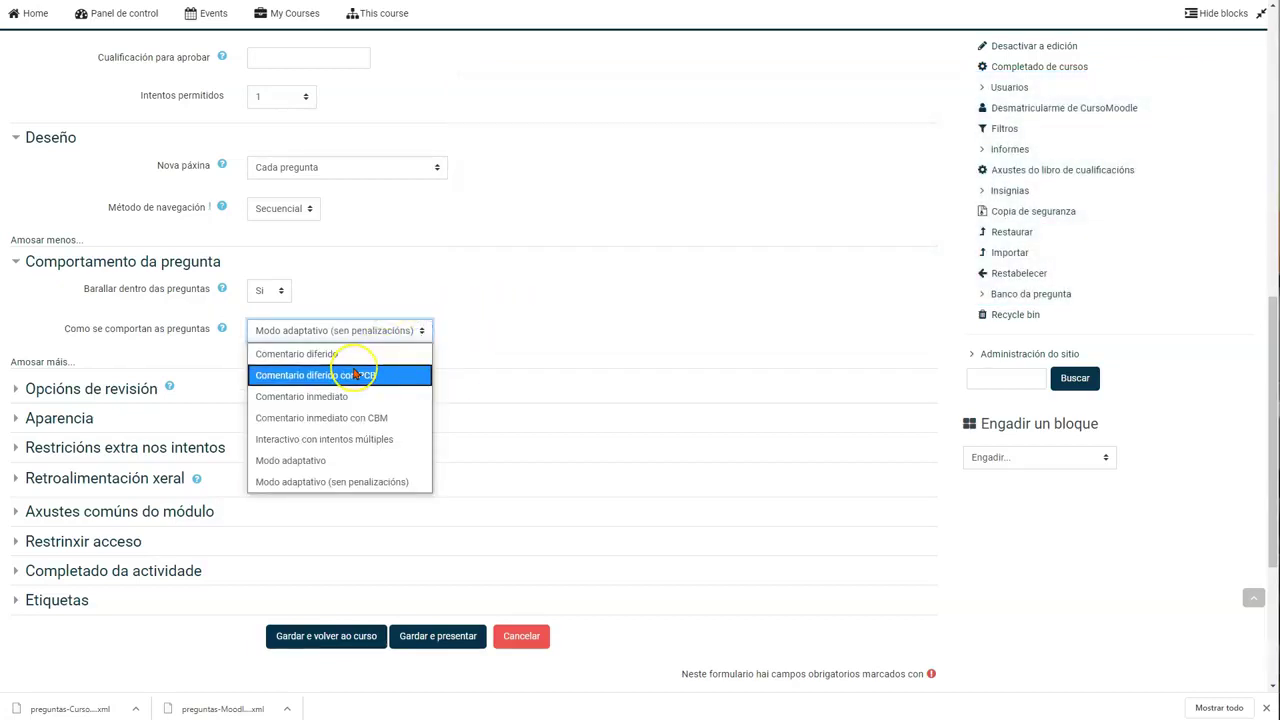
key("Up")
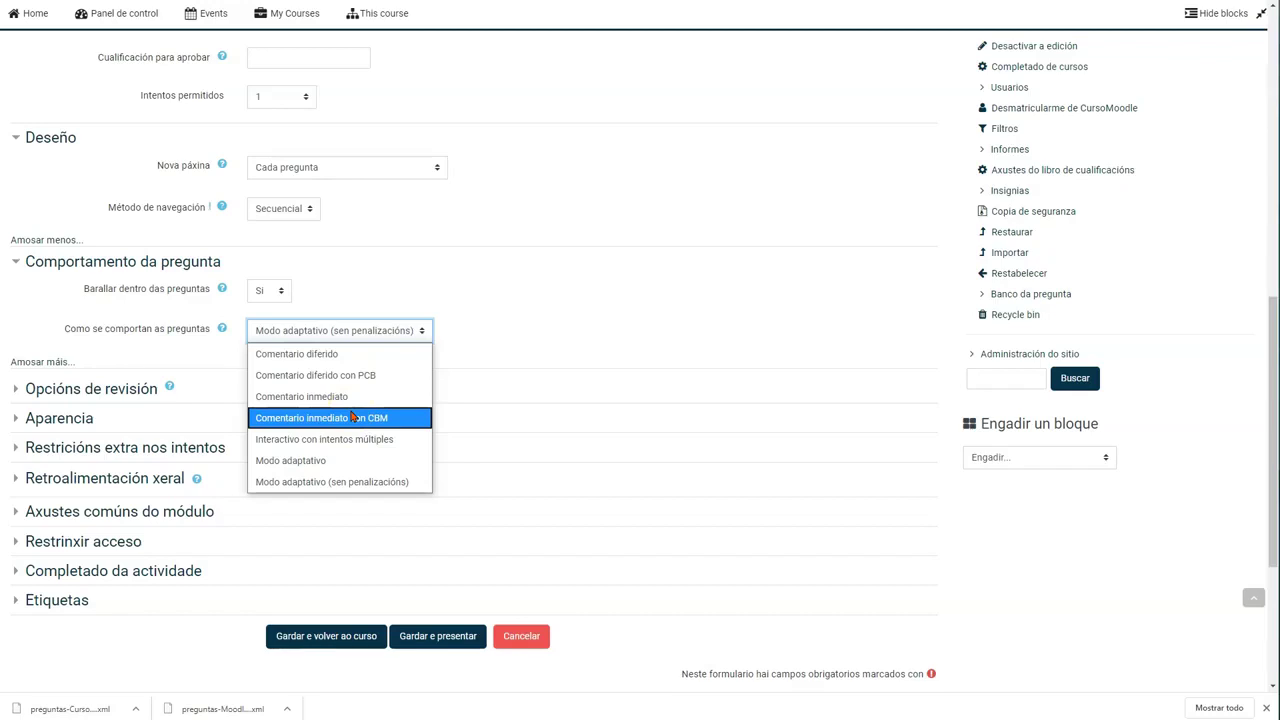
left_click(509, 311)
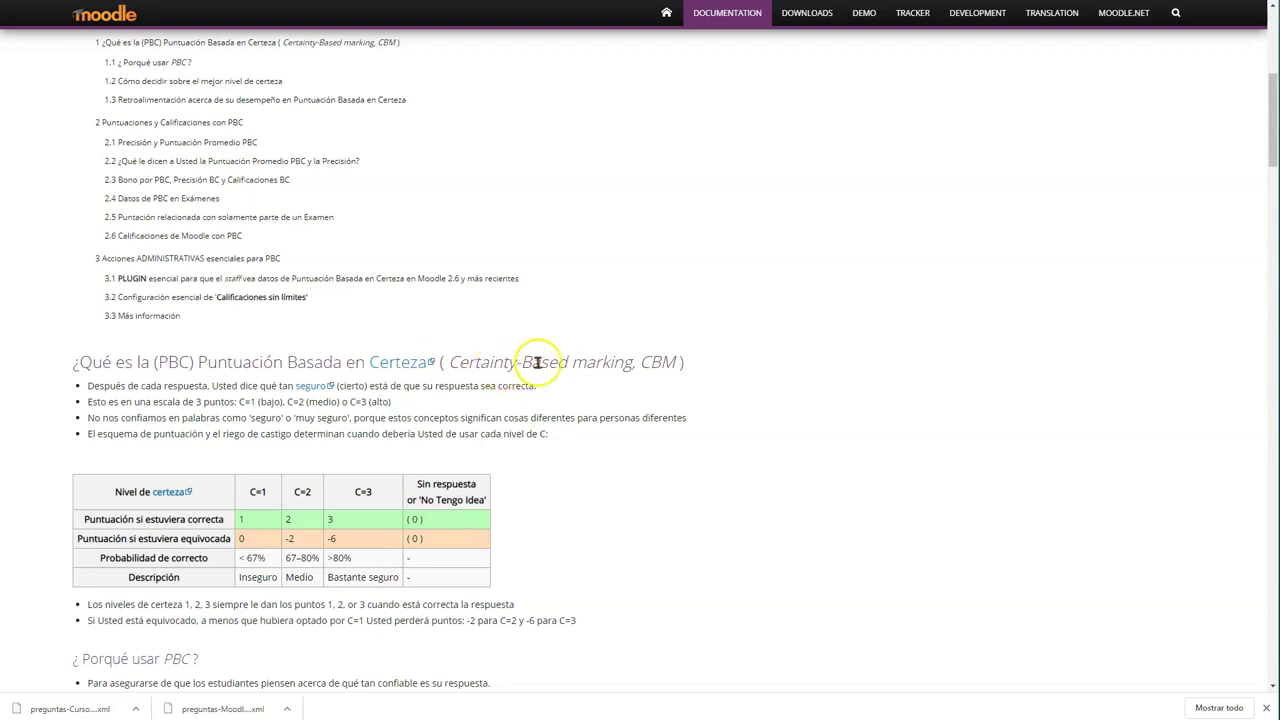
scroll(576, 297, "down", 1)
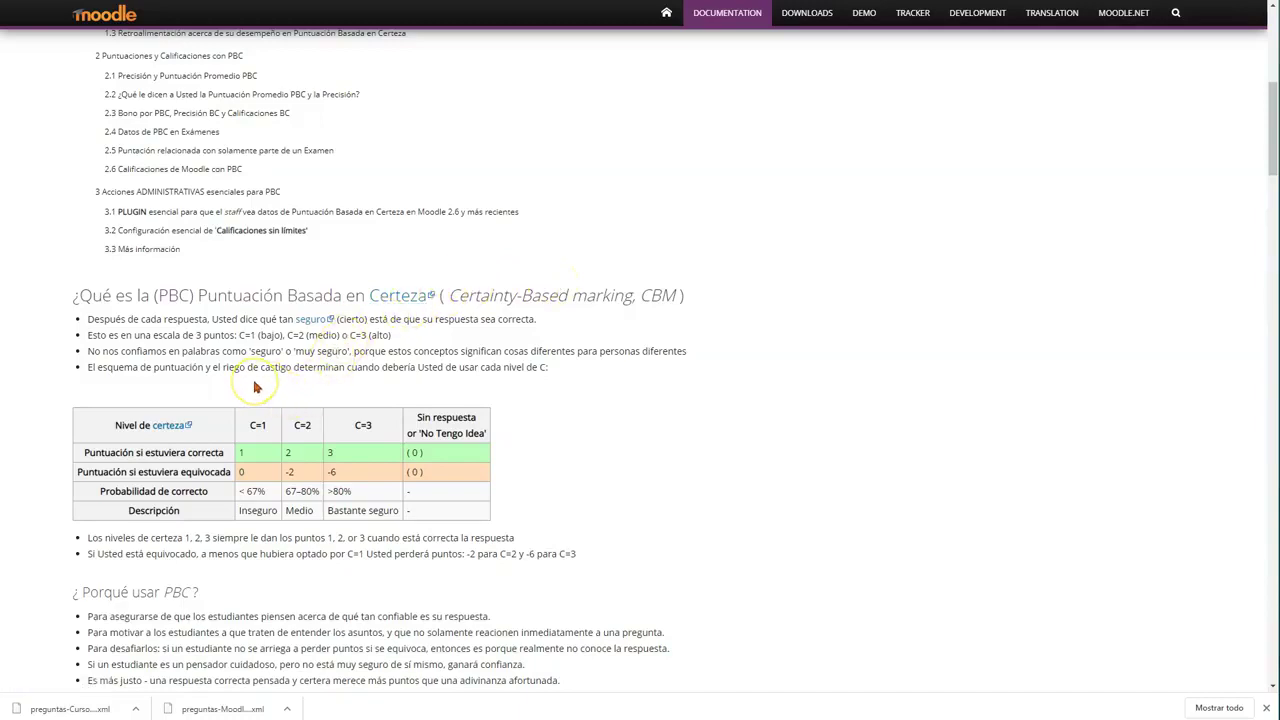
scroll(255, 387, "down", 1)
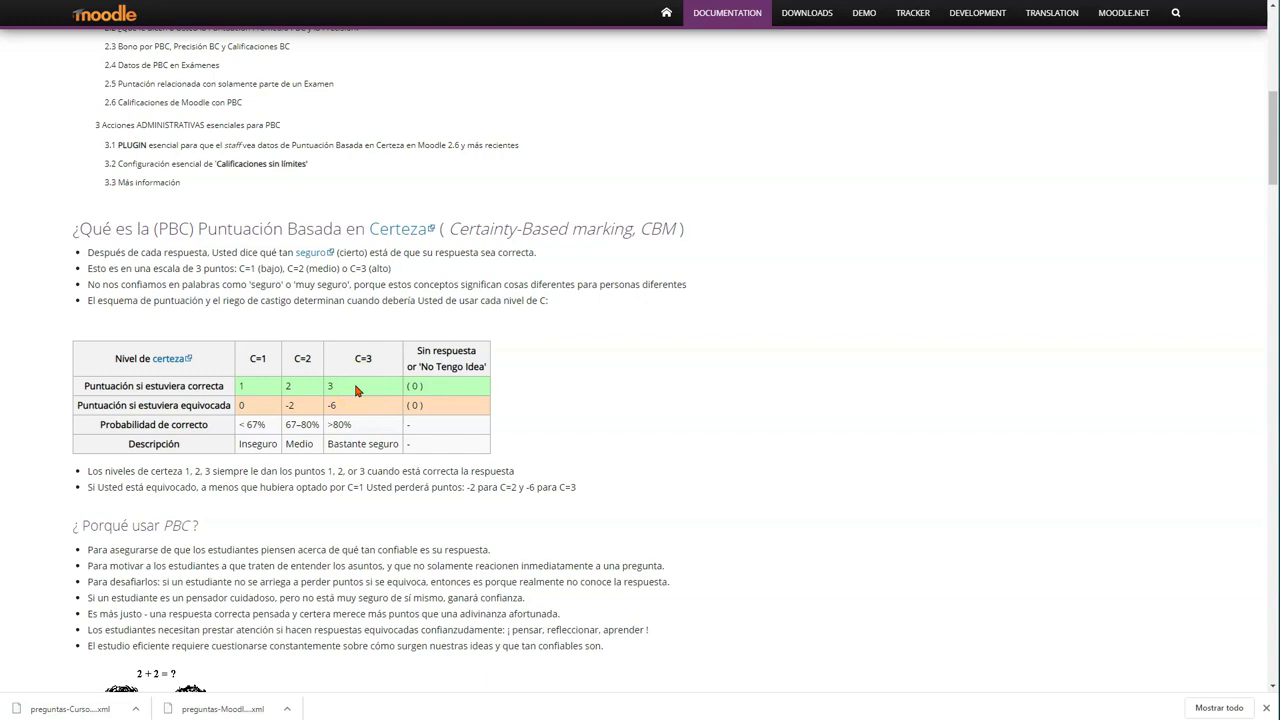
key("ctrl+w")
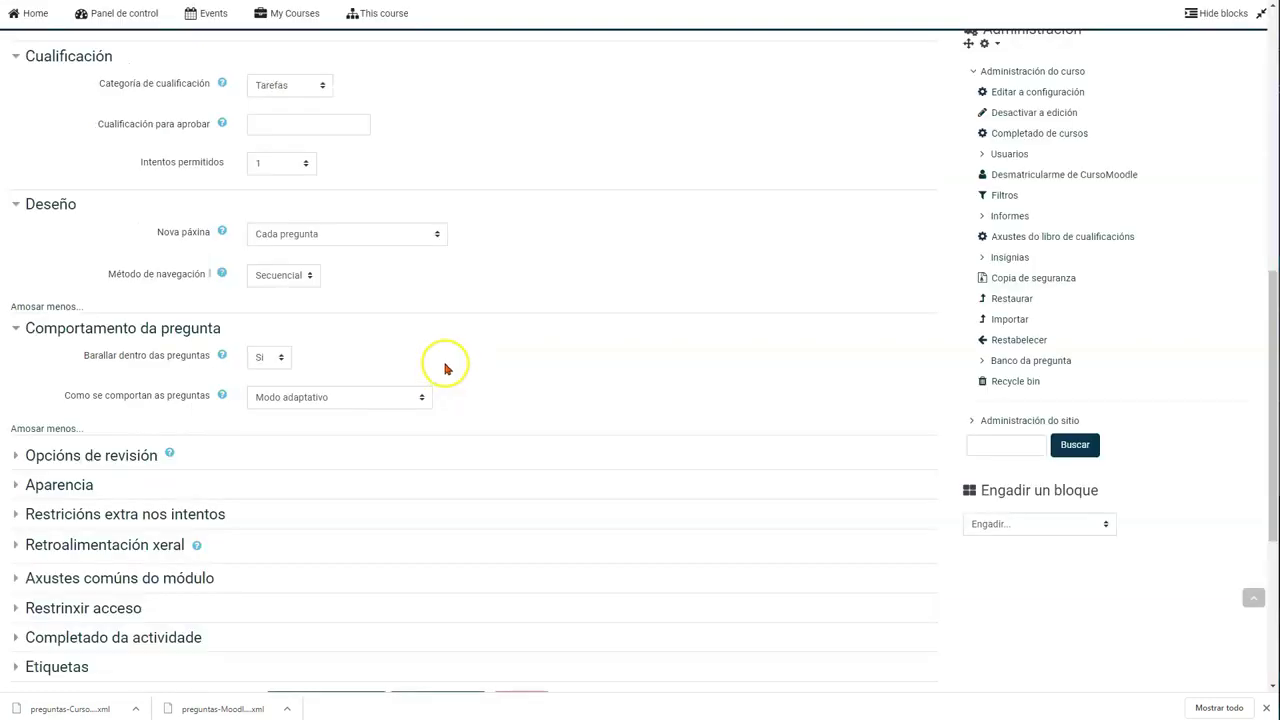
Step: Set the question behaviour to Interactivo con intentos múltiples and allow students to redo another version of any finished question
left_click(383, 404)
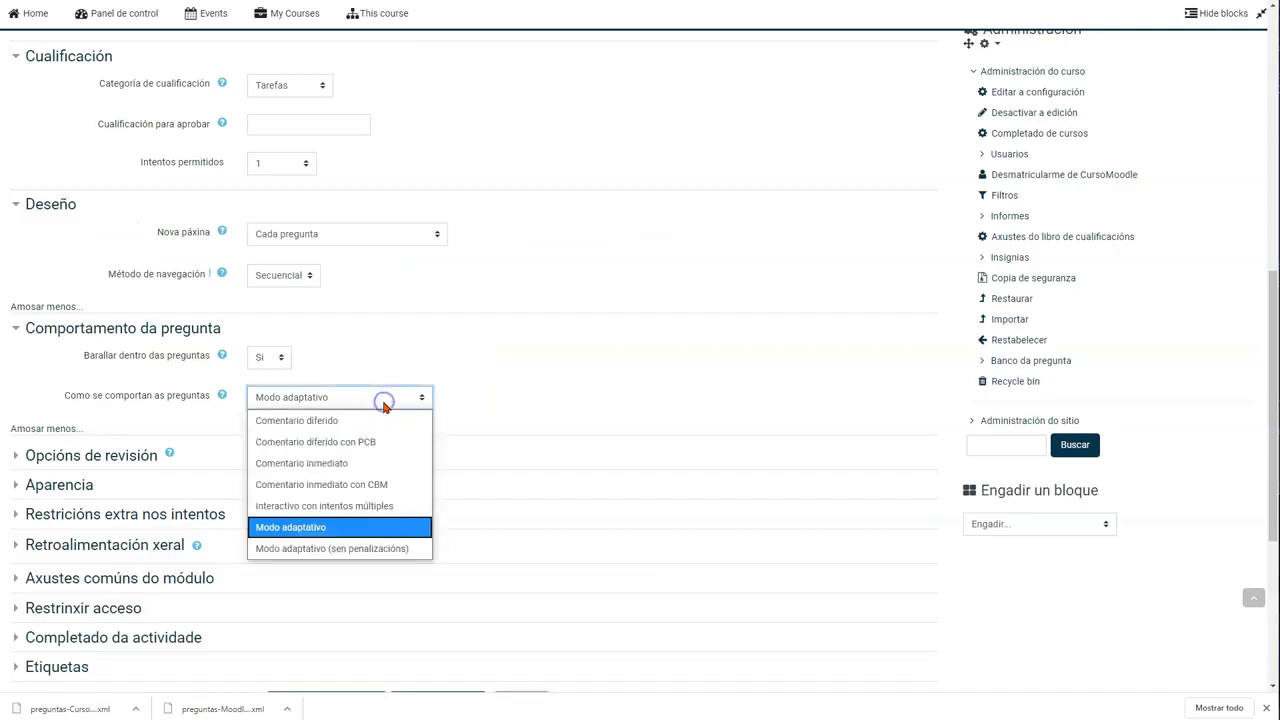
left_click(362, 506)
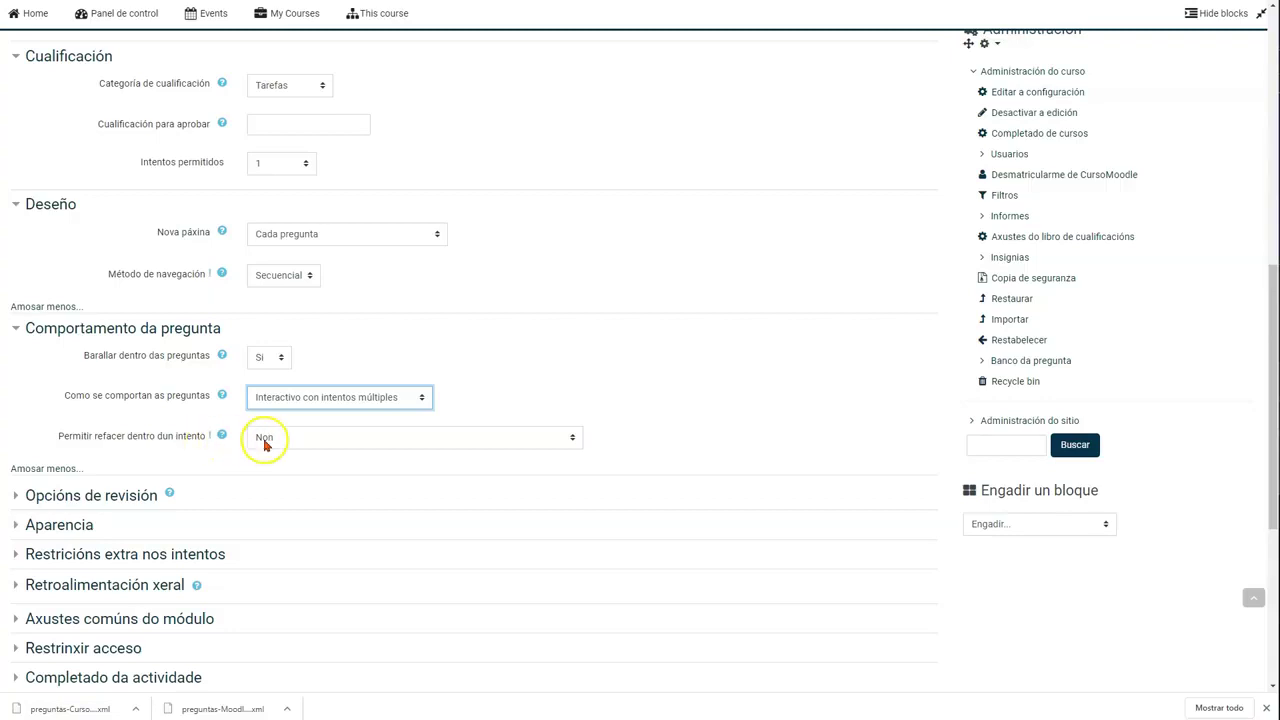
left_click(316, 441)
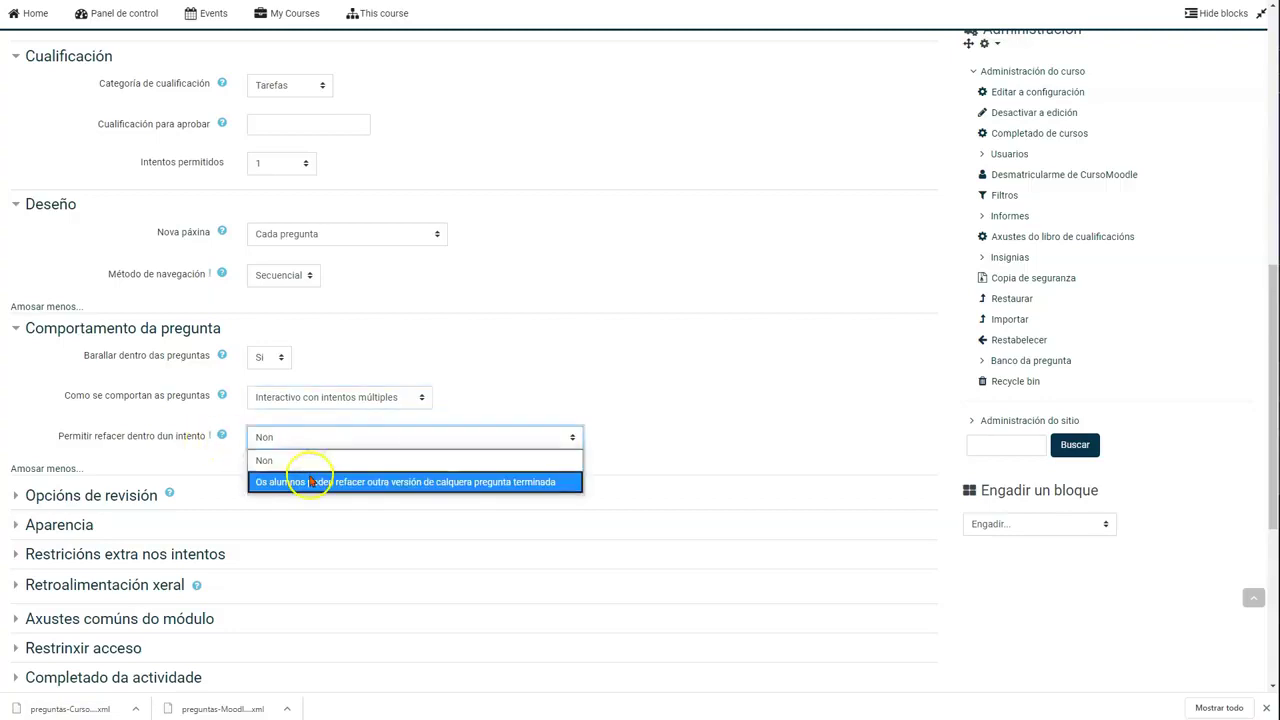
left_click(310, 476)
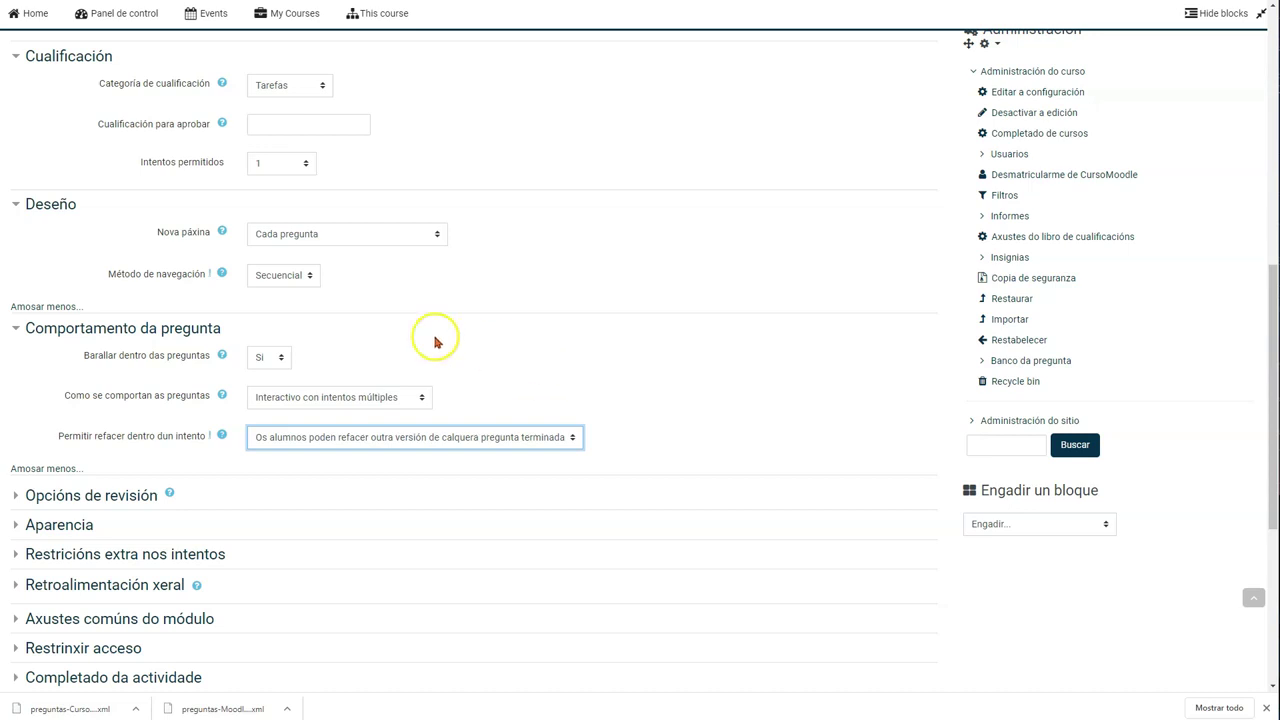
Step: Set the quiz's allowed attempts to 2 and keep its grading method at Cualificación máis alta
scroll(436, 343, "up", 1)
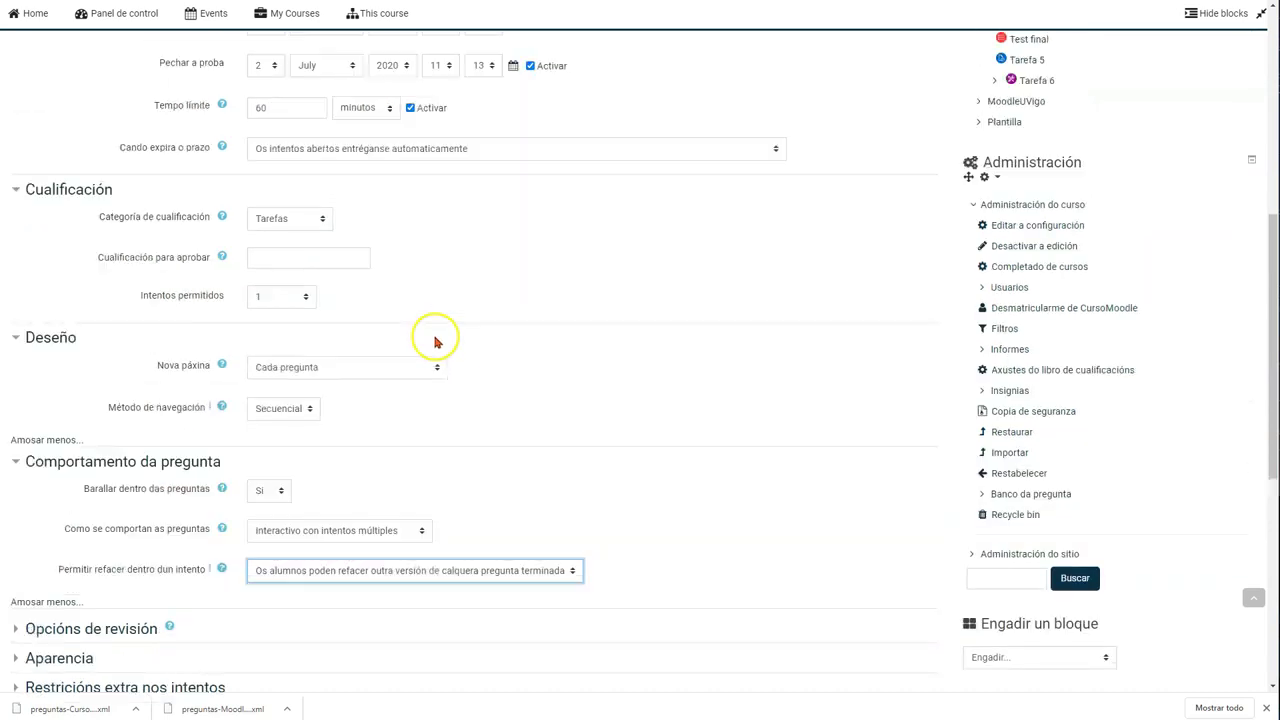
left_click(288, 302)
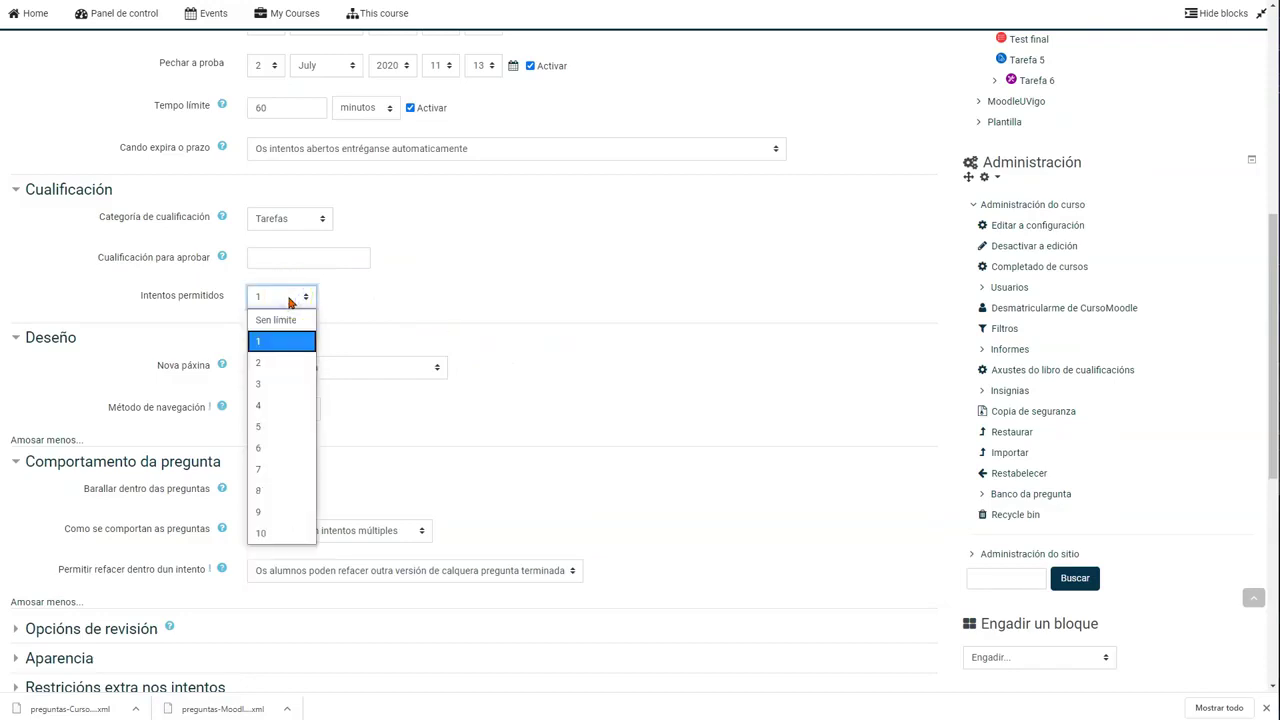
left_click(278, 360)
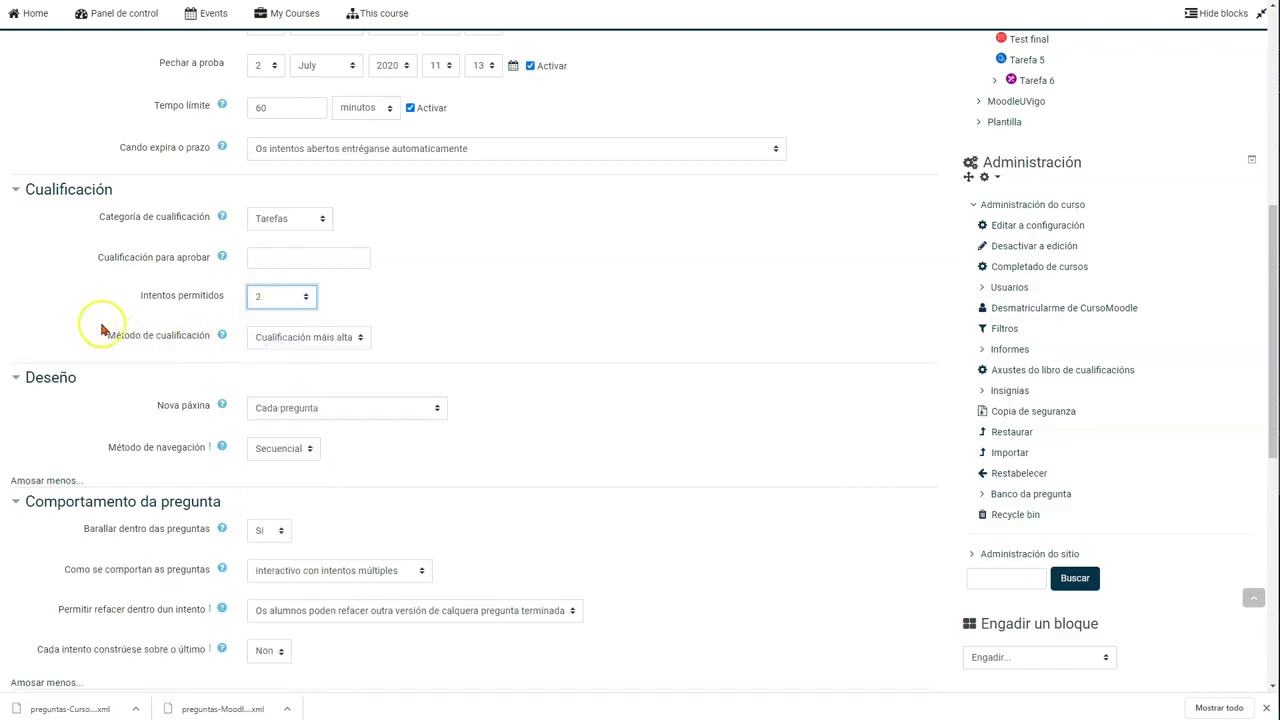
scroll(101, 329, "down", 2)
scroll(101, 329, "down", 2)
scroll(101, 329, "up", 1)
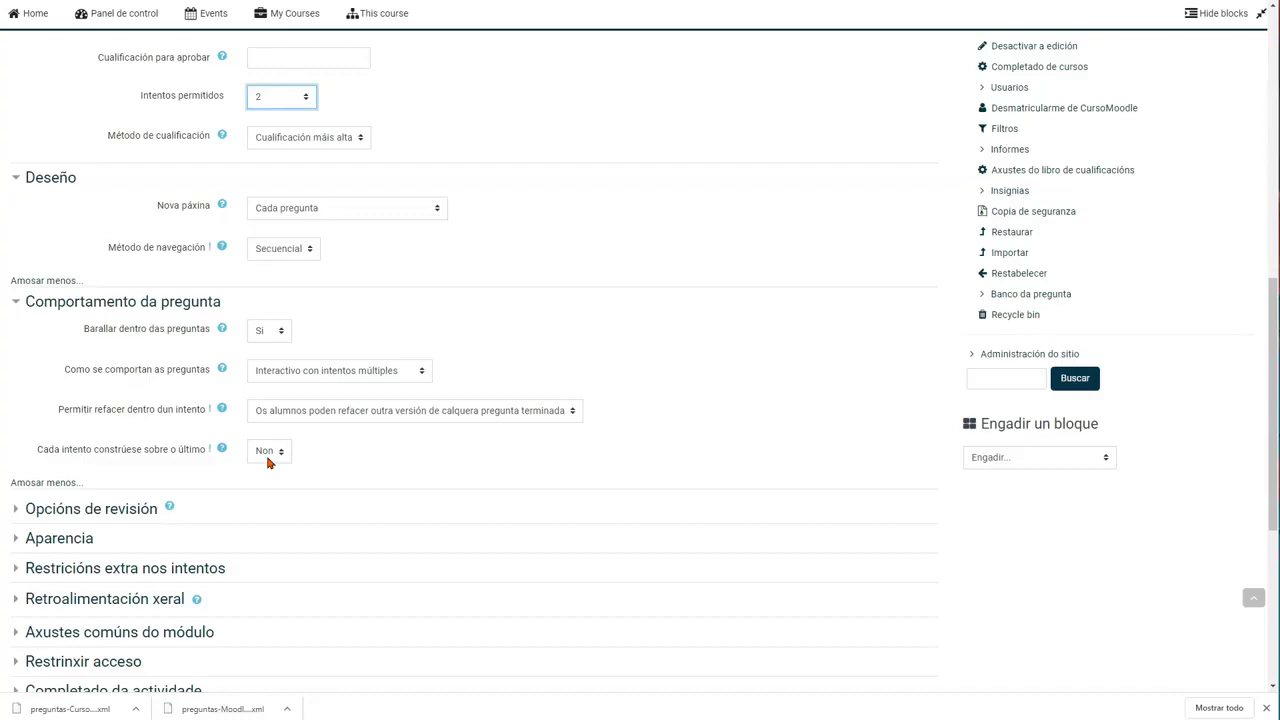
scroll(677, 386, "up", 1)
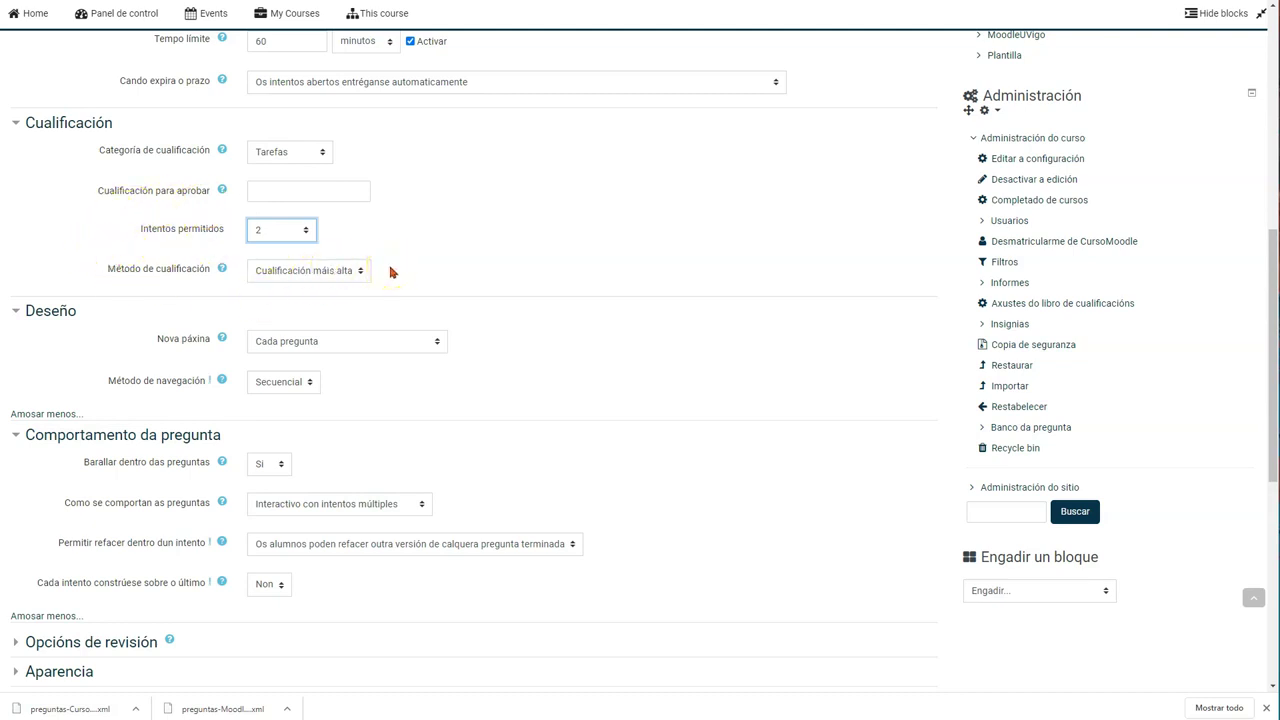
left_click(334, 268)
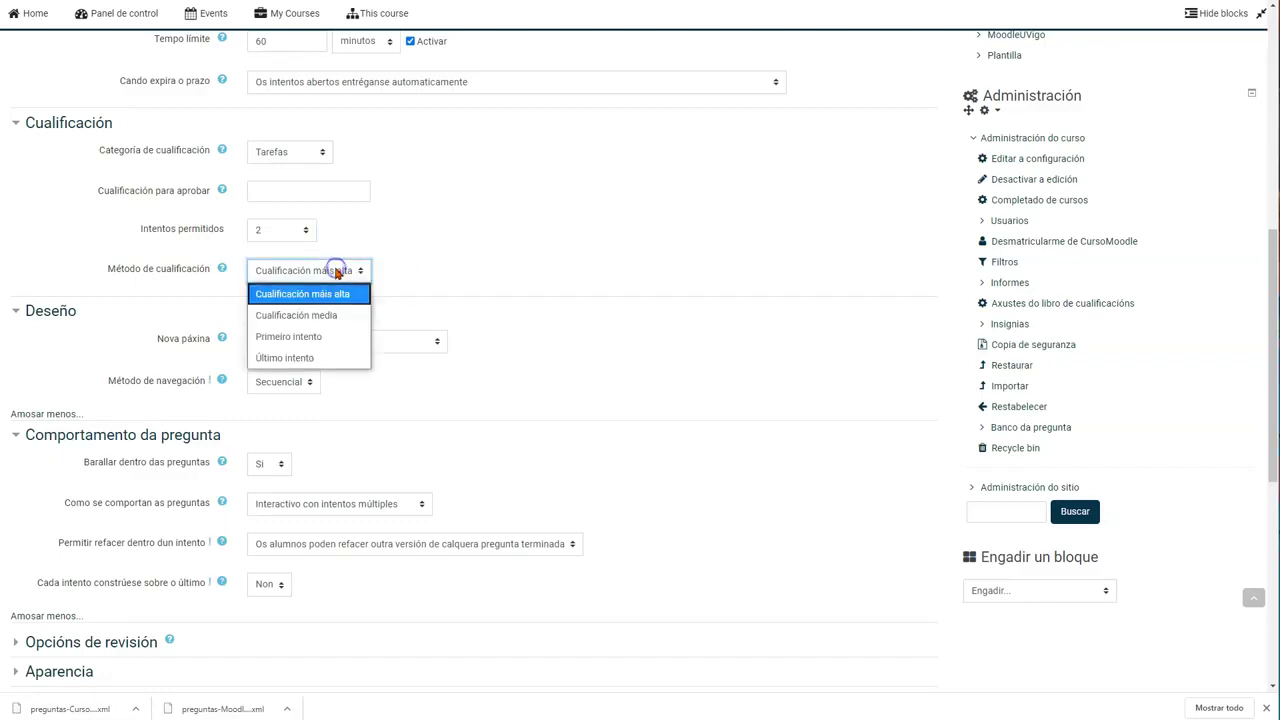
left_click(399, 270)
Step: Expand the quiz's Opcións de revisión section to show the review checkboxes for each stage
scroll(399, 270, "down", 5)
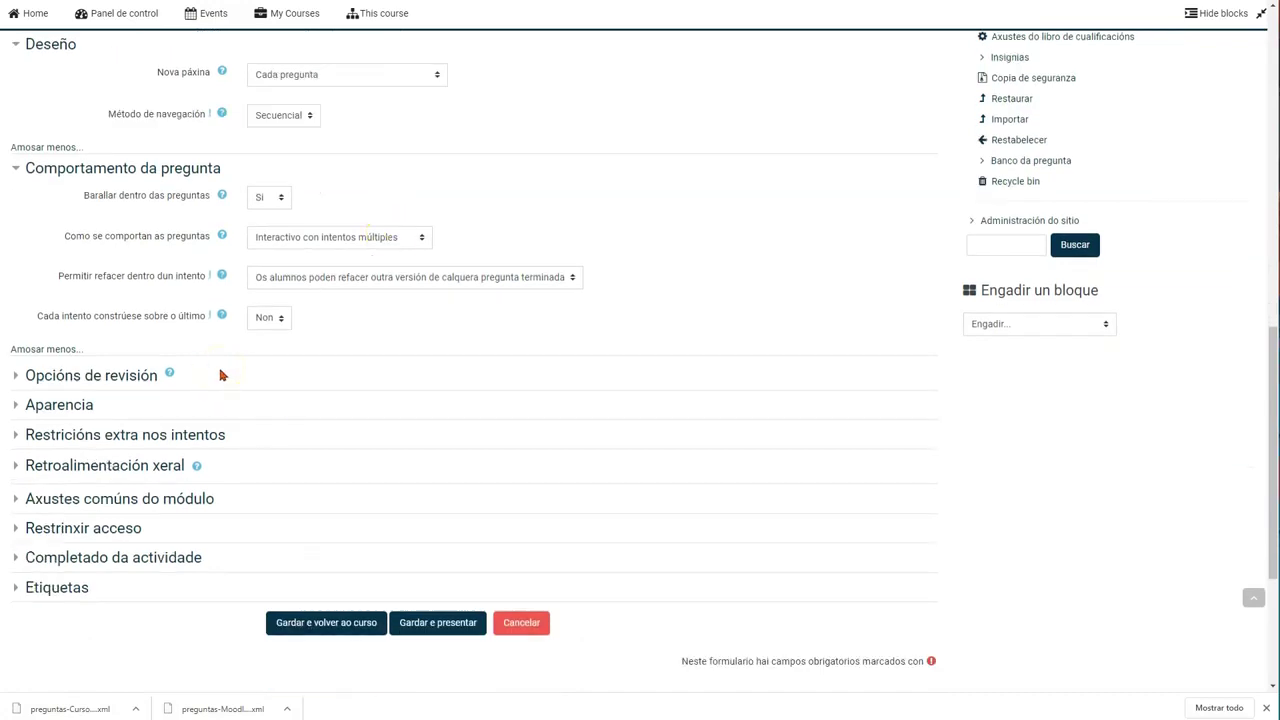
left_click(93, 376)
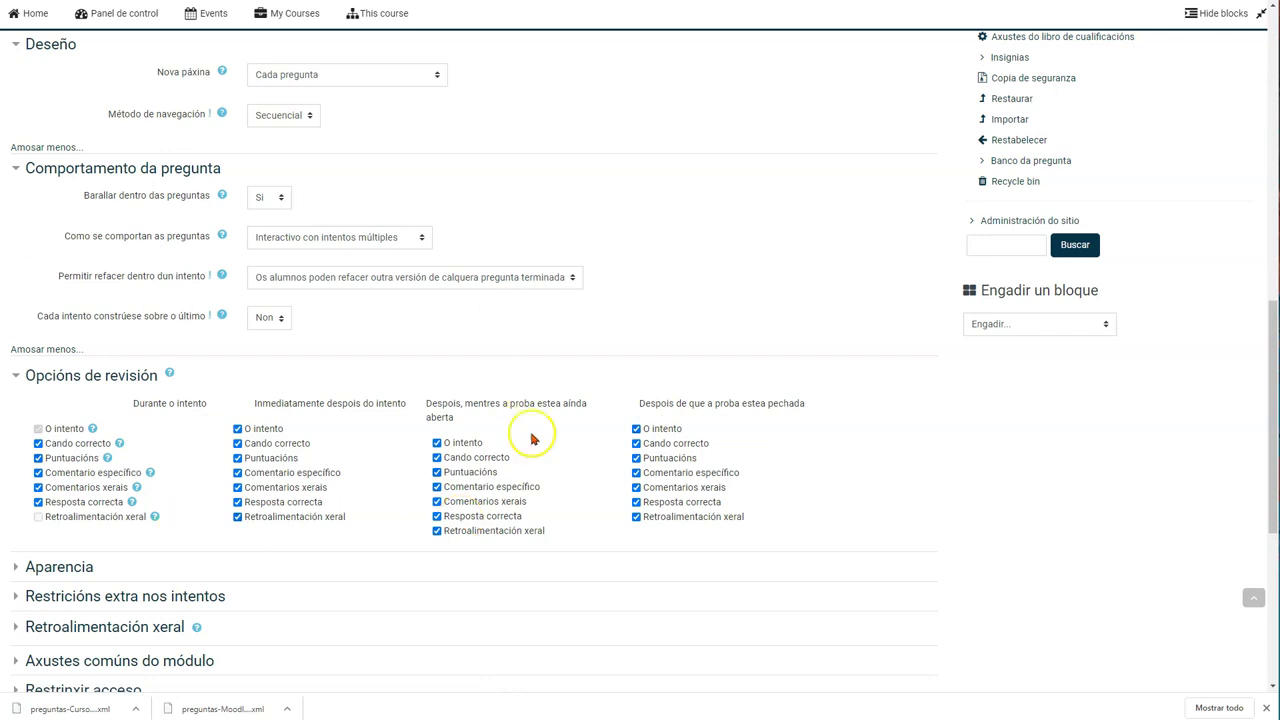
scroll(338, 390, "down", 1)
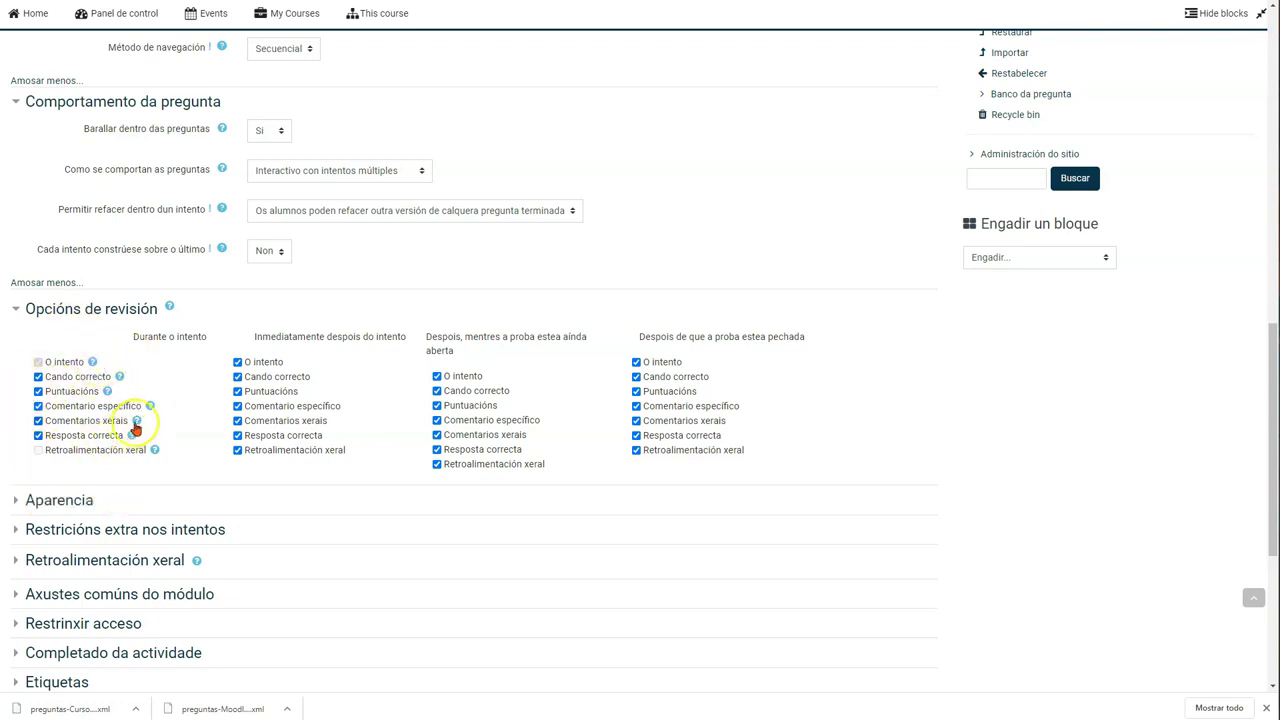
Step: Set the question behaviour to Comentario diferido and check the quiz's opening and closing dates in the Sincronización settings
scroll(174, 355, "up", 2)
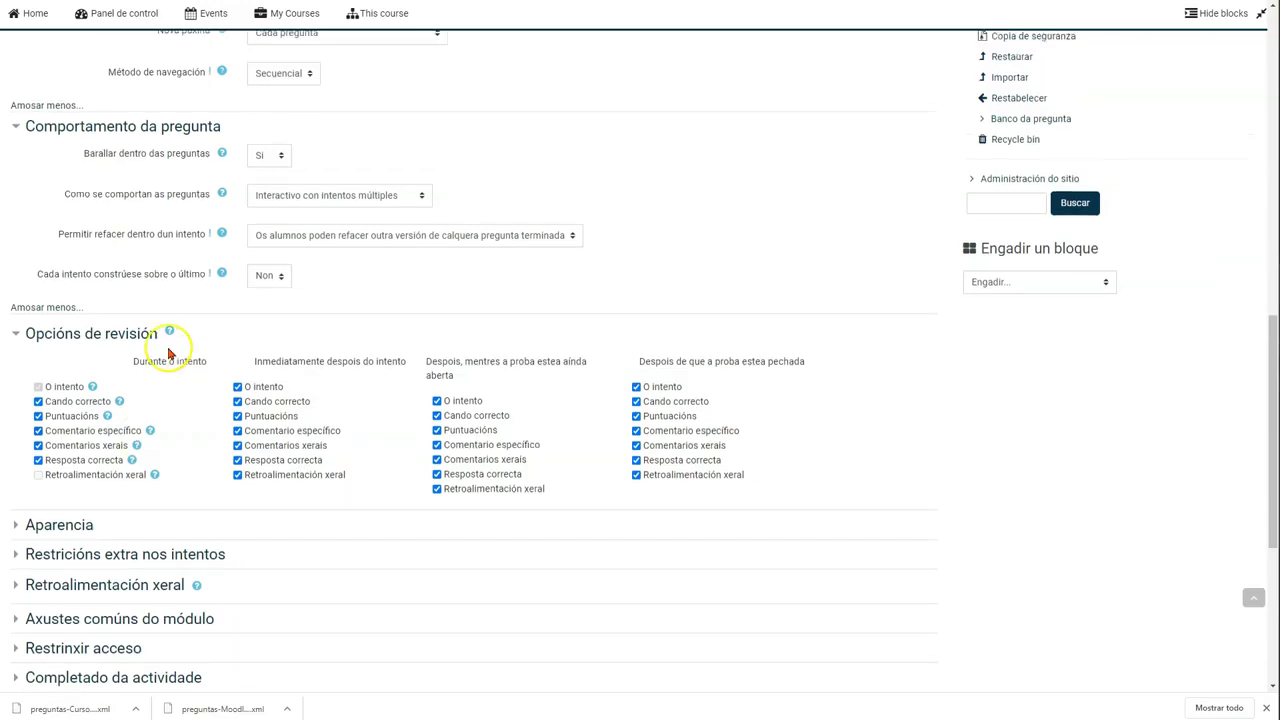
left_click(324, 306)
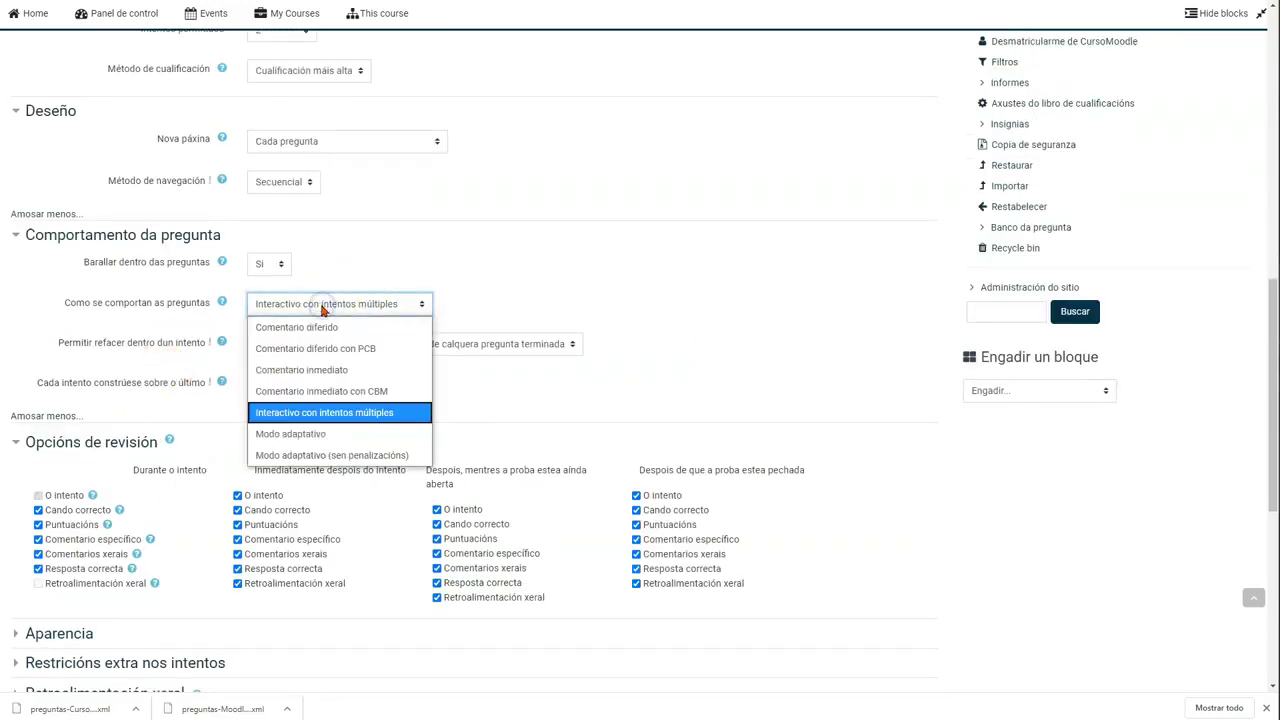
left_click(306, 334)
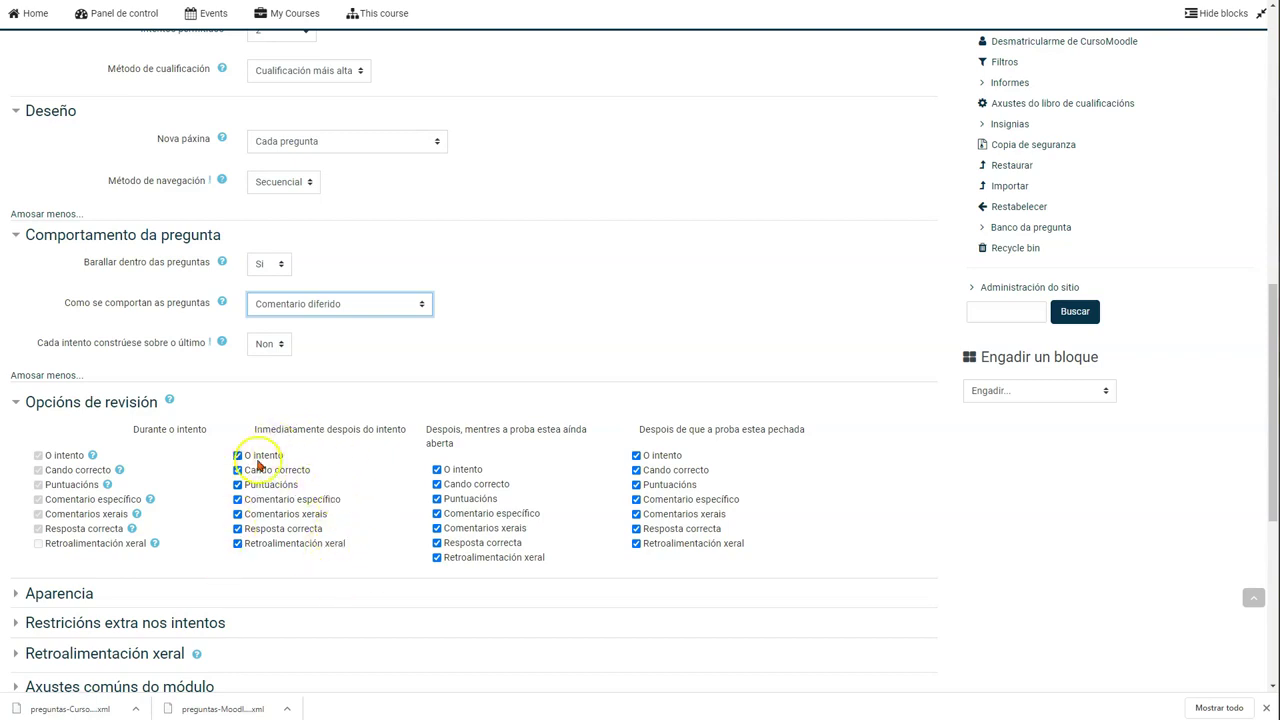
scroll(450, 377, "up", 3)
scroll(475, 378, "up", 2)
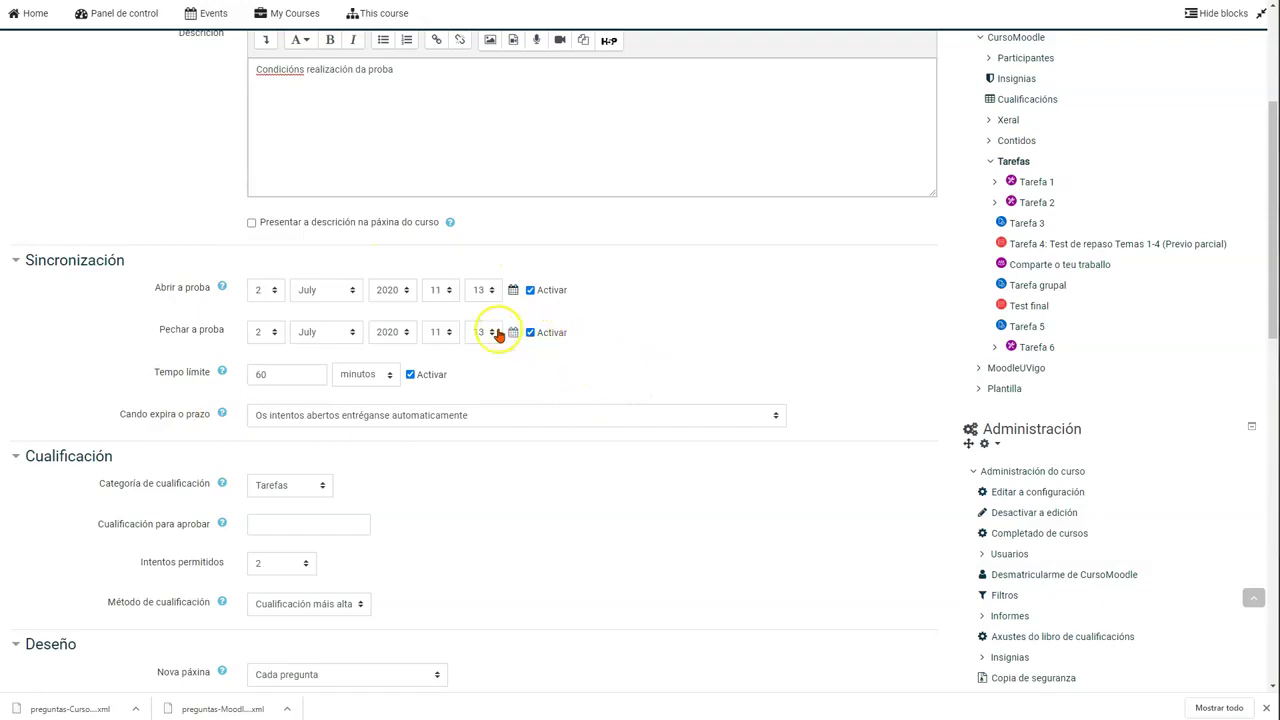
scroll(517, 378, "down", 3)
scroll(517, 385, "down", 3)
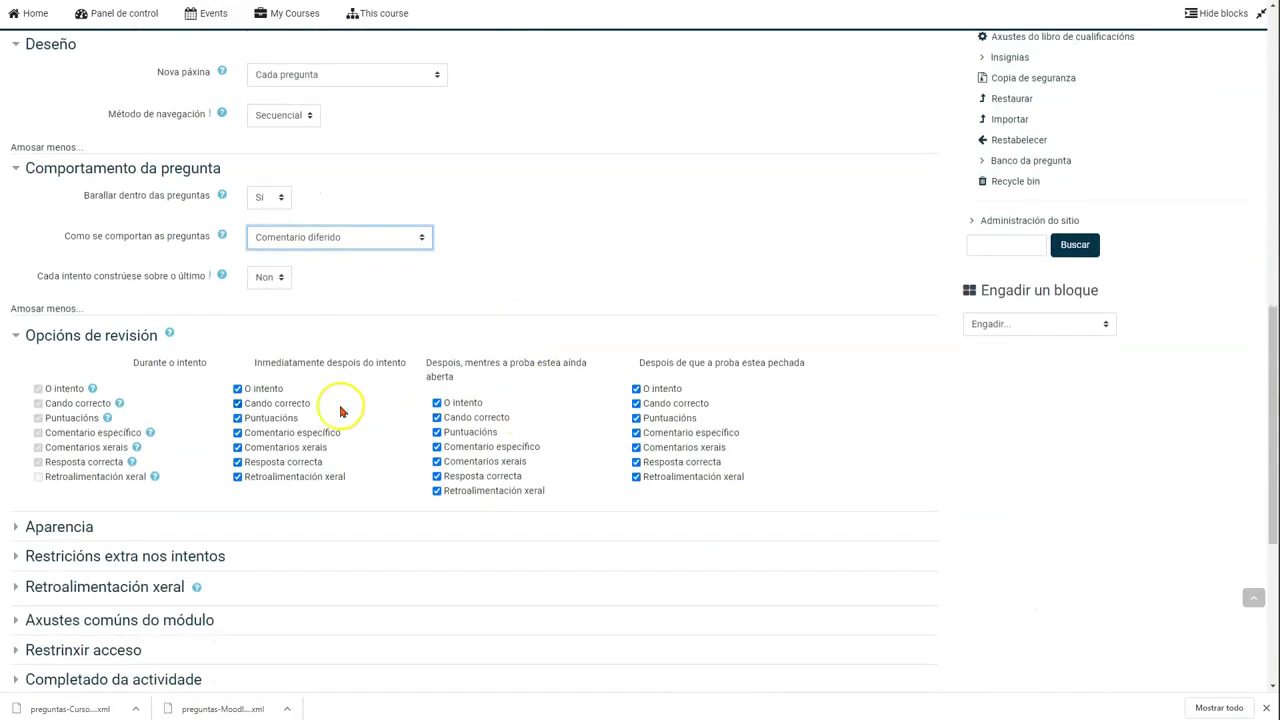
Step: For the review stage immediately after the attempt, disable every option except O intento
left_click(300, 404)
left_click(274, 418)
left_click(276, 432)
left_click(275, 447)
left_click(279, 463)
left_click(283, 477)
Step: For the review stage while the quiz is still open, disable every option except O intento
left_click(484, 418)
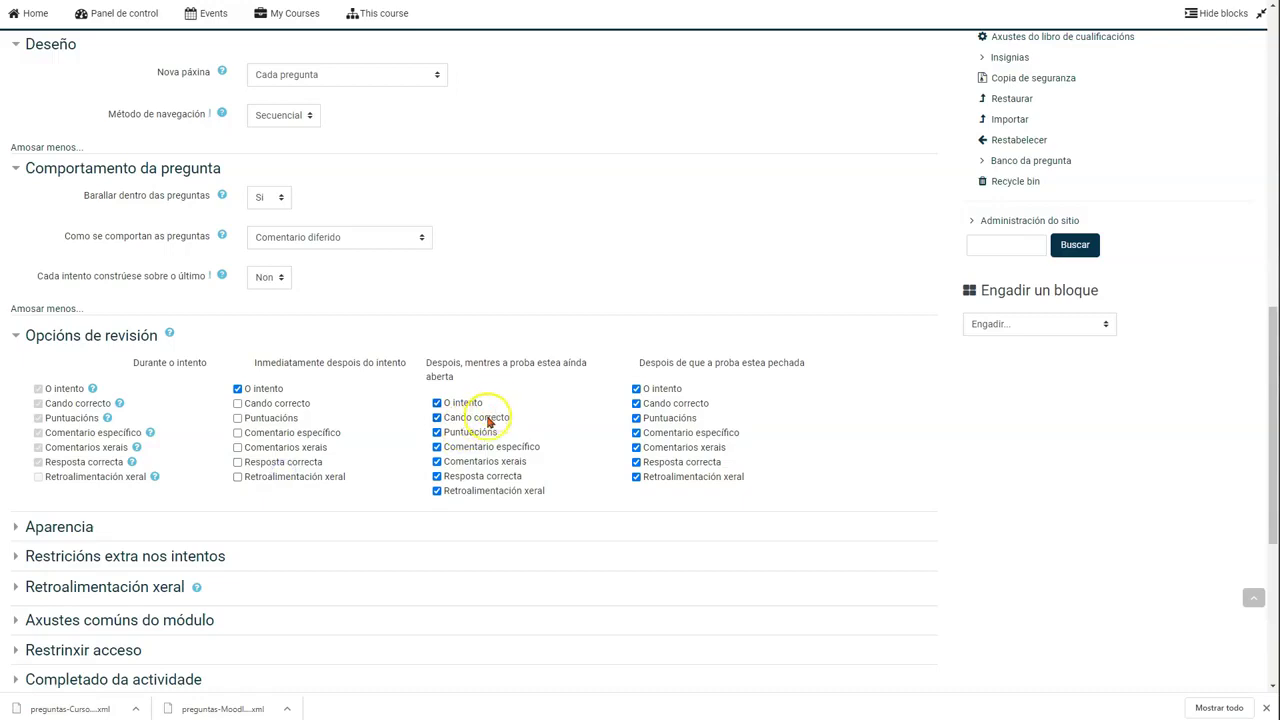
left_click(475, 434)
left_click(475, 447)
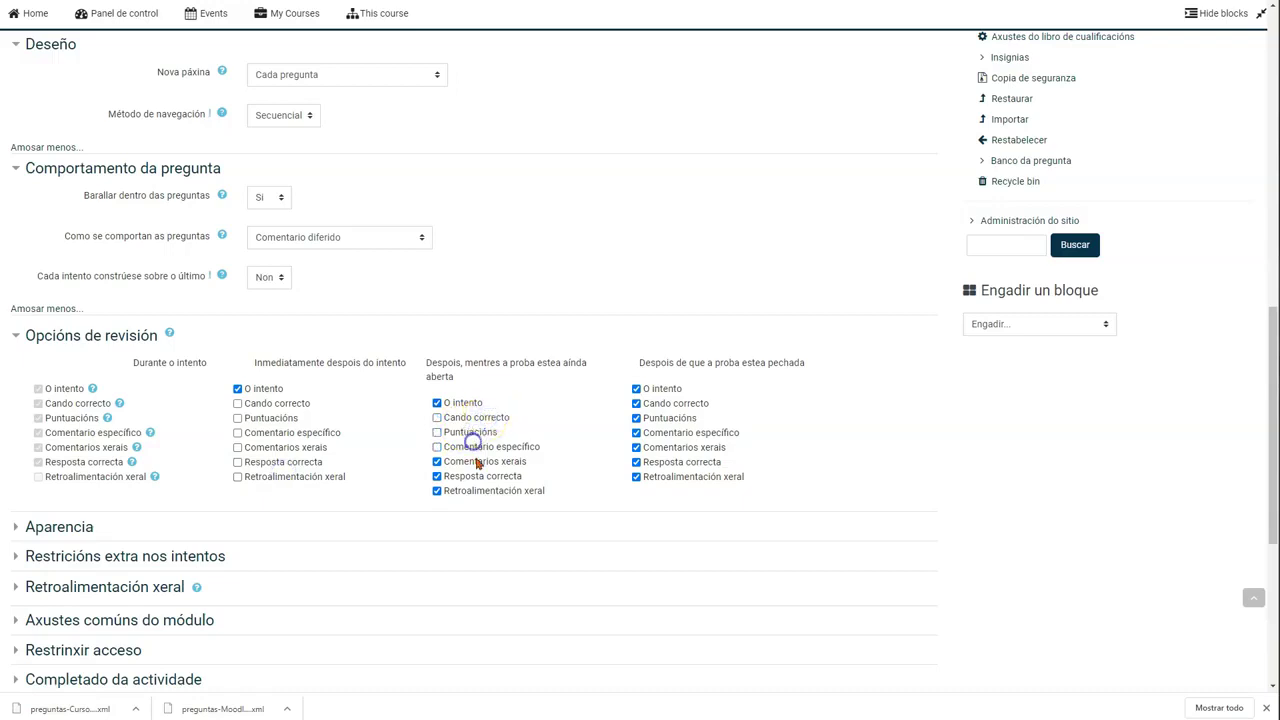
left_click(538, 500)
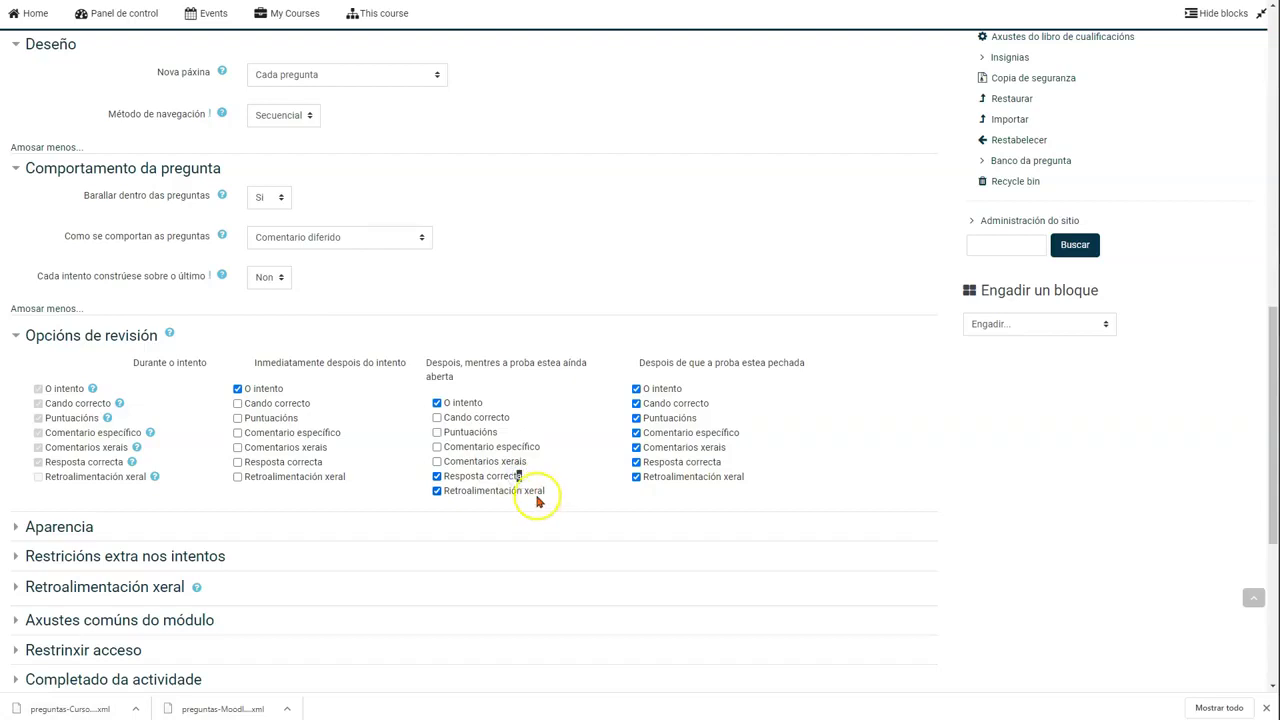
left_click(498, 477)
left_click(482, 491)
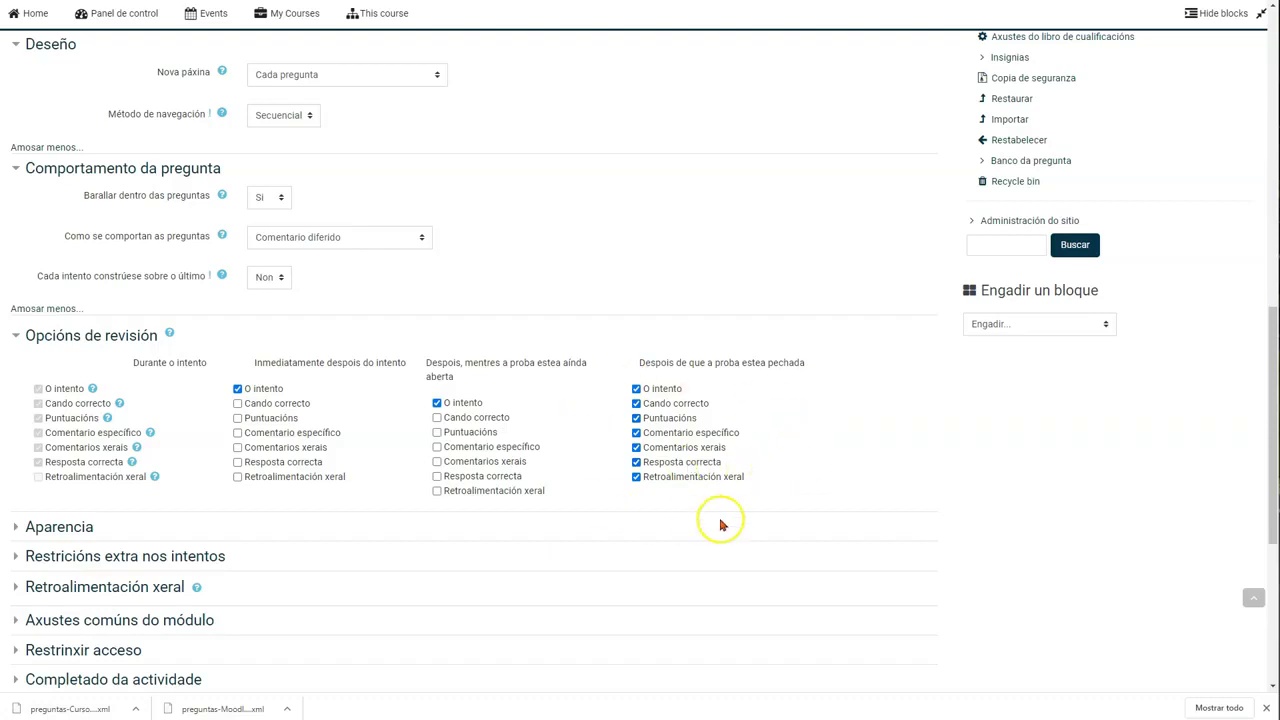
Step: Look at the fields of the Retroalimentación xeral section and collapse it again
scroll(380, 394, "down", 2)
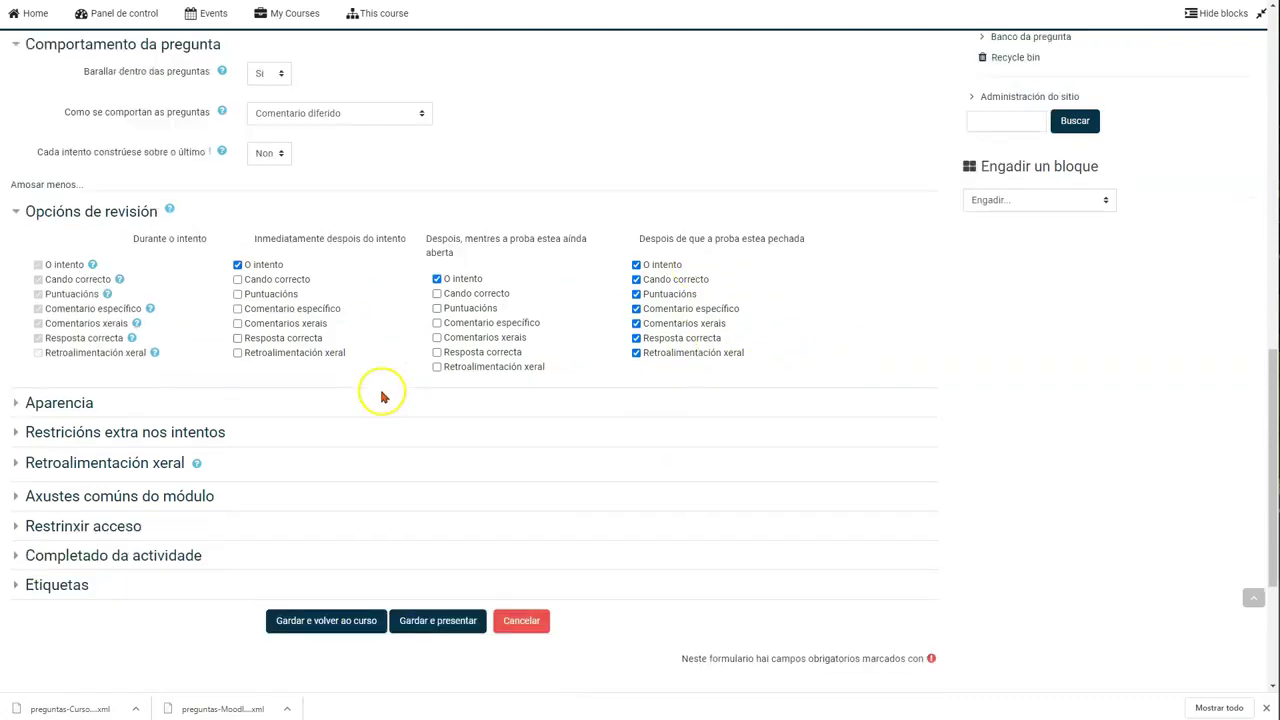
left_click(166, 390)
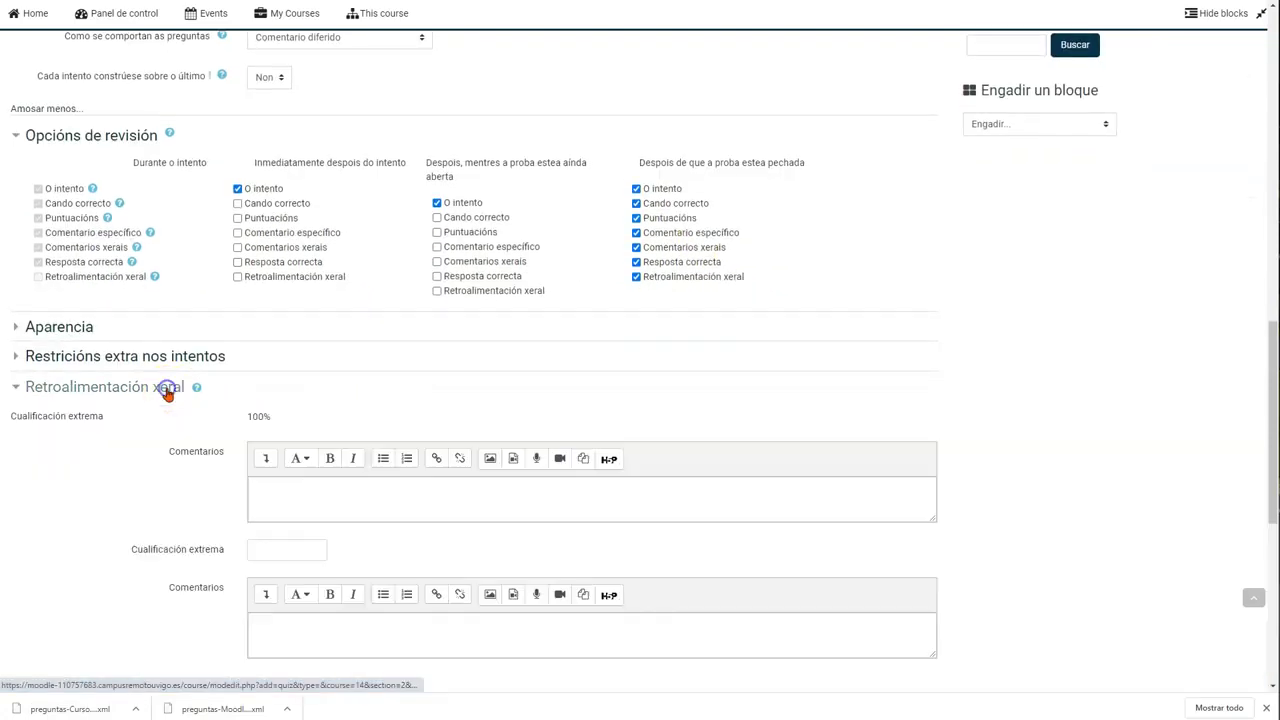
left_click(166, 390)
Step: Review the quiz's opening and closing dates, time limit and attempts against the review options that apply after the quiz closes
scroll(717, 260, "up", 2)
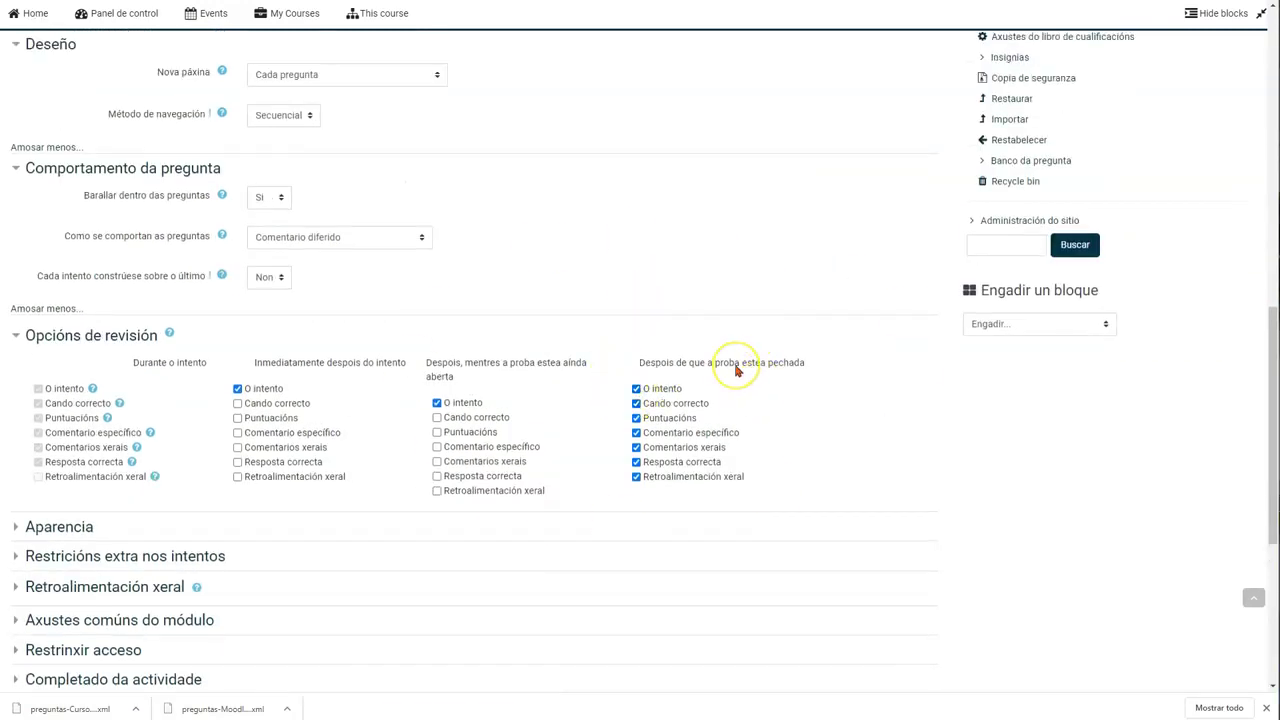
scroll(733, 368, "up", 1)
scroll(735, 371, "up", 3)
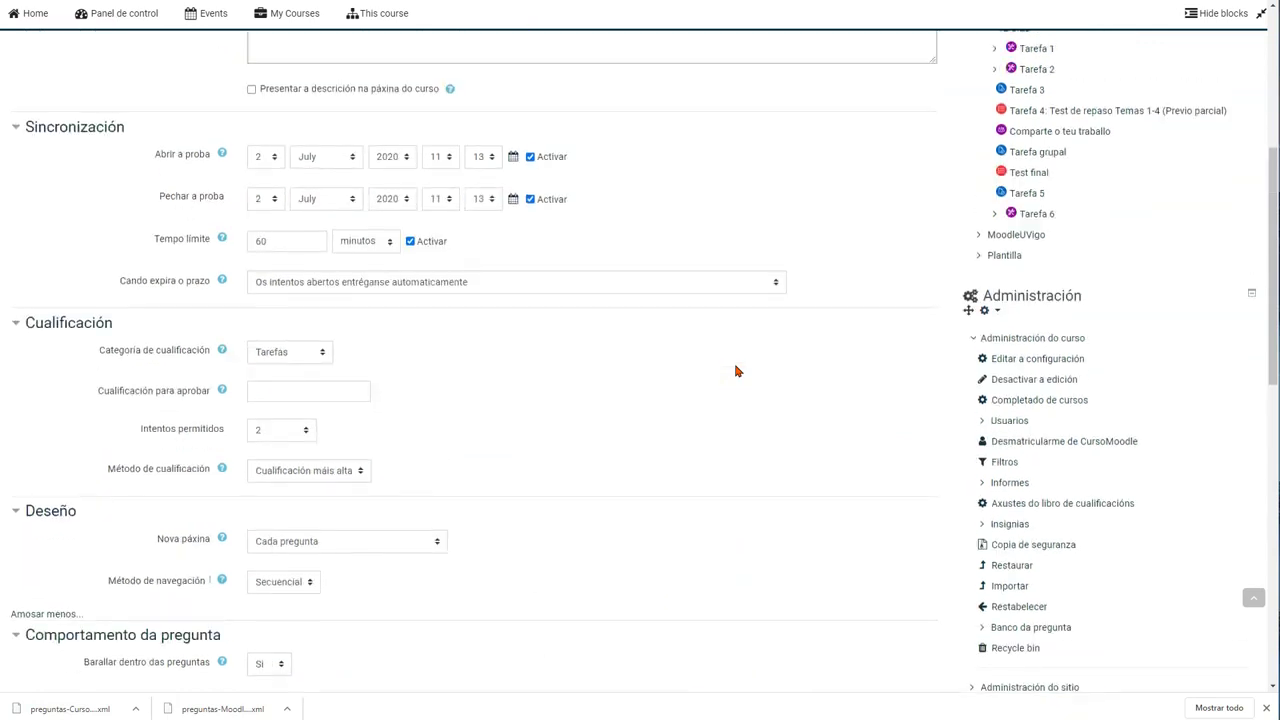
left_click(689, 372)
left_click(666, 360)
left_click(578, 290)
scroll(566, 289, "down", 5)
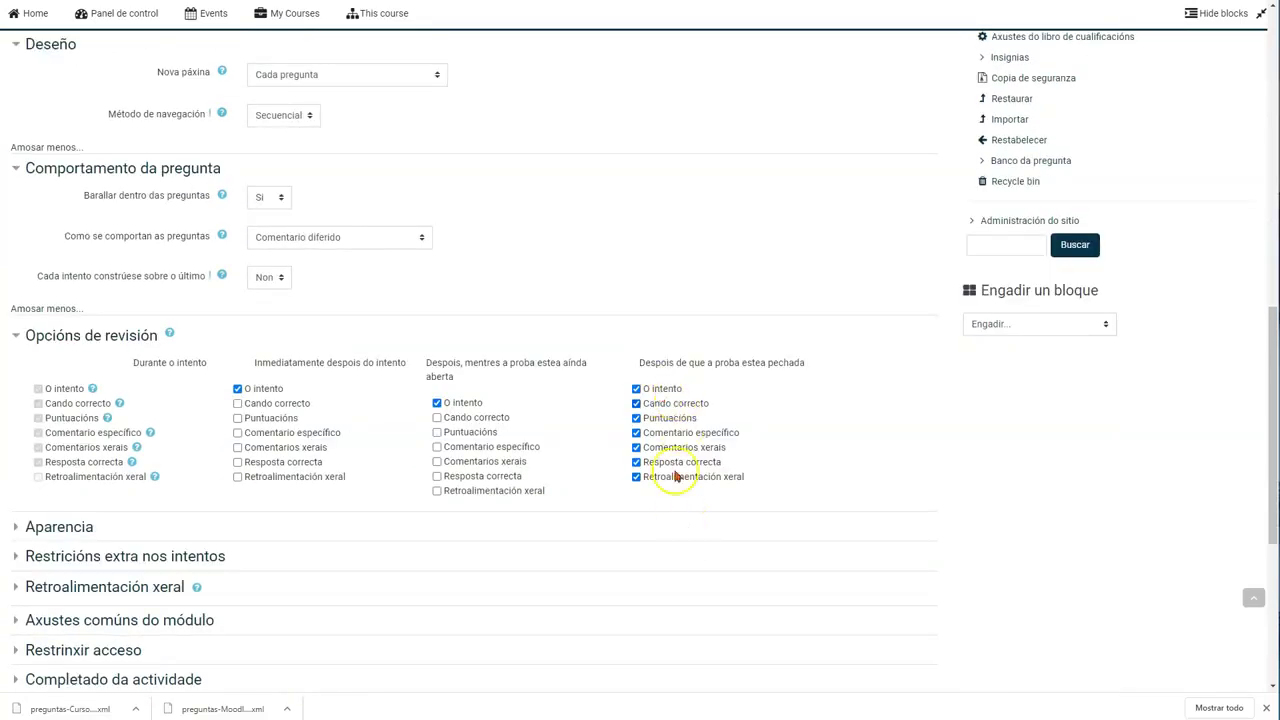
scroll(565, 338, "up", 2)
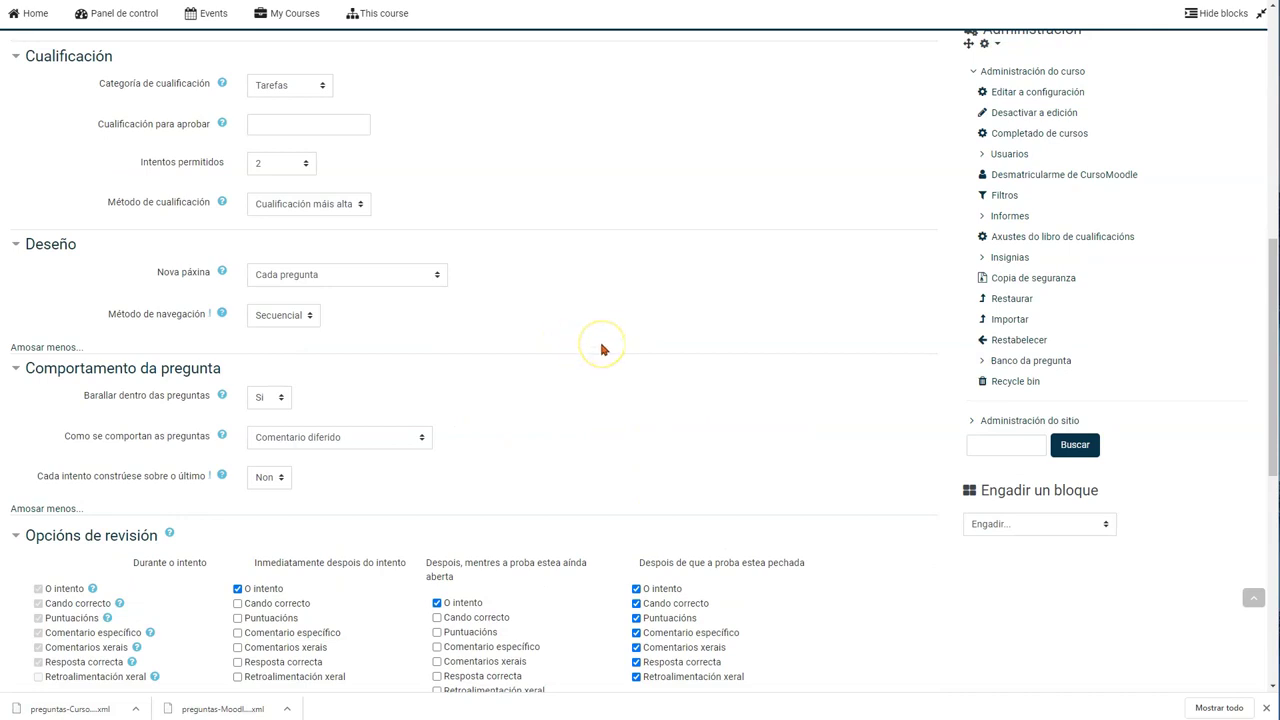
scroll(601, 349, "down", 2)
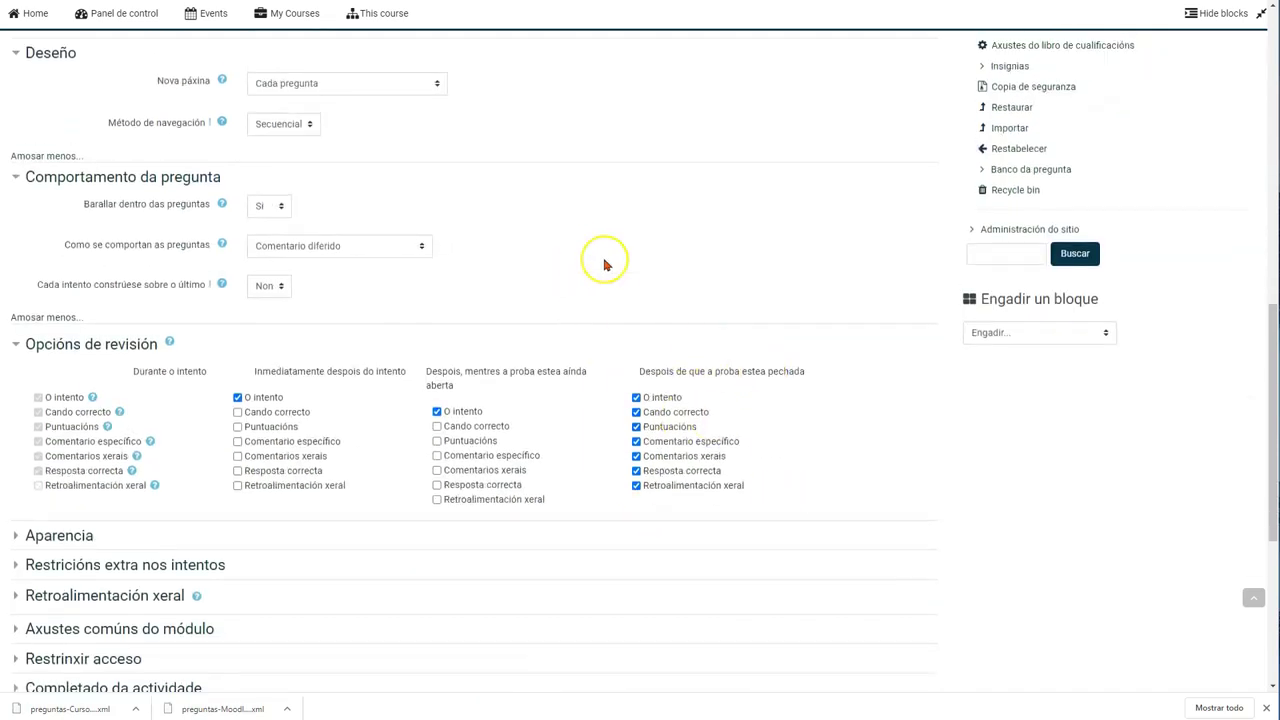
scroll(604, 265, "up", 4)
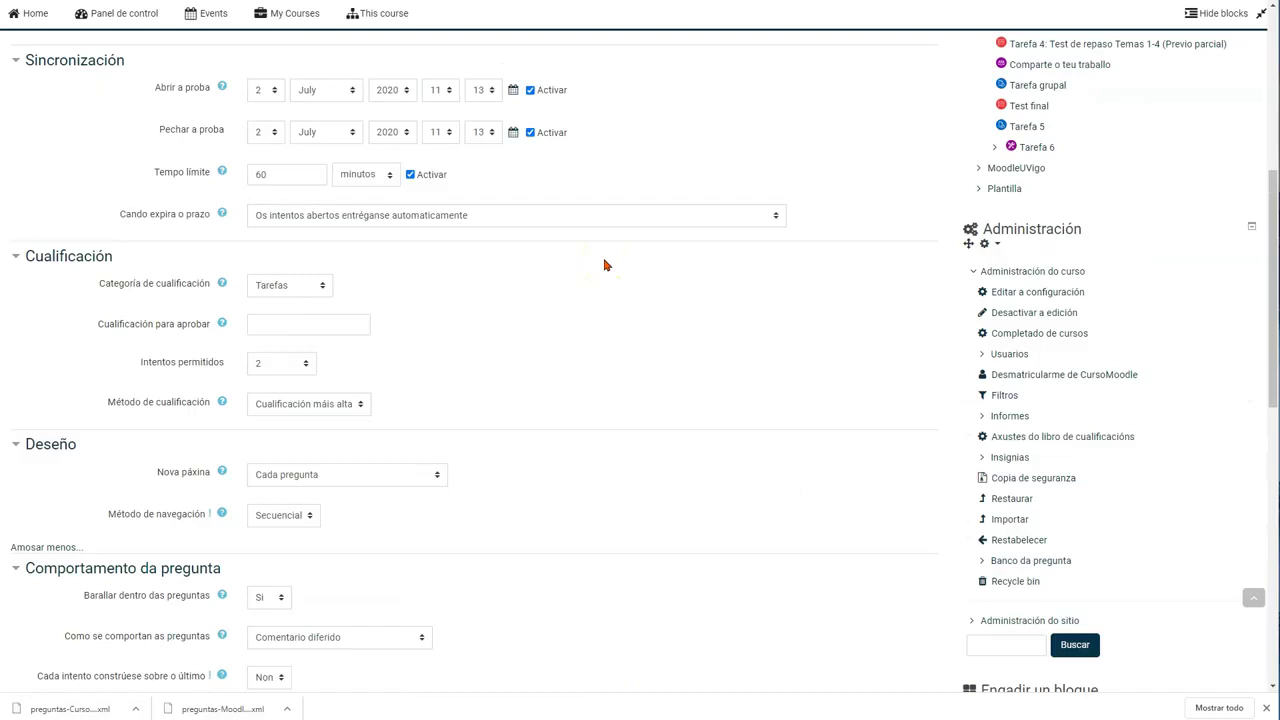
scroll(604, 265, "up", 1)
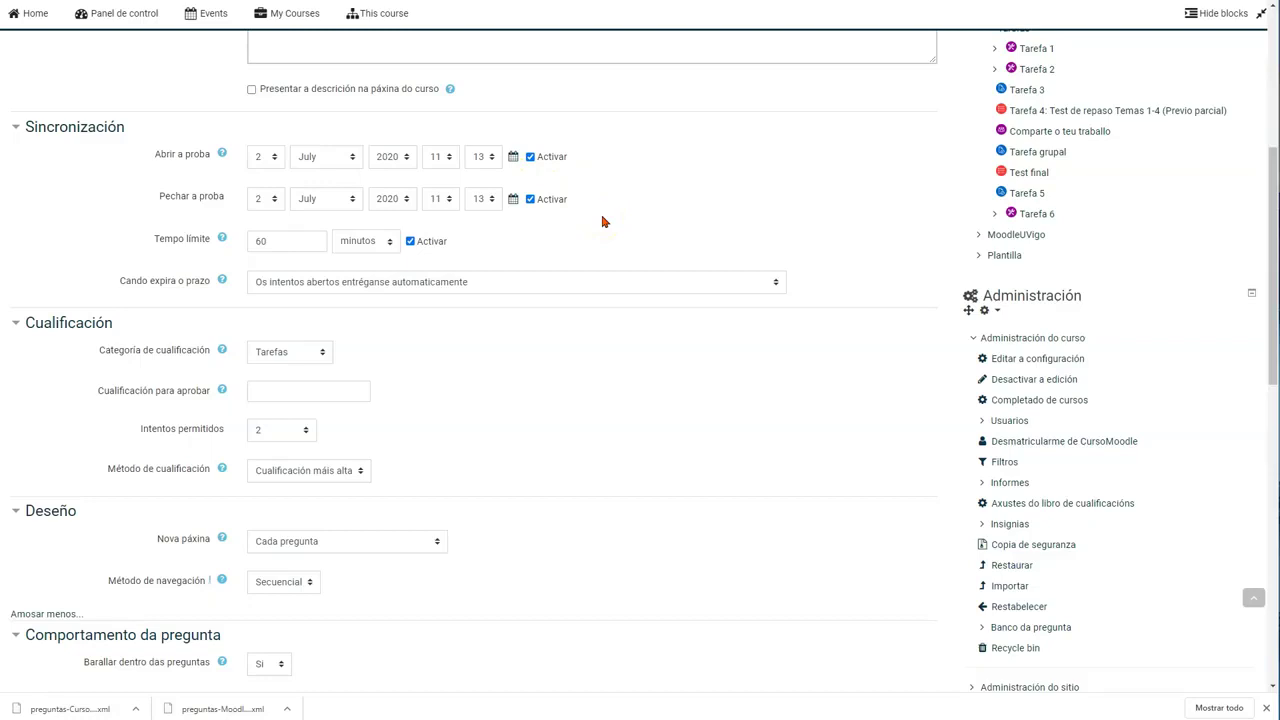
scroll(603, 221, "down", 4)
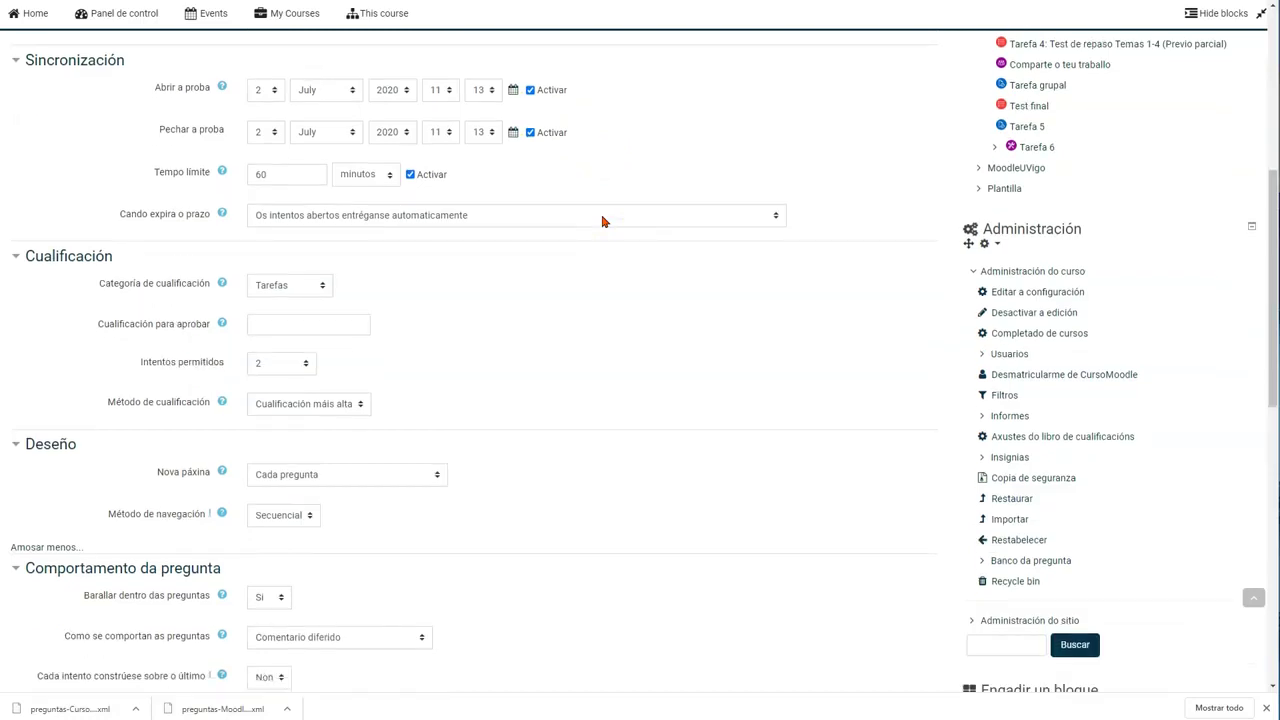
scroll(603, 267, "up", 2)
scroll(609, 262, "down", 5)
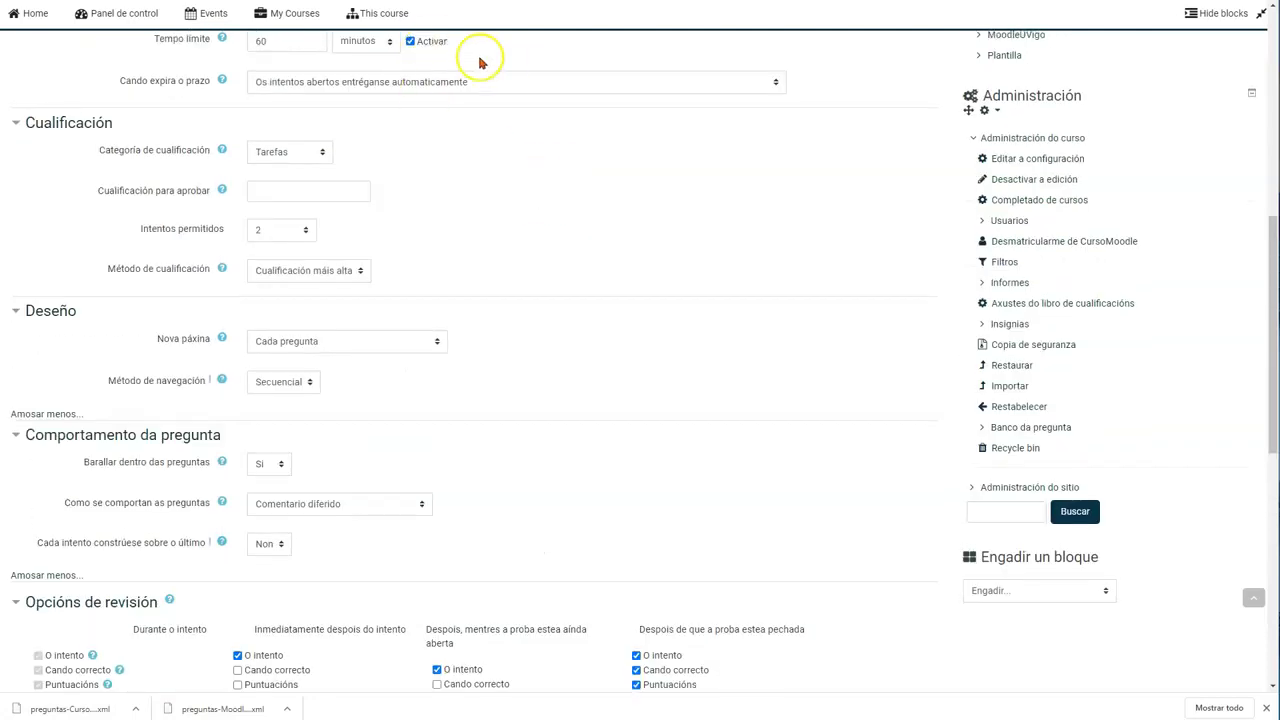
scroll(580, 397, "down", 2)
scroll(595, 400, "down", 2)
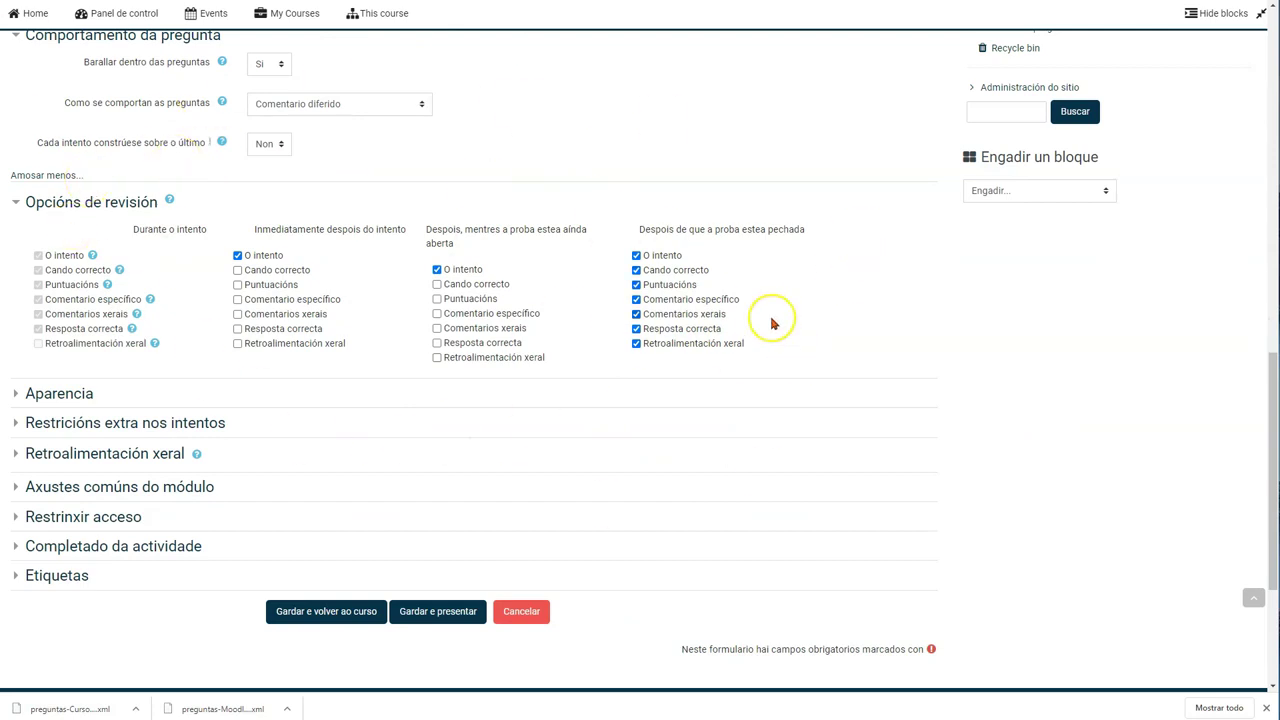
scroll(771, 323, "up", 3)
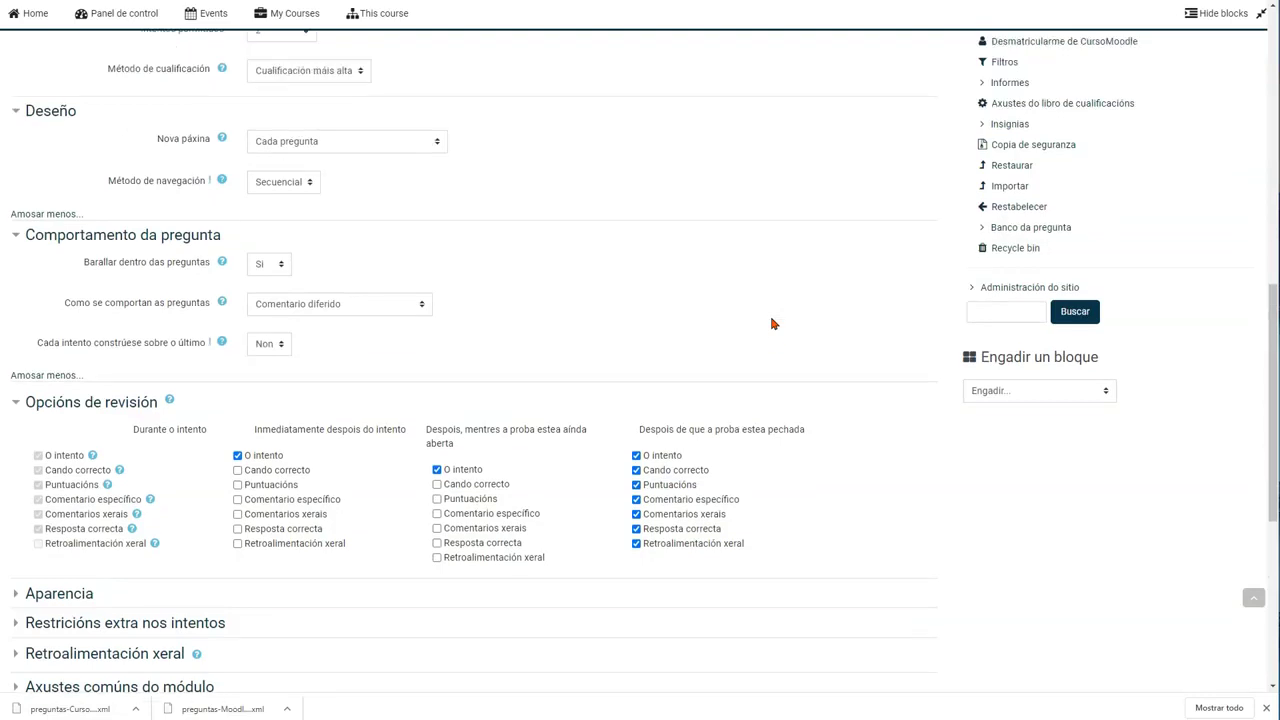
scroll(300, 290, "down", 3)
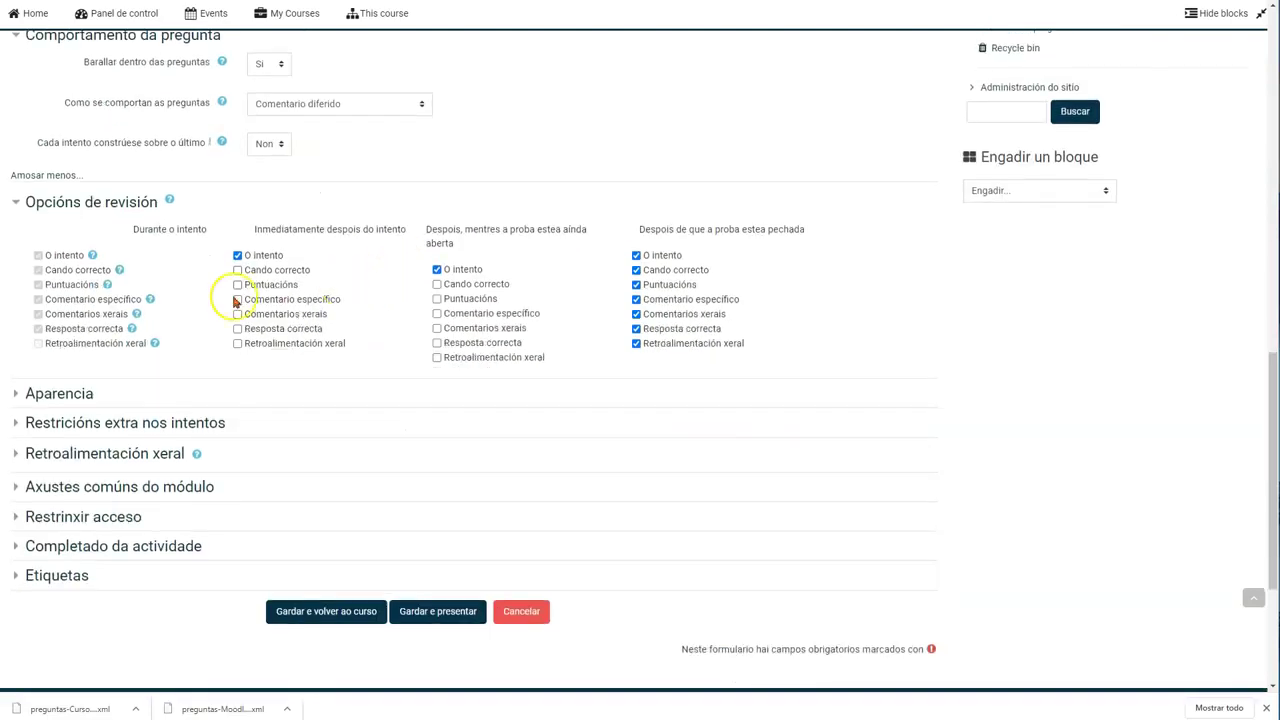
Step: Expand the Aparencia section, including its additional settings for question decimals and blocks during attempts
left_click(57, 393)
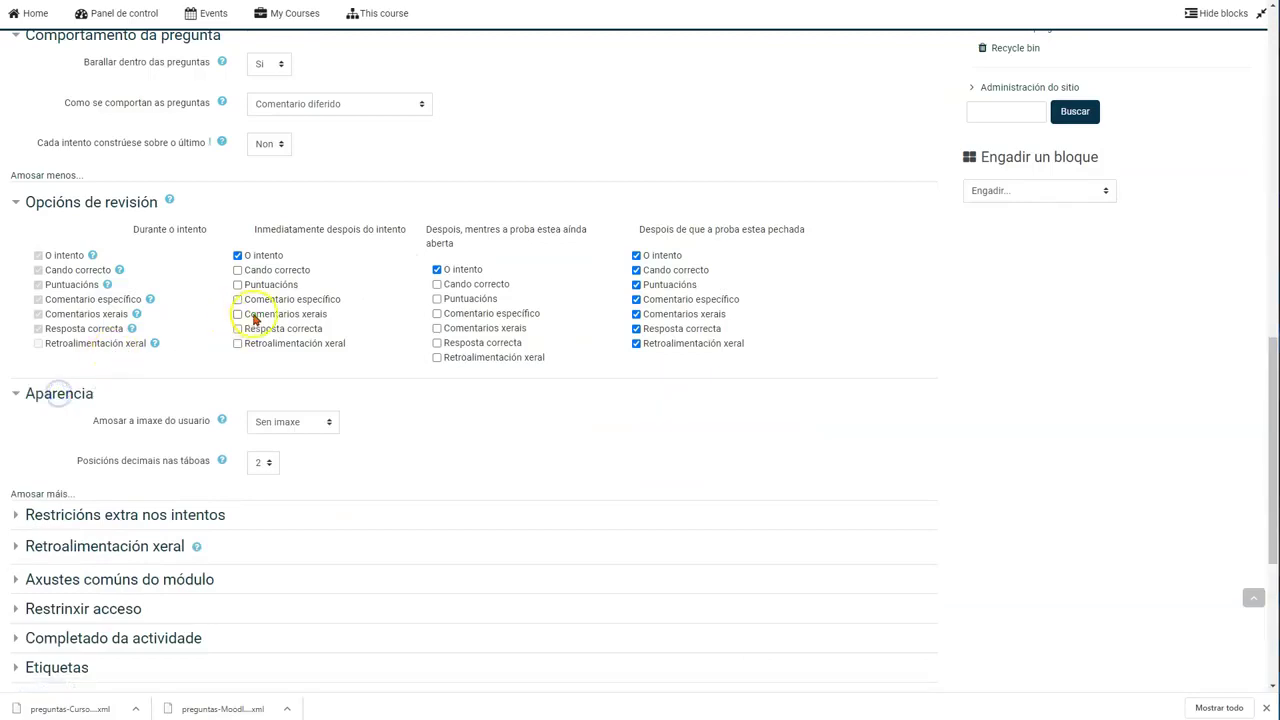
scroll(254, 318, "down", 2)
left_click(65, 361)
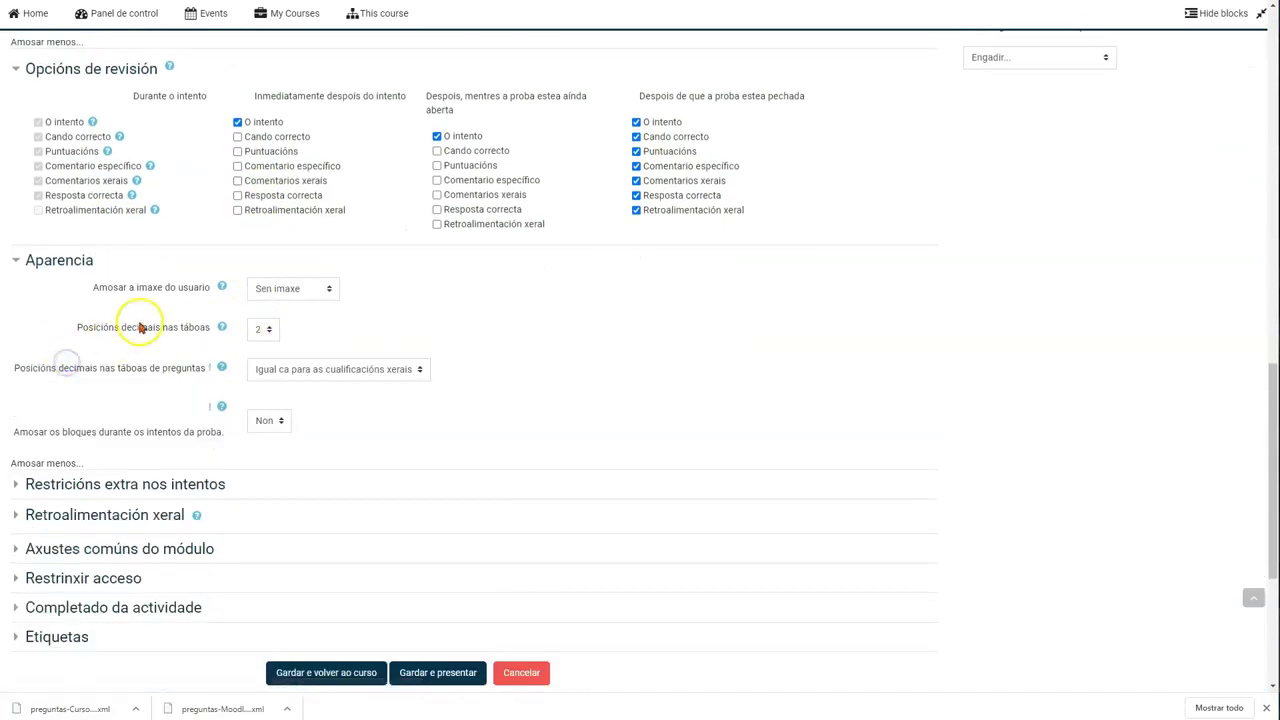
Step: In Restricións extra nos intentos, reveal the additional settings and set the browser security to Xanela emerxente a pantalla completa con algo de seguridade JavaScript
scroll(140, 327, "down", 3)
left_click(134, 284)
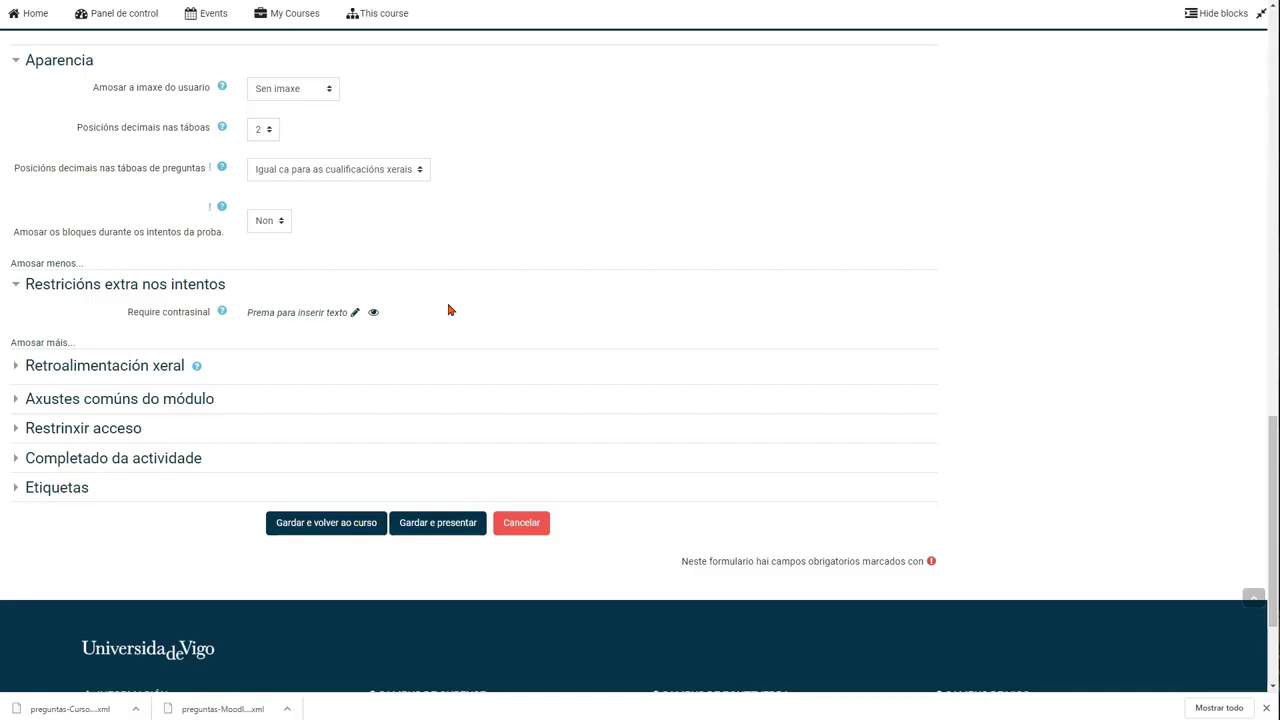
left_click(38, 342)
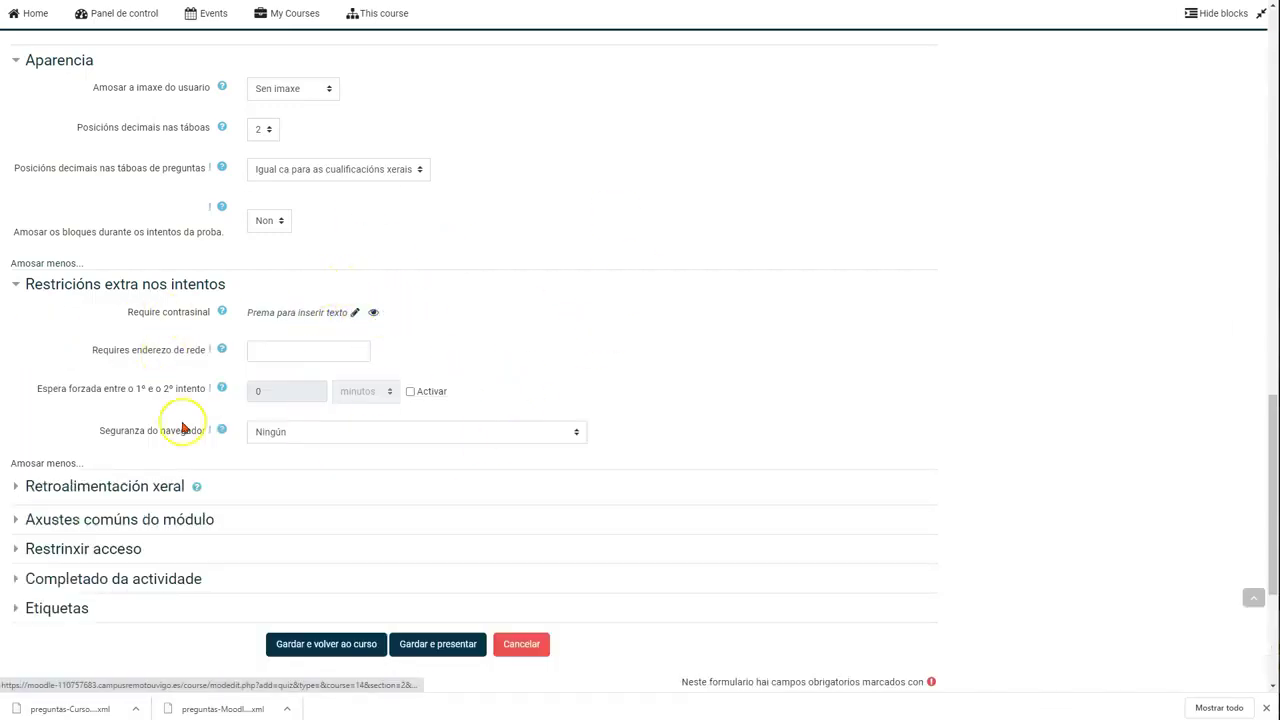
left_click(304, 433)
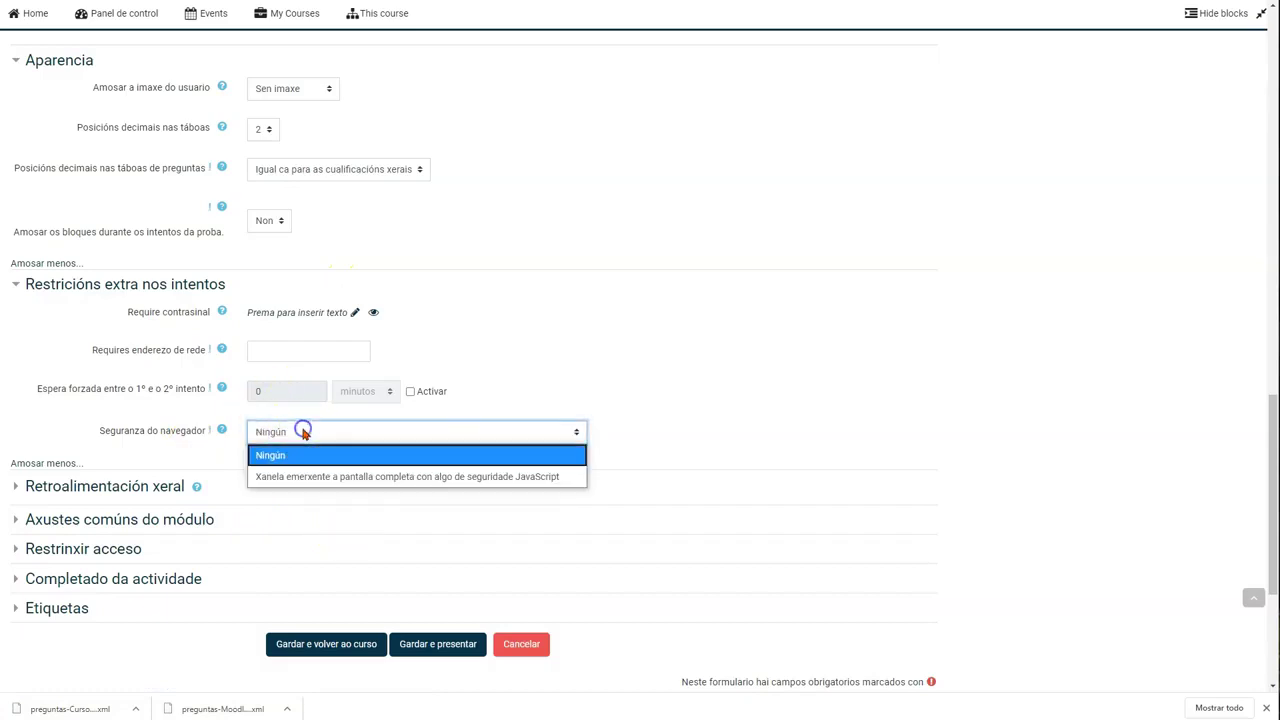
left_click(392, 479)
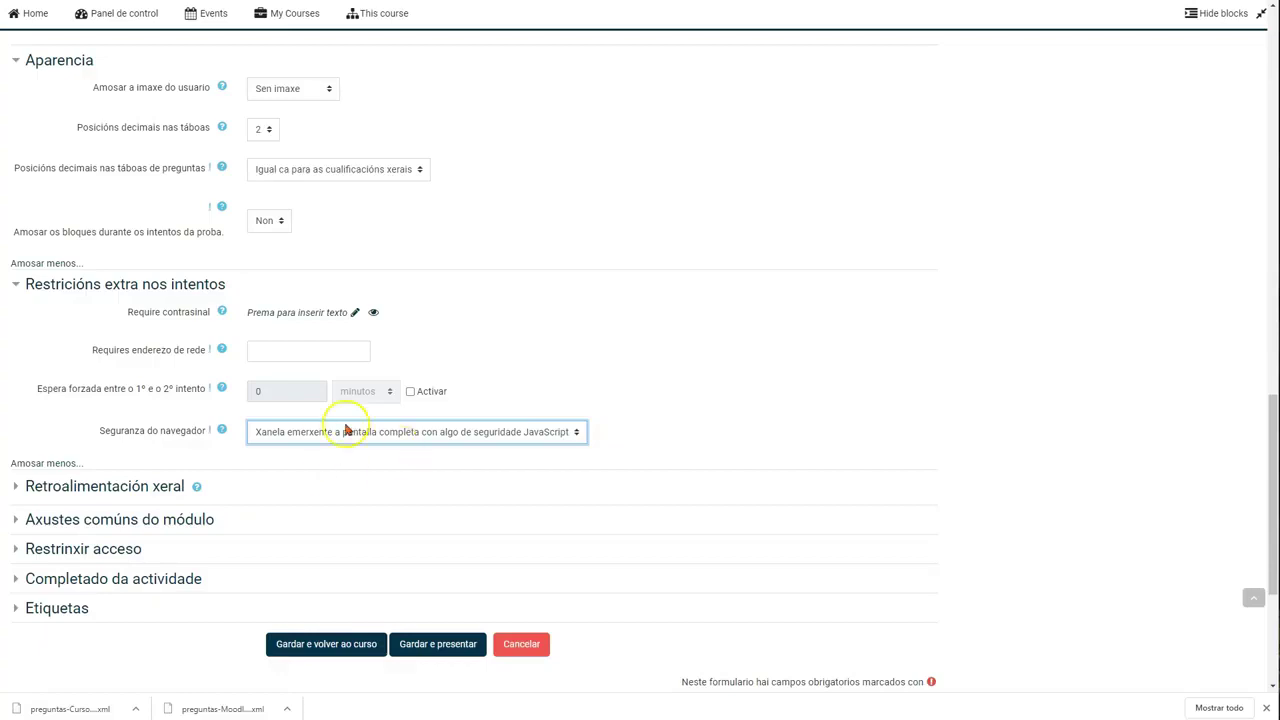
Step: Expand the Retroalimentación xeral section and set the grade boundary between its two comment fields to 50
left_click(145, 494)
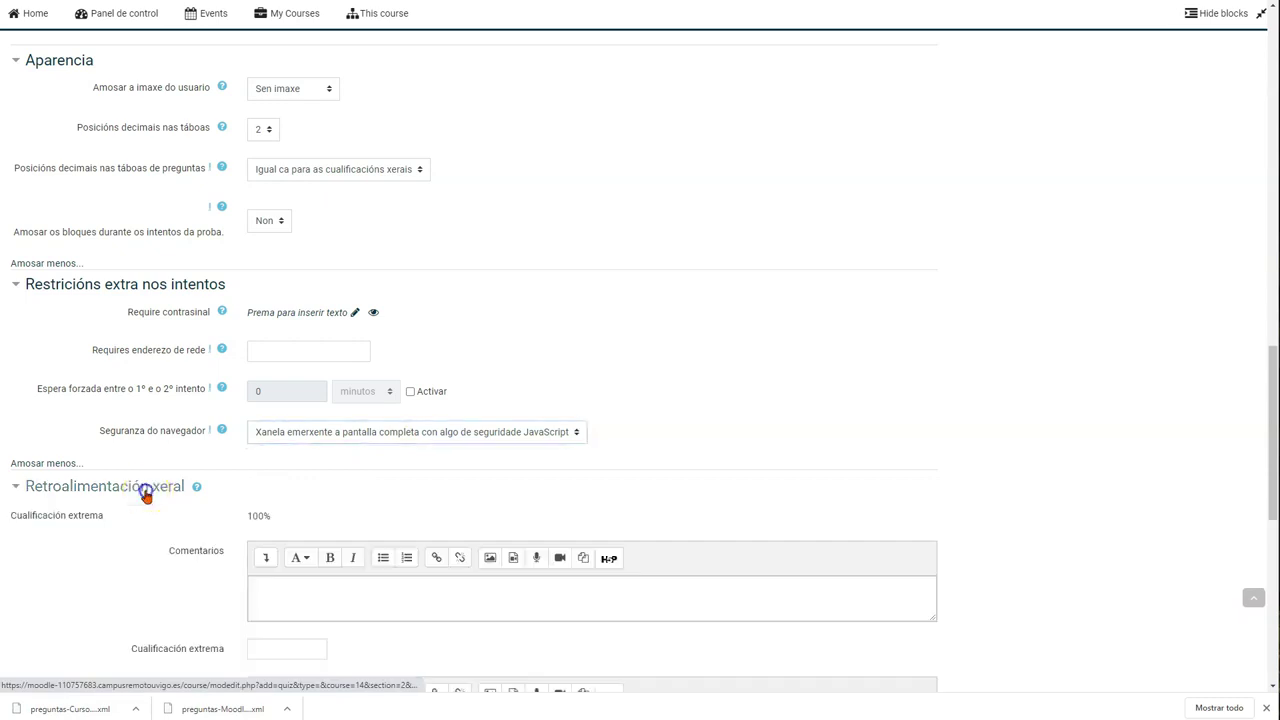
scroll(540, 417, "down", 3)
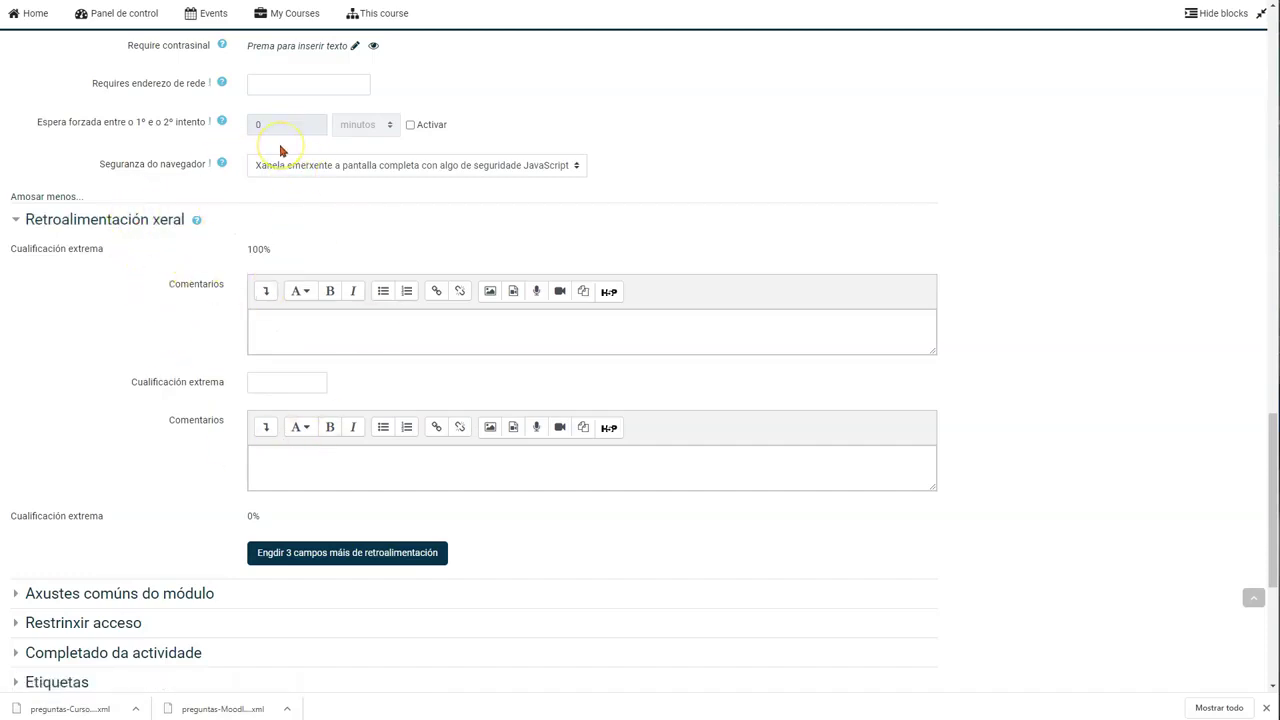
left_click(265, 387)
type("50")
left_click(342, 331)
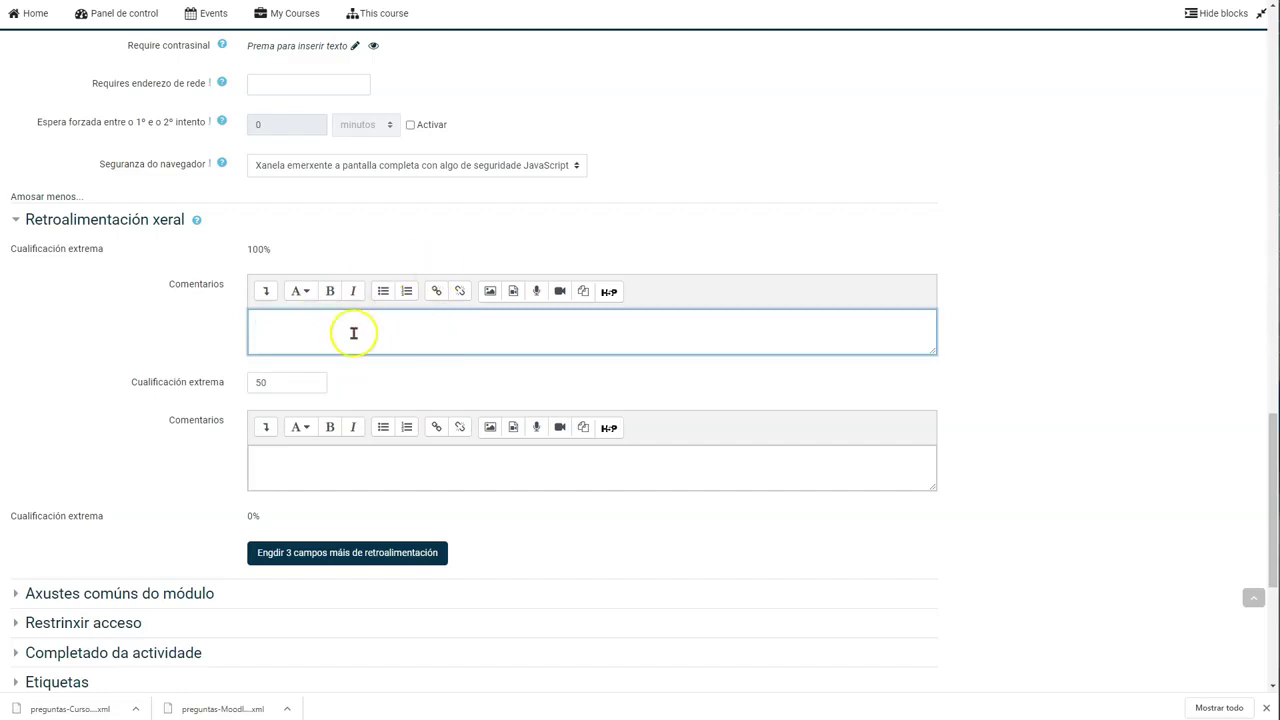
left_click(300, 474)
Step: Change the overall feedback's grade boundary to 80 and place the cursor in the comment field for the highest grades
left_click_drag(297, 385, 249, 382)
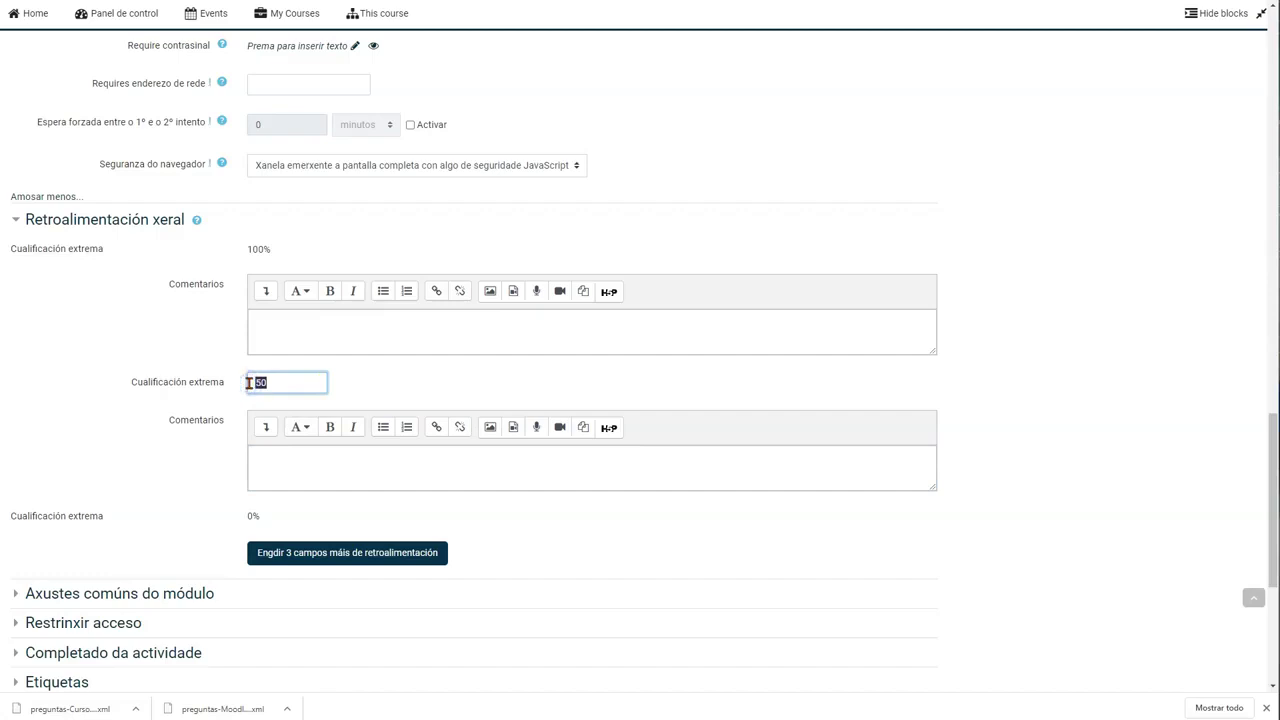
type("80")
left_click(358, 376)
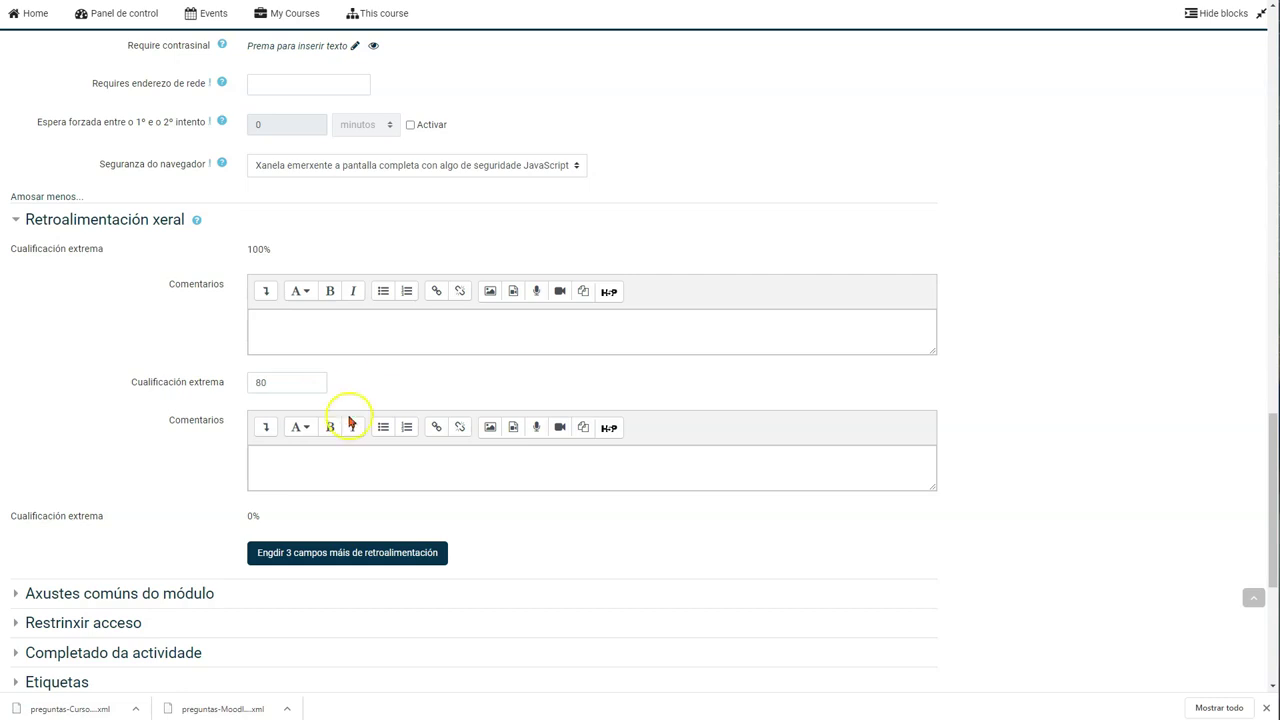
left_click(320, 472)
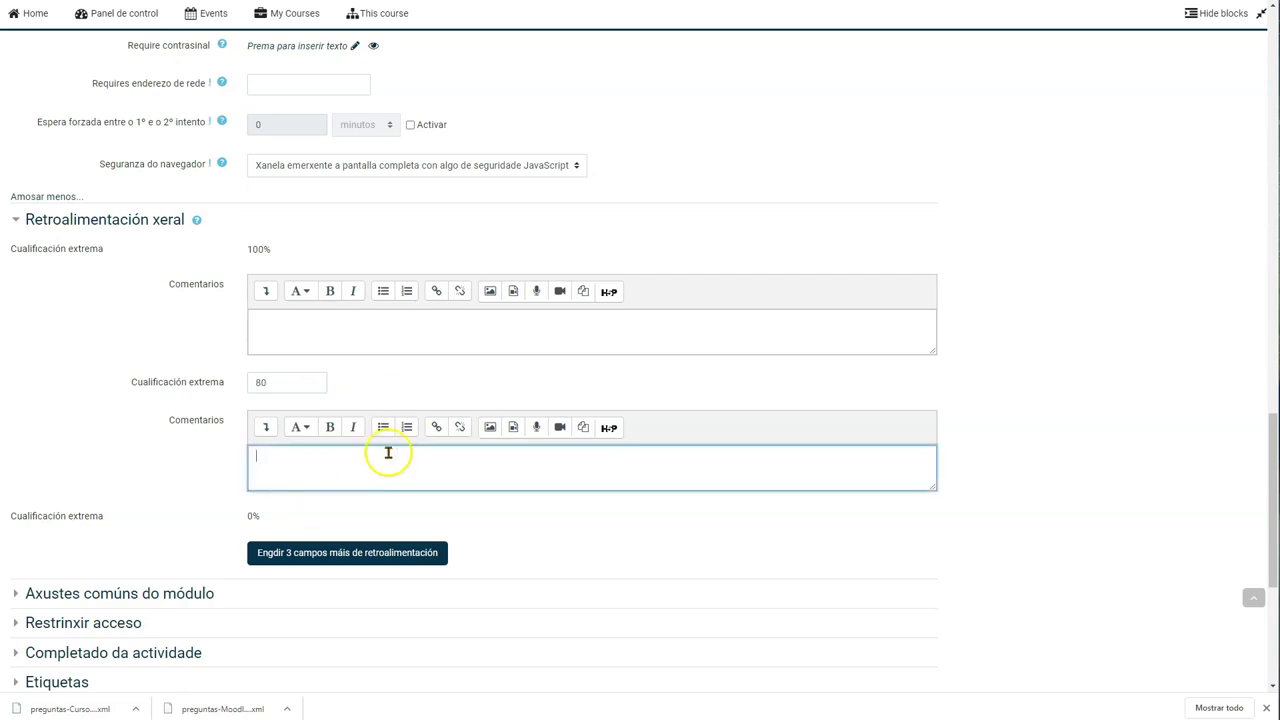
left_click(340, 329)
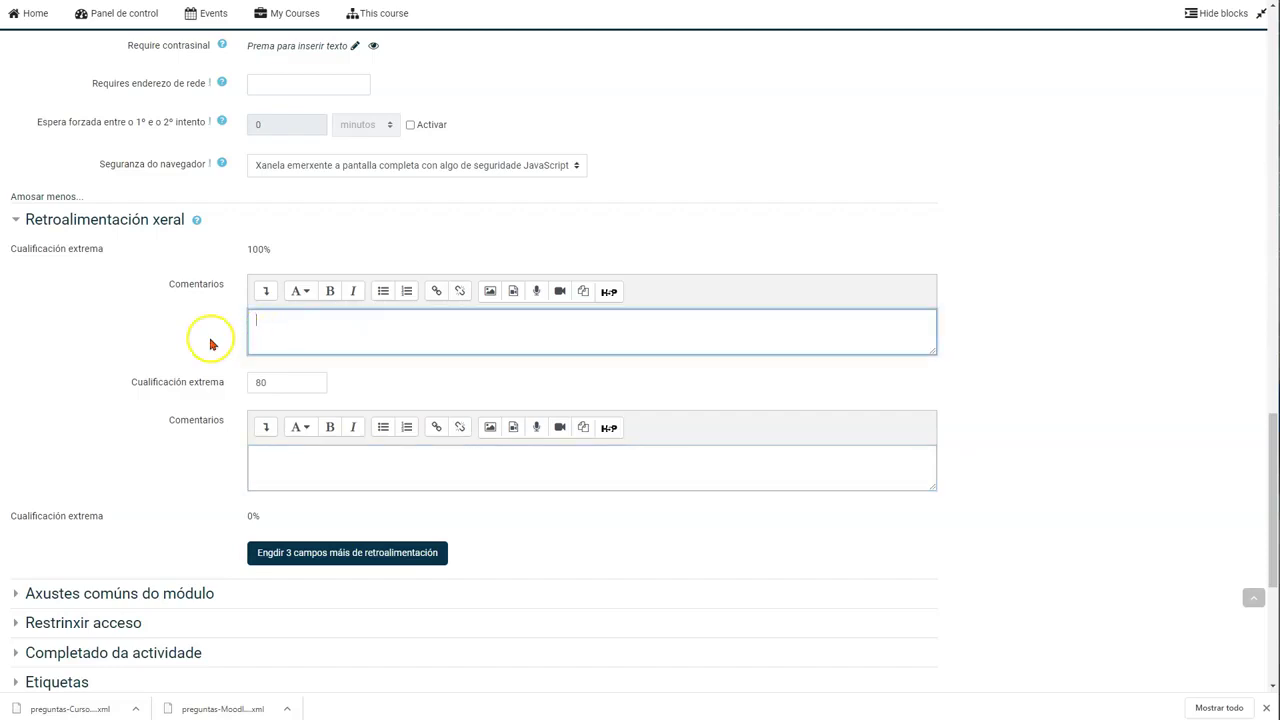
scroll(180, 345, "down", 2)
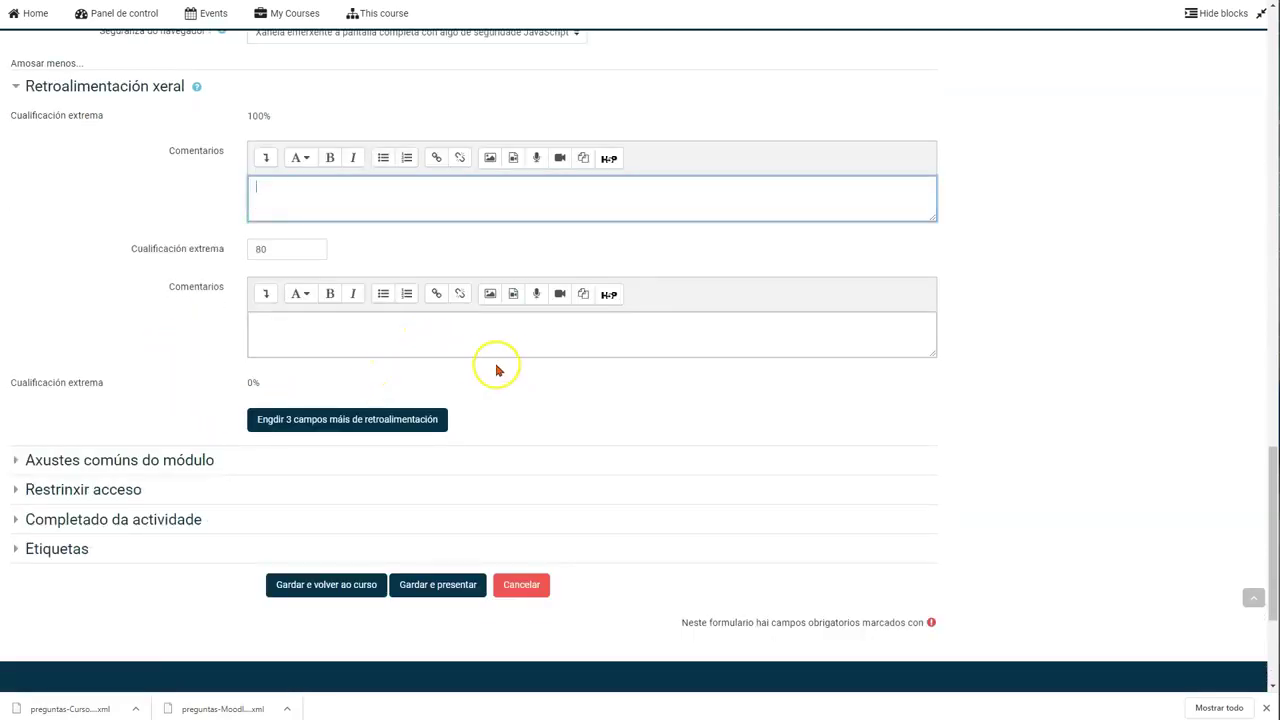
scroll(505, 371, "down", 1)
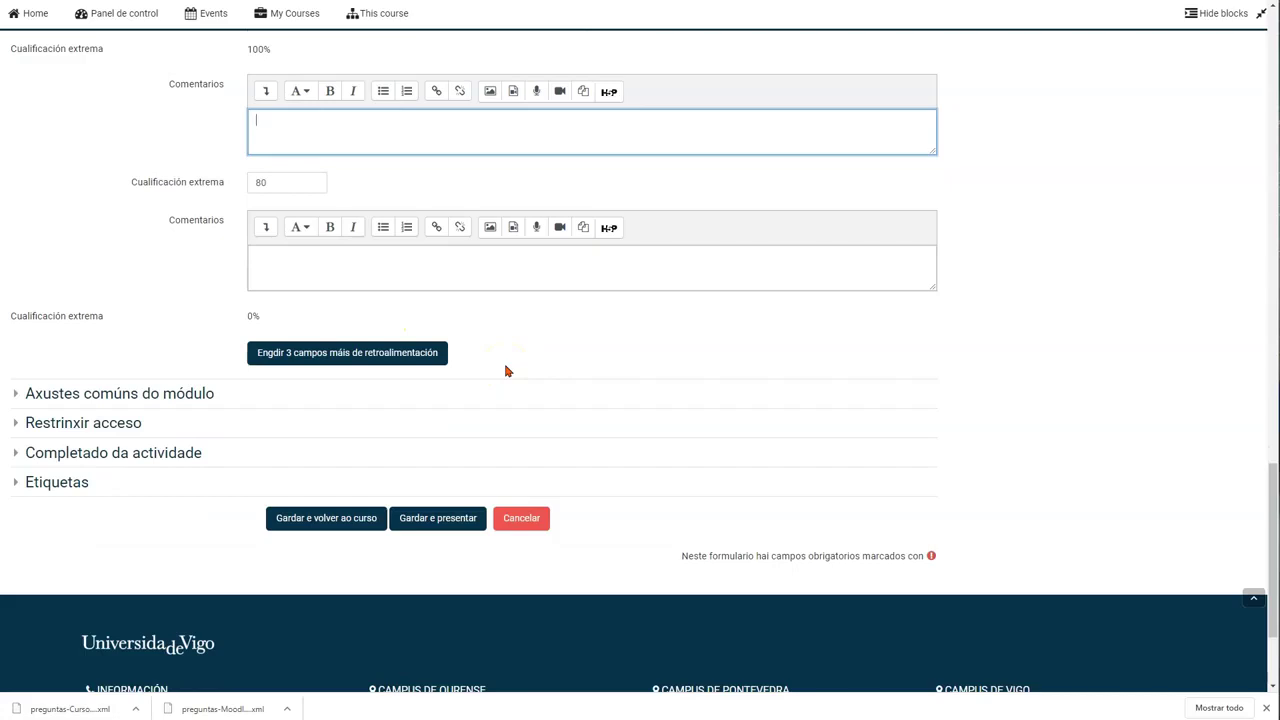
scroll(505, 371, "up", 2)
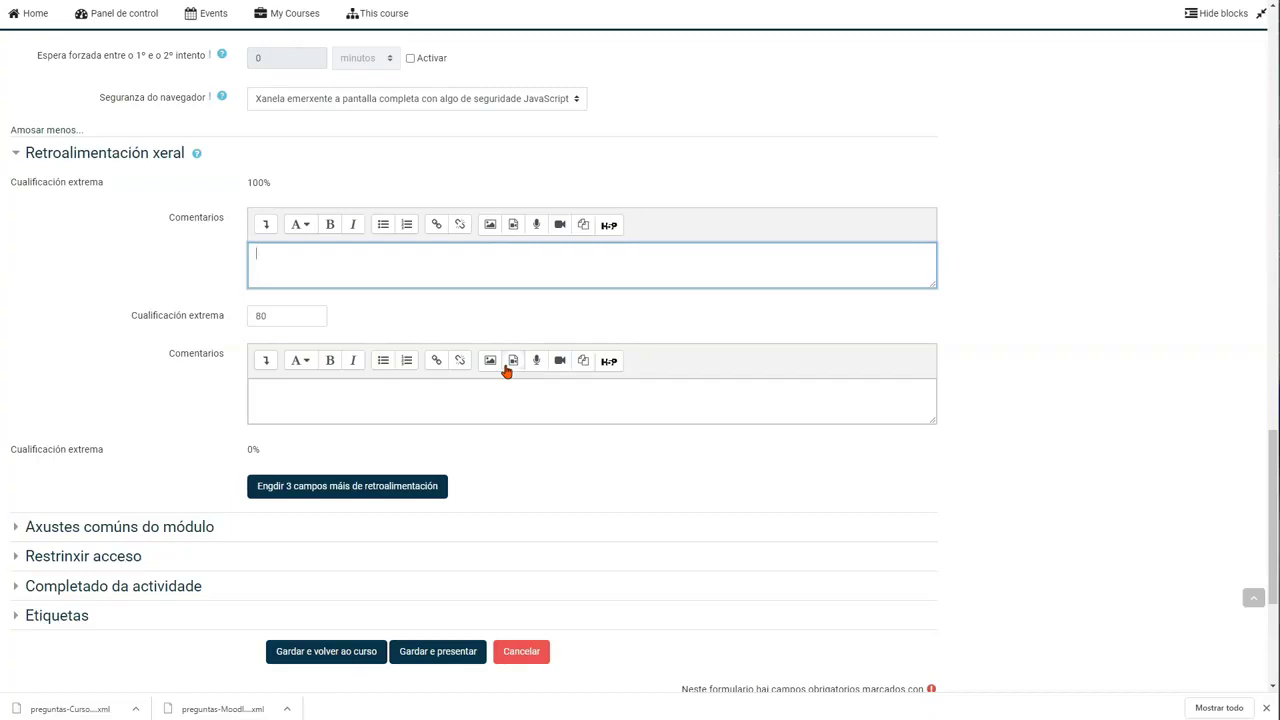
left_click(486, 481)
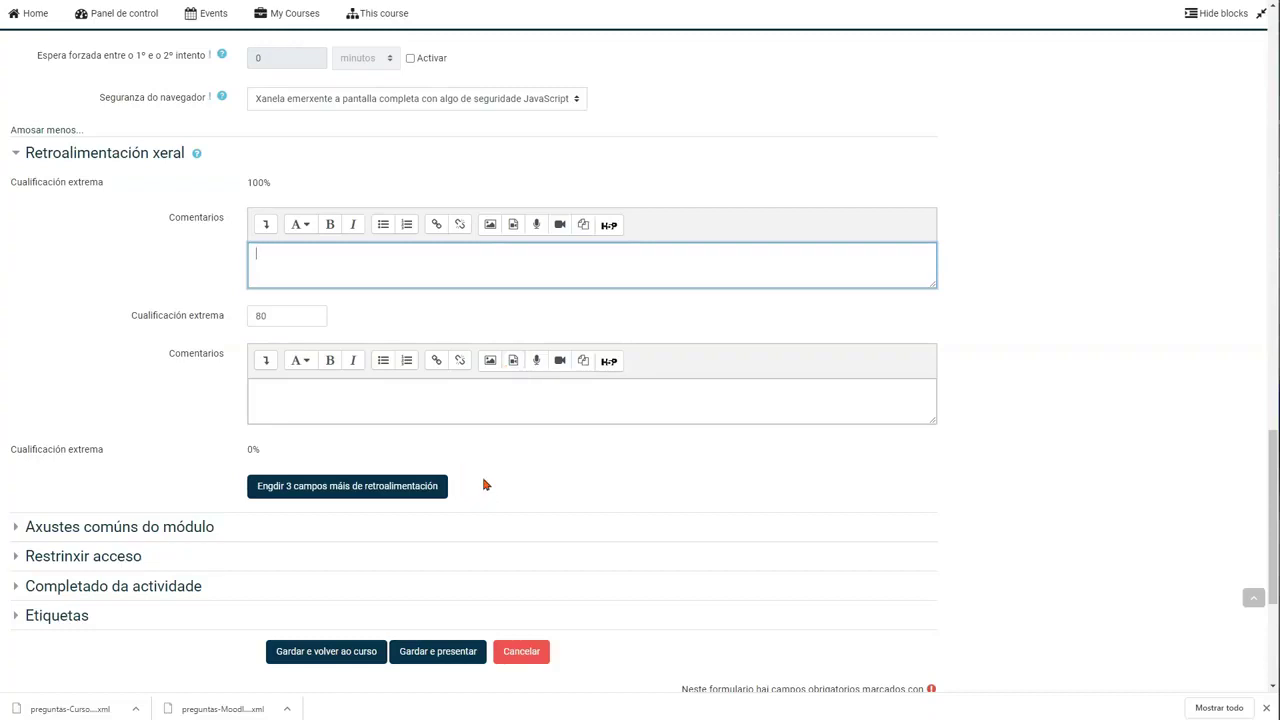